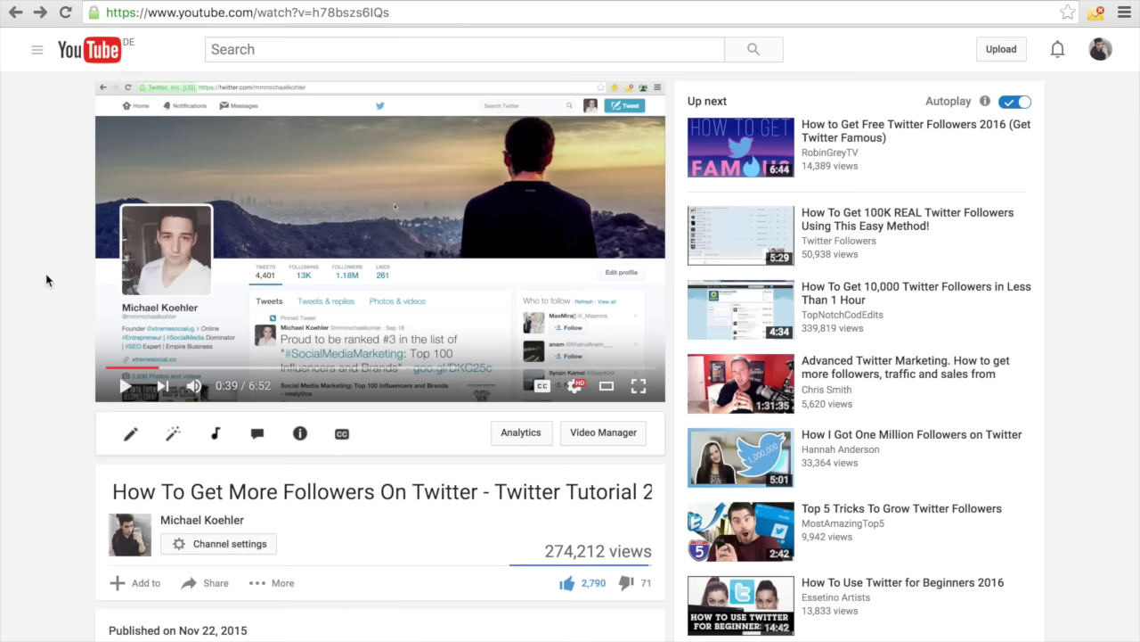
Step: Examine the view count, description and comments of the Twitter followers tutorial video, including the number of comments
scroll(34, 278, "up", 3)
scroll(2, 336, "down", 1)
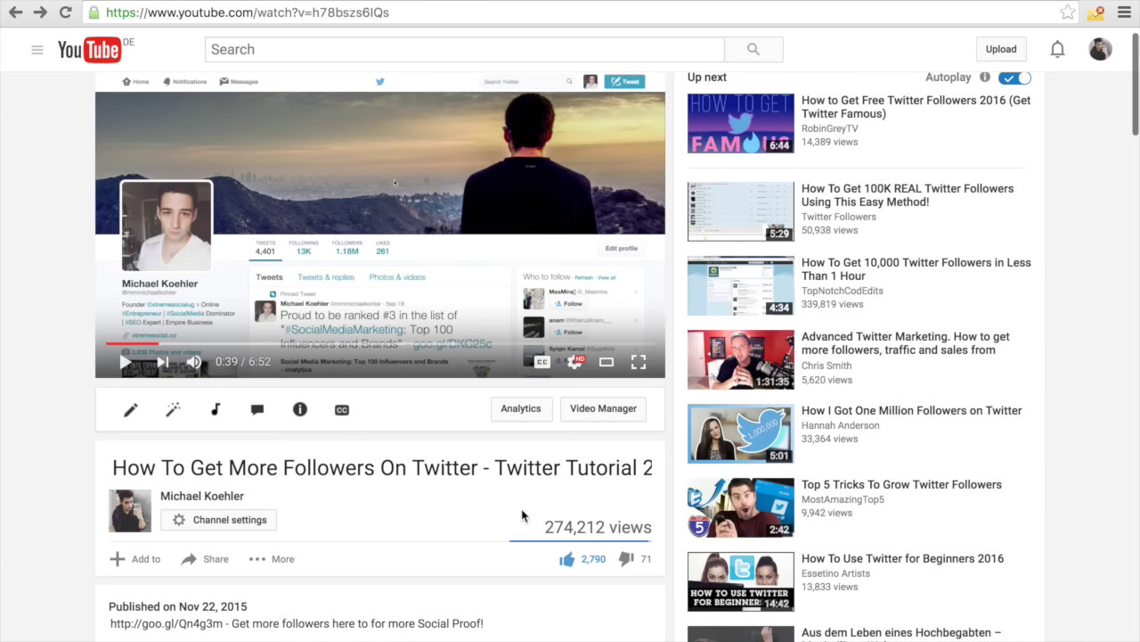
left_click_drag(546, 527, 590, 526)
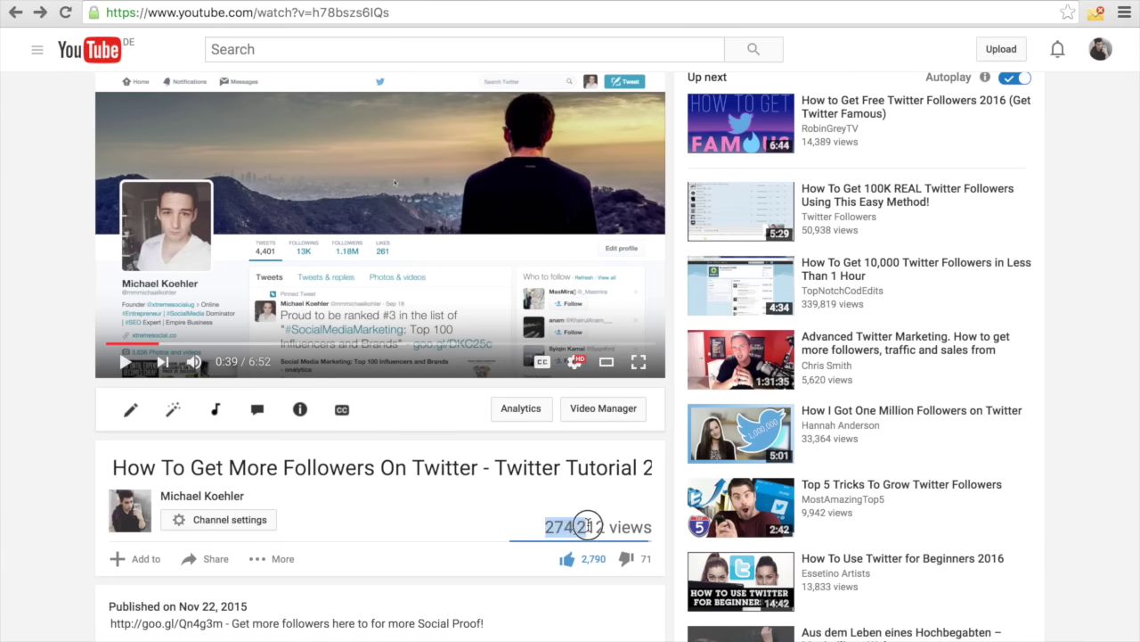
scroll(587, 593, "down", 2)
scroll(587, 592, "down", 2)
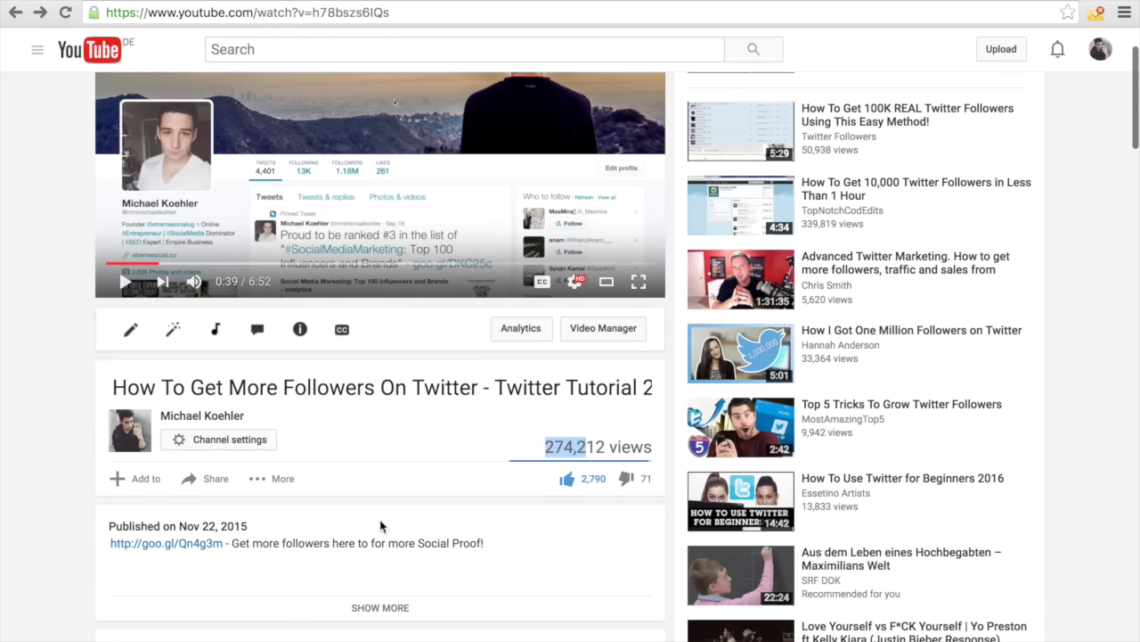
scroll(52, 403, "up", 1)
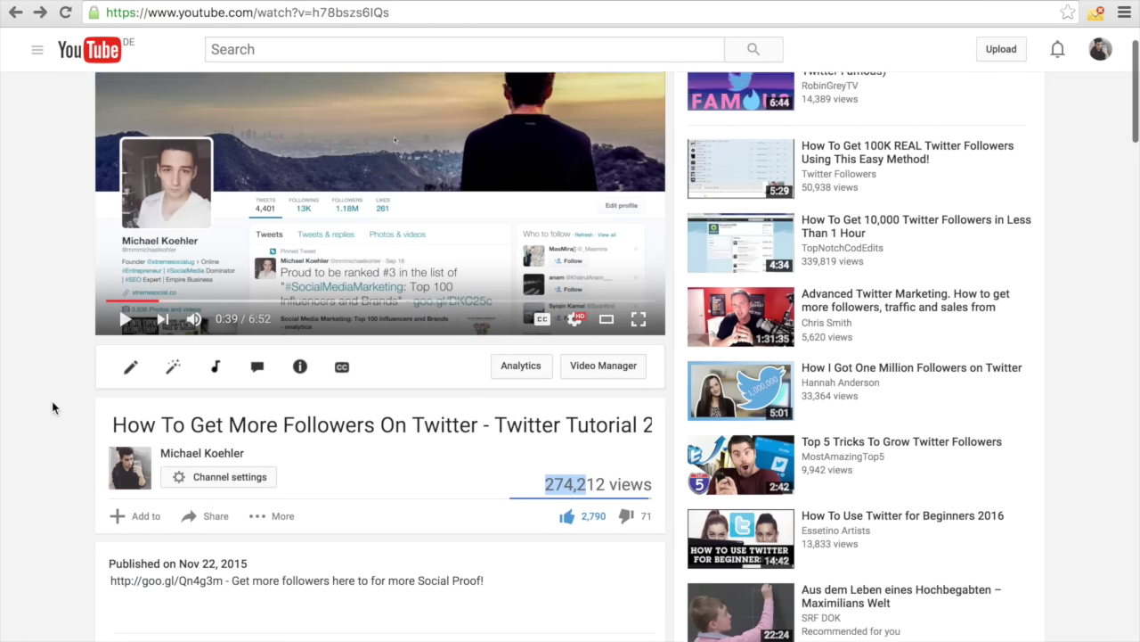
scroll(51, 403, "down", 5)
left_click_drag(181, 317, 207, 316)
scroll(50, 456, "down", 5)
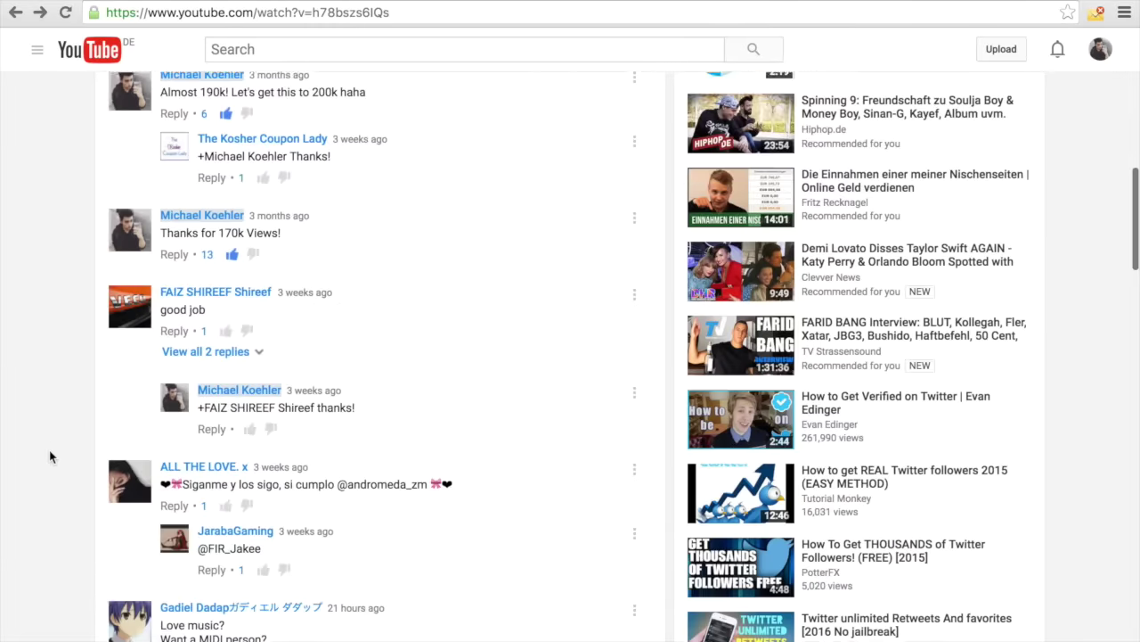
scroll(49, 456, "down", 11)
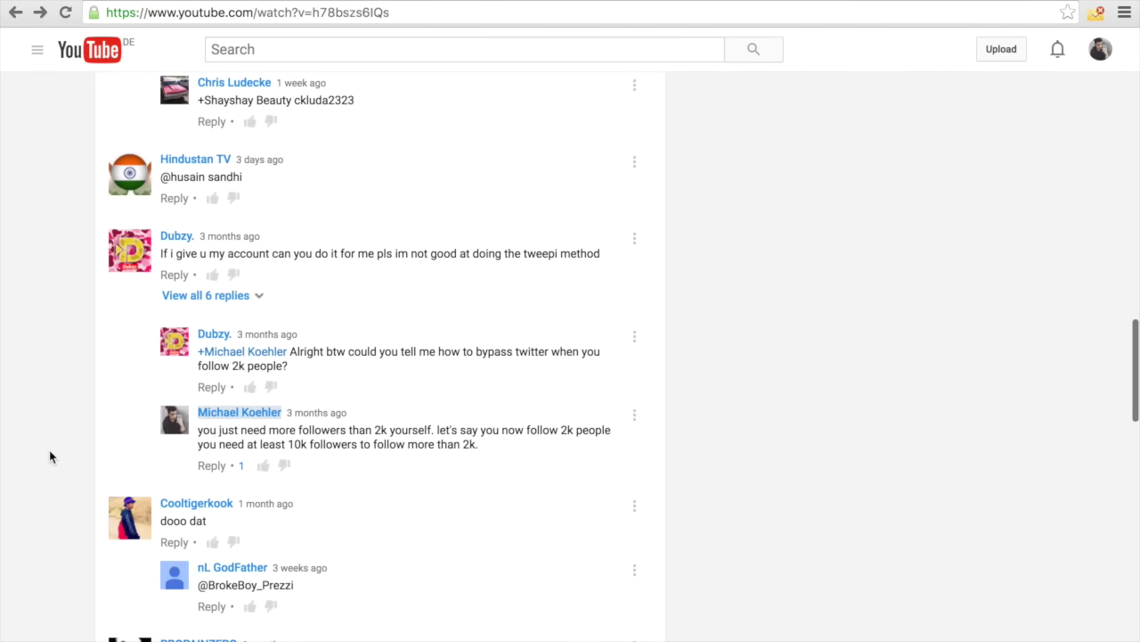
scroll(61, 407, "up", 15)
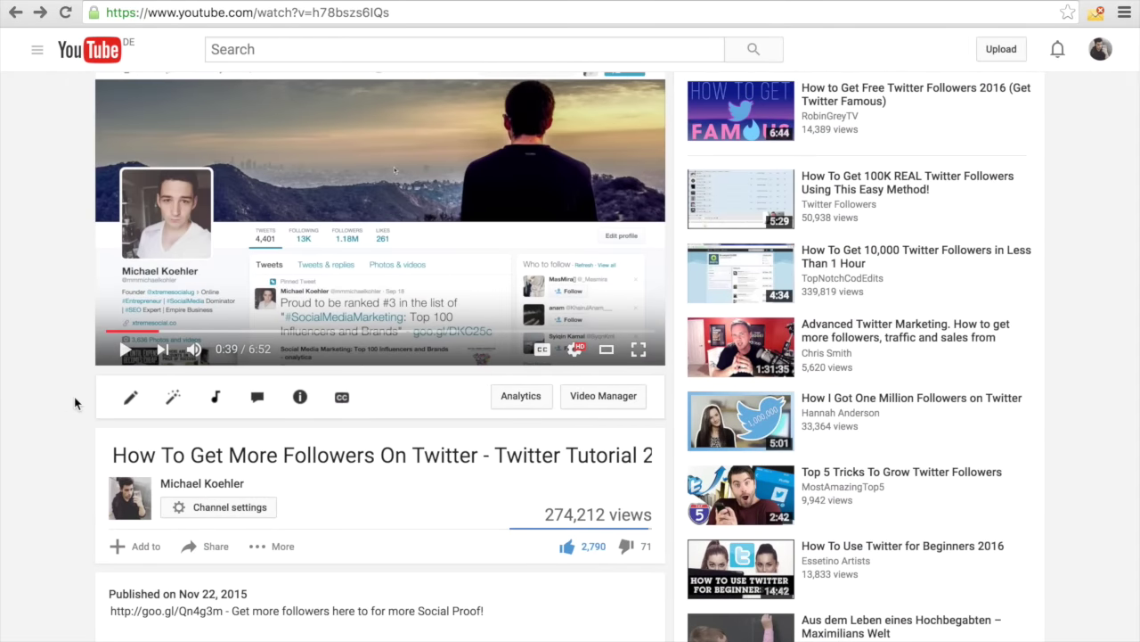
scroll(81, 400, "down", 1)
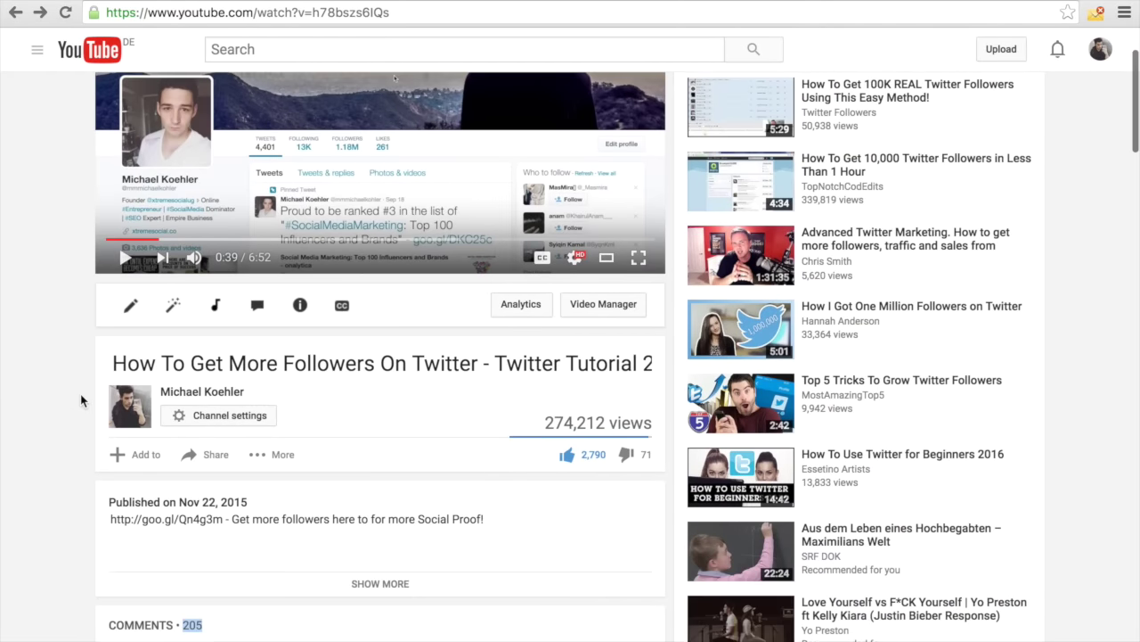
left_click_drag(100, 522, 221, 524)
key("ctrl+c")
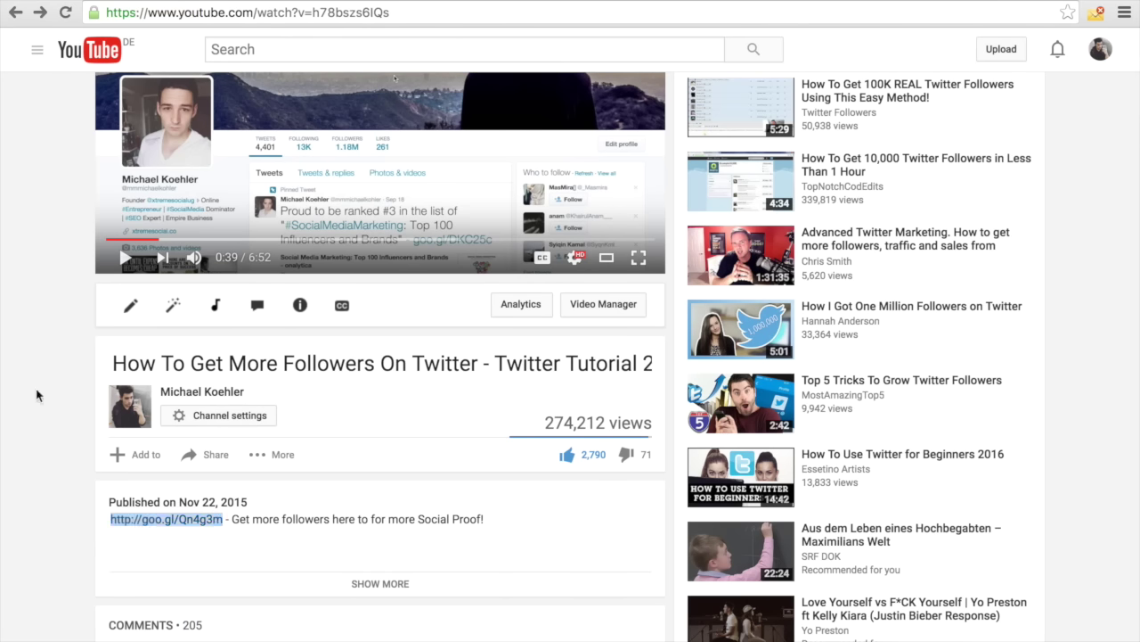
key("ctrl+t")
key("ctrl+v")
type("+")
key("Return")
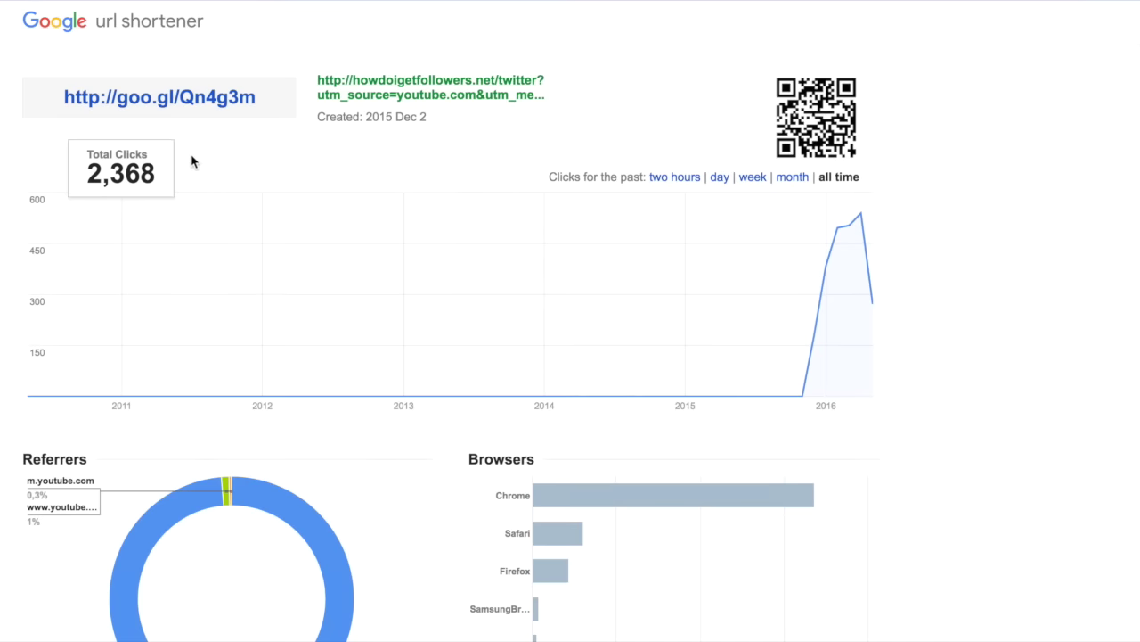
left_click(791, 178)
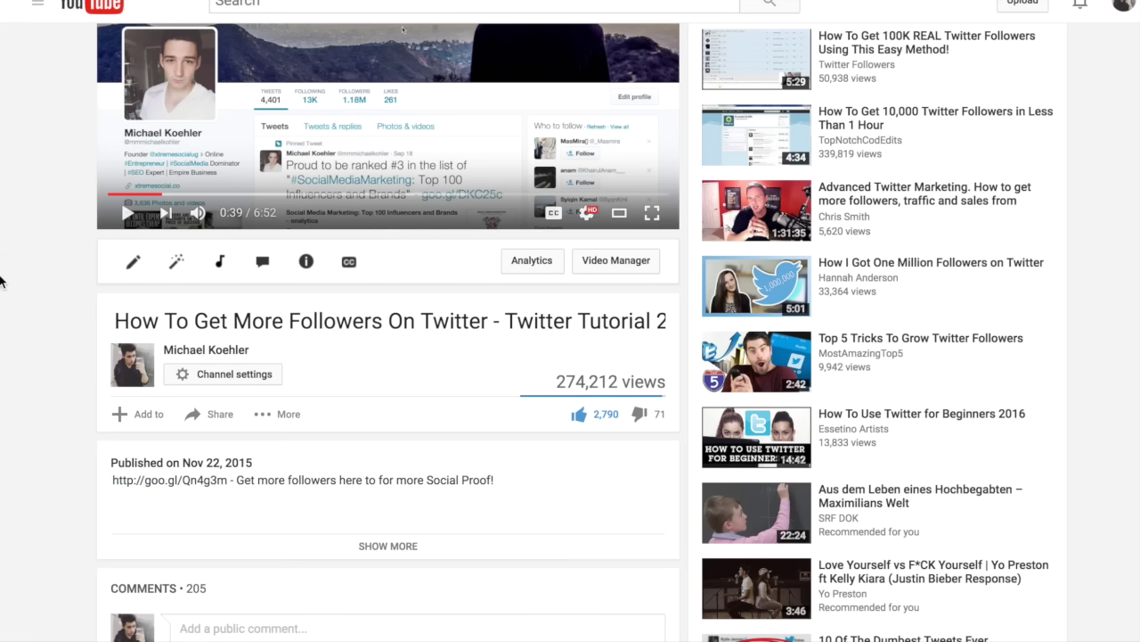
scroll(6, 280, "down", 3)
scroll(7, 267, "down", 3)
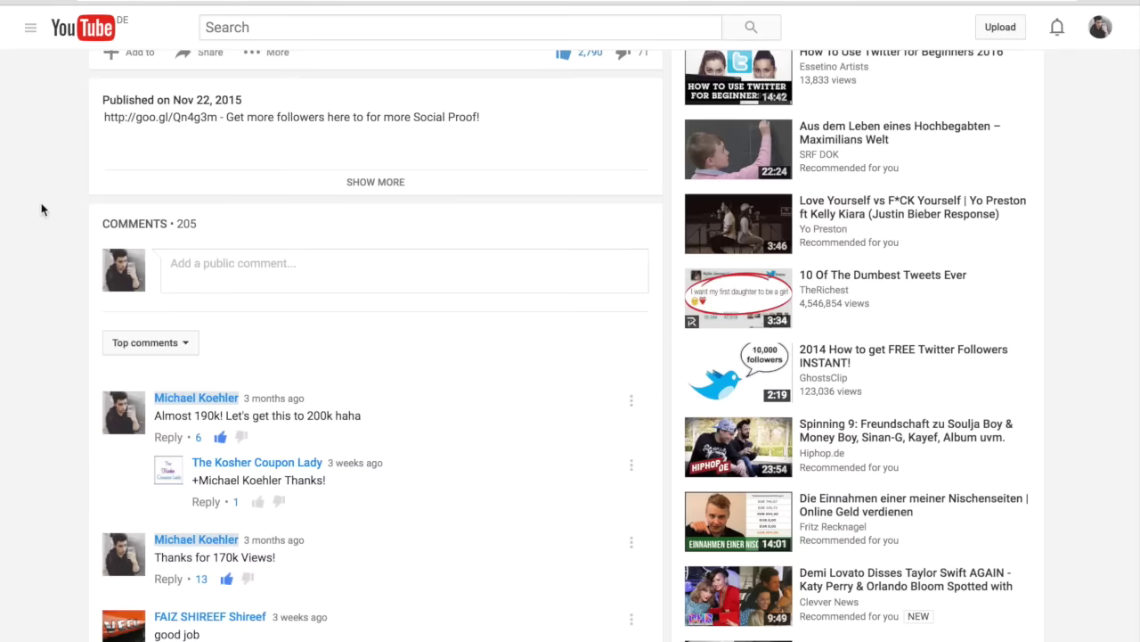
scroll(41, 209, "up", 5)
scroll(41, 208, "up", 2)
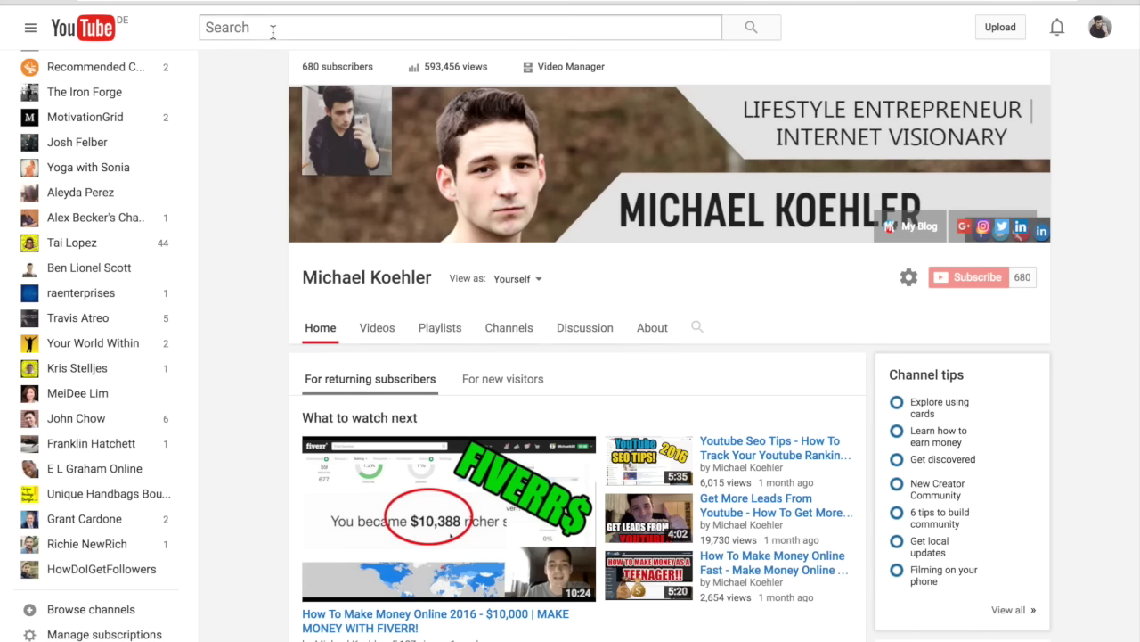
Step: Search YouTube for "how to get twitter followers" and examine where the "Twitter Tutorial 2015" video ranks in the results
left_click(270, 27)
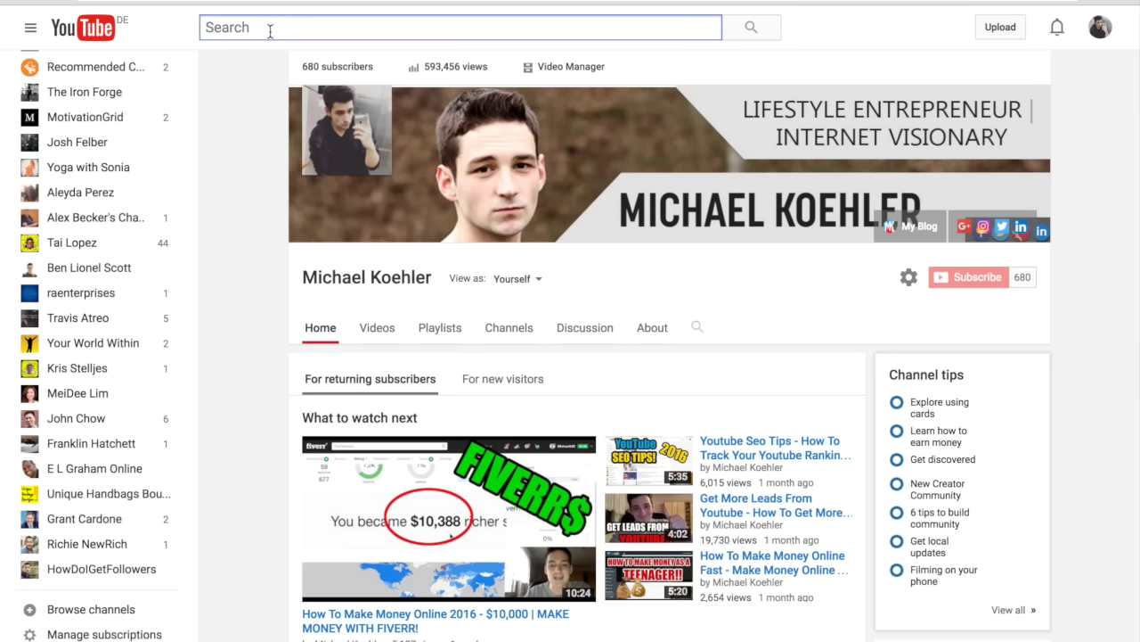
type("how to ge")
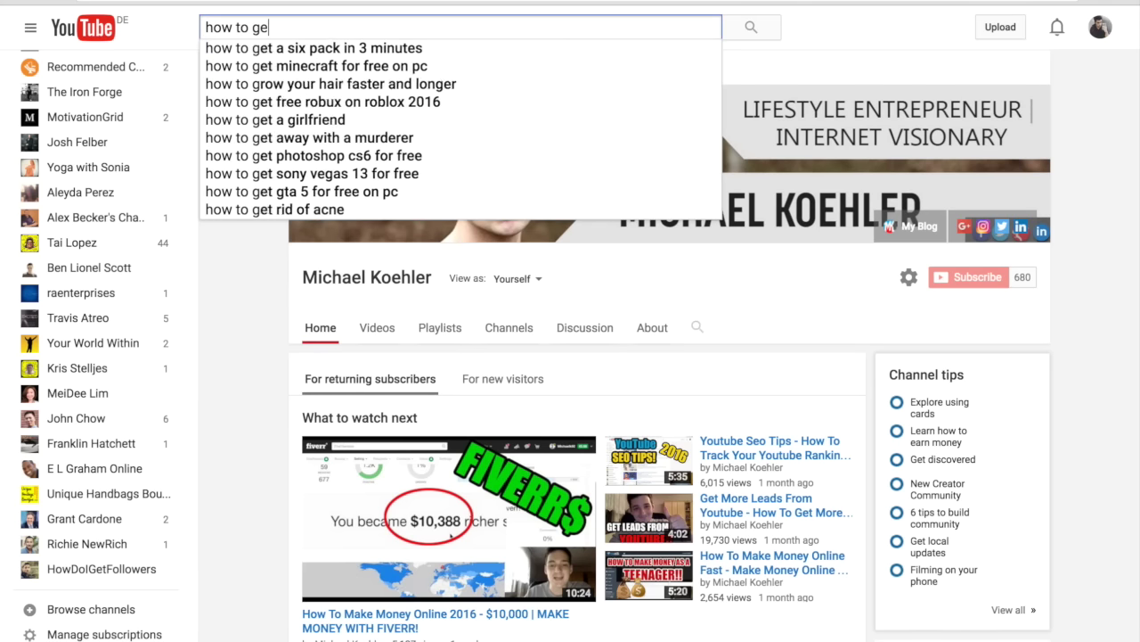
type("t twitter")
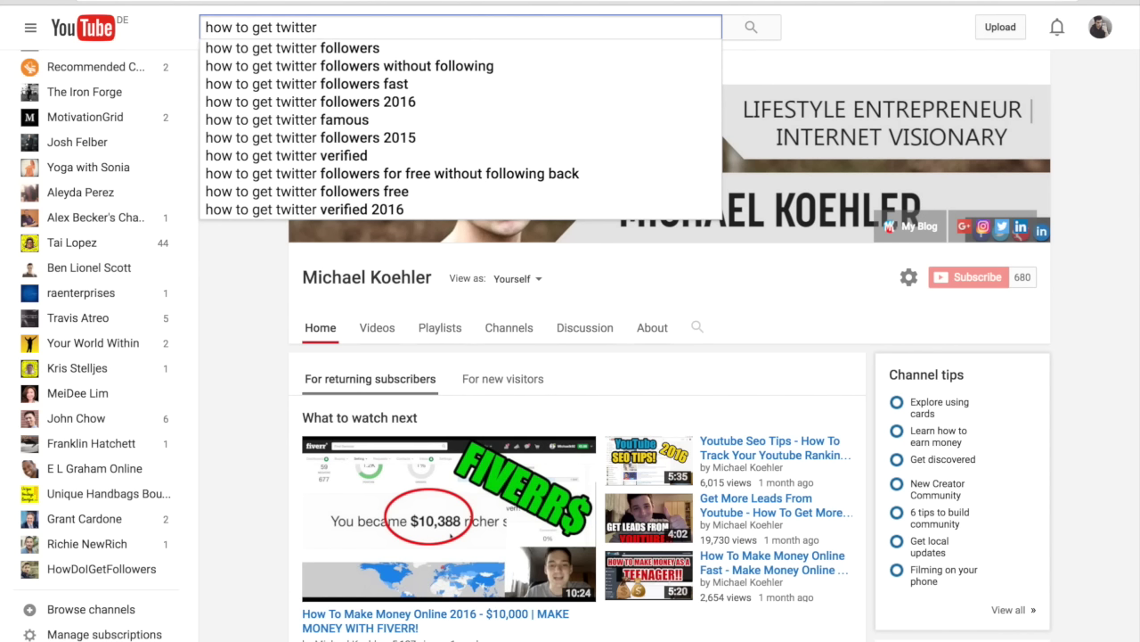
left_click(269, 53)
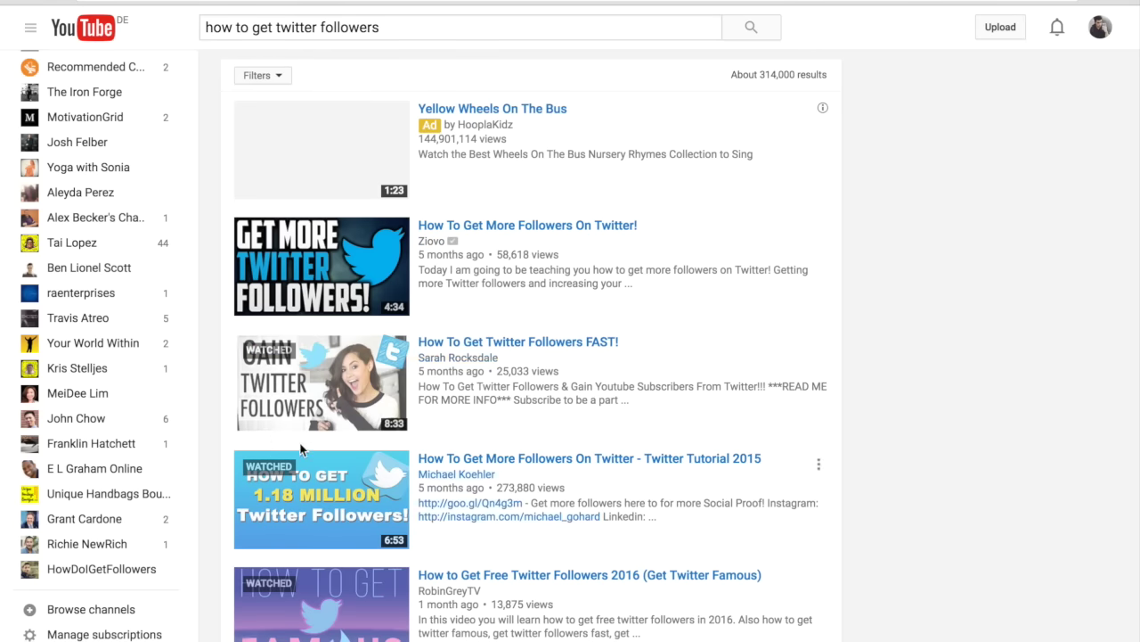
scroll(294, 479, "down", 2)
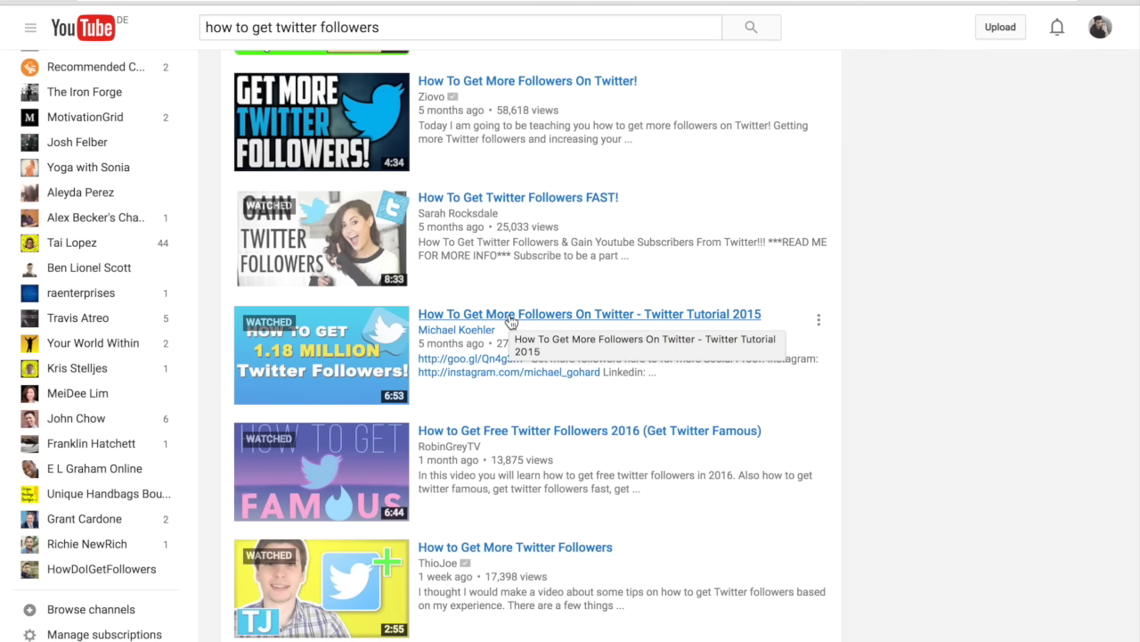
scroll(511, 321, "up", 3)
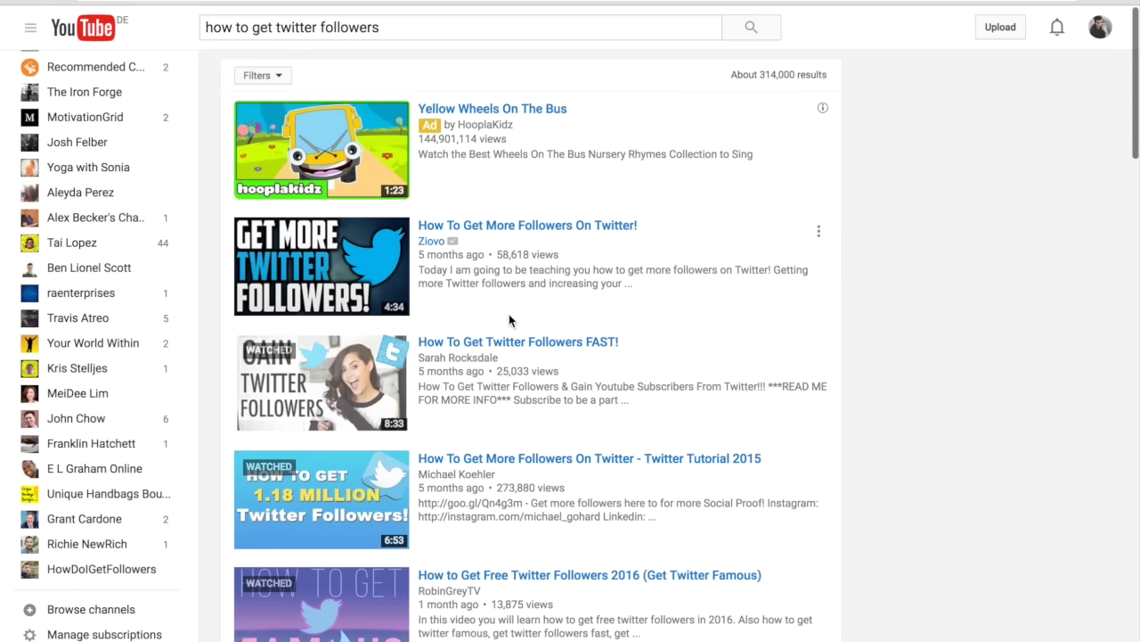
scroll(515, 319, "down", 3)
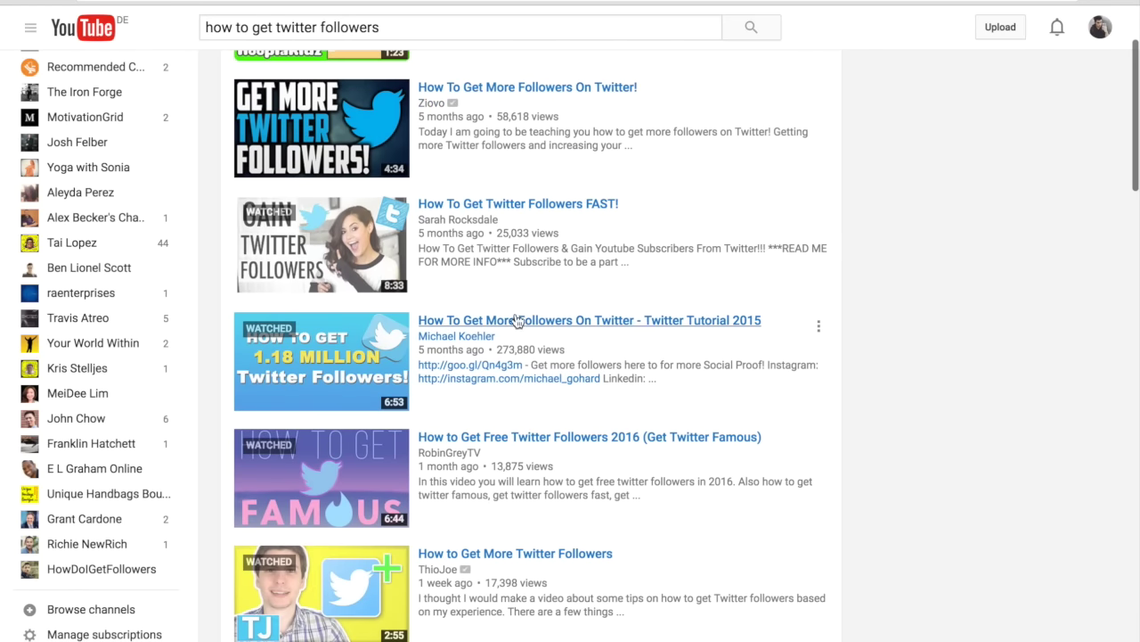
scroll(365, 290, "down", 3)
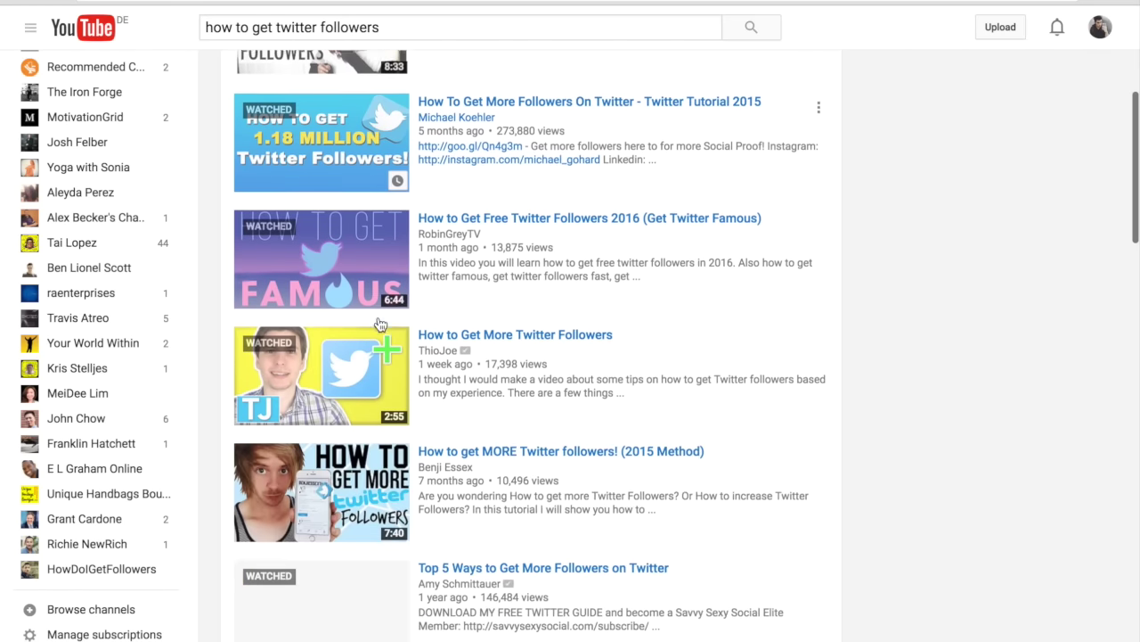
scroll(415, 330, "up", 5)
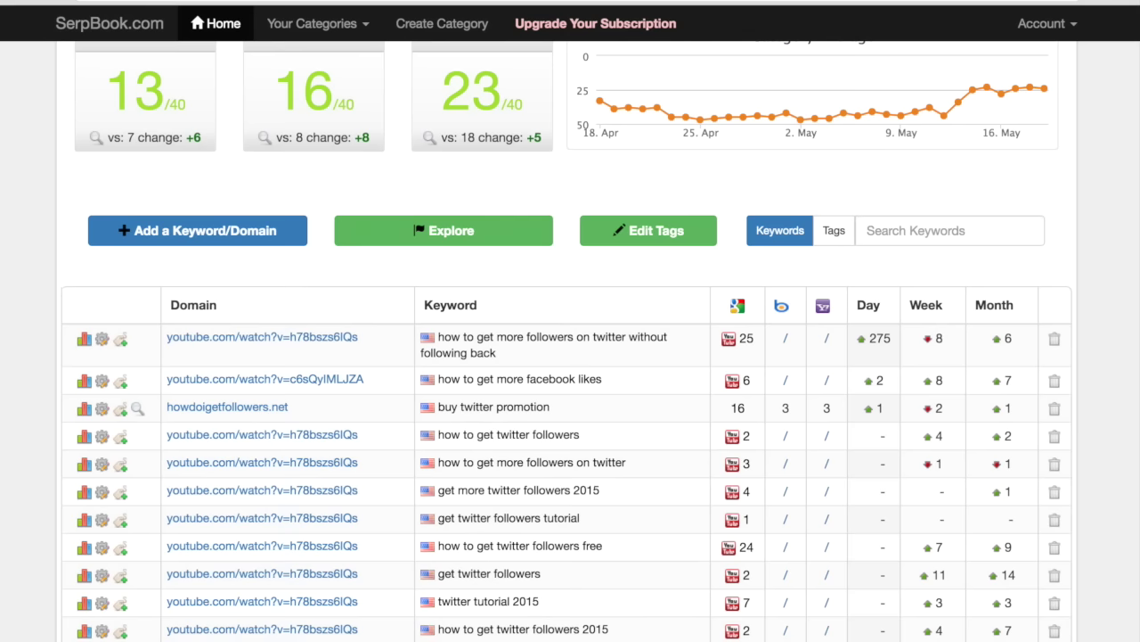
Step: Sort the tracked keywords by Google rank with the best positions first and examine the highest-ranking entries
scroll(121, 189, "up", 1)
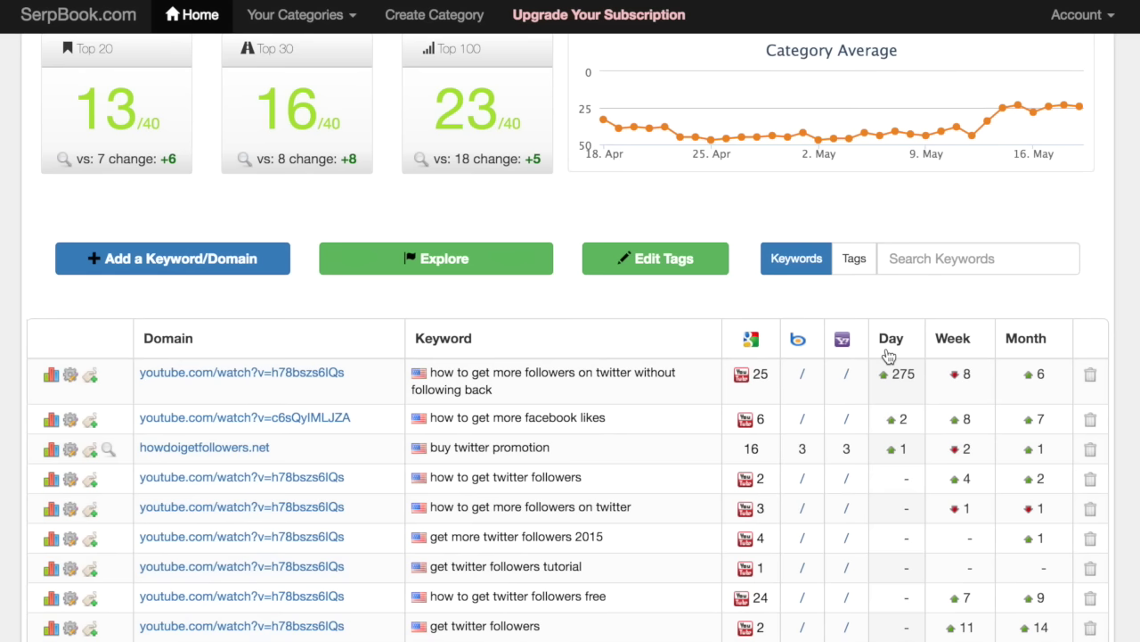
left_click(751, 339)
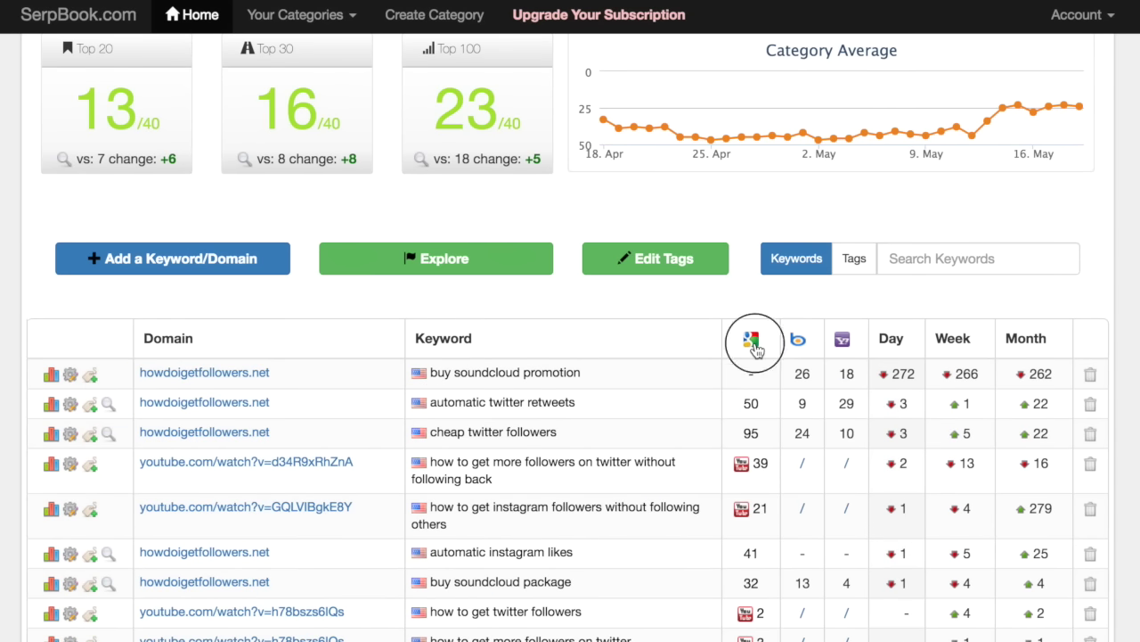
left_click(752, 340)
scroll(651, 401, "down", 1)
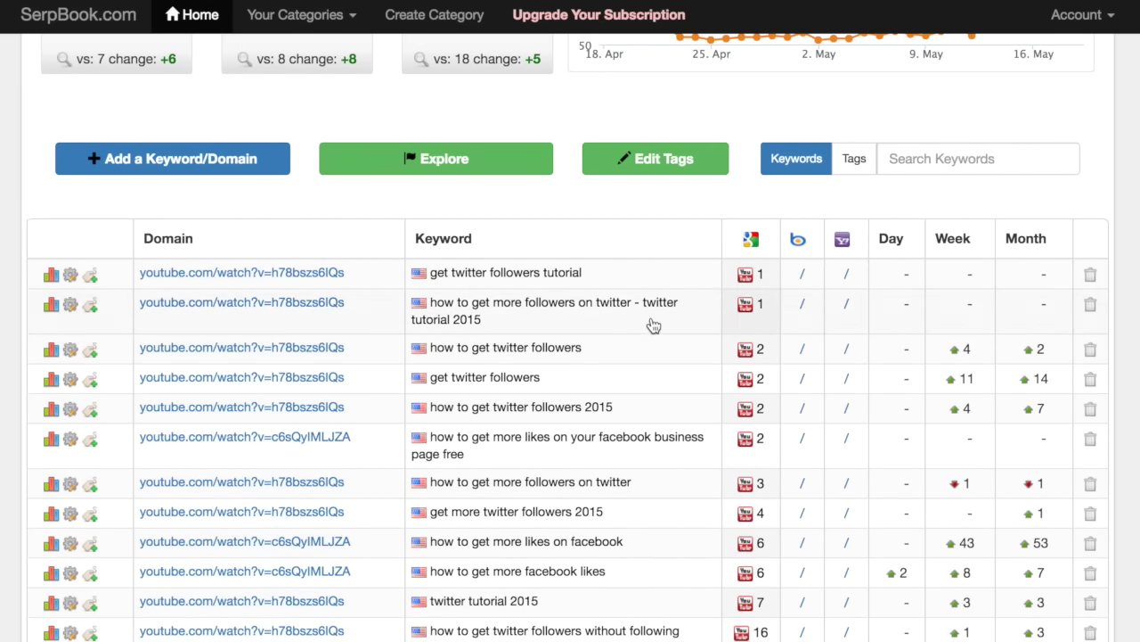
scroll(621, 356, "down", 1)
scroll(621, 360, "up", 1)
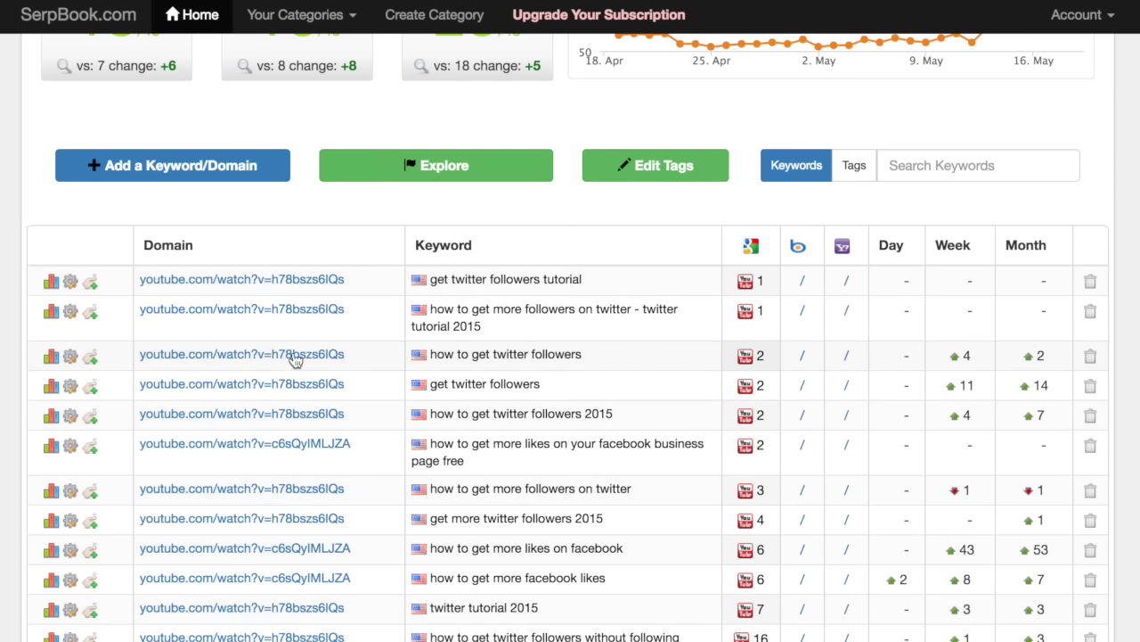
Step: Show the all-time ranking chart for the keyword "how to get twitter followers" and inspect its December 2015 data points
left_click(51, 358)
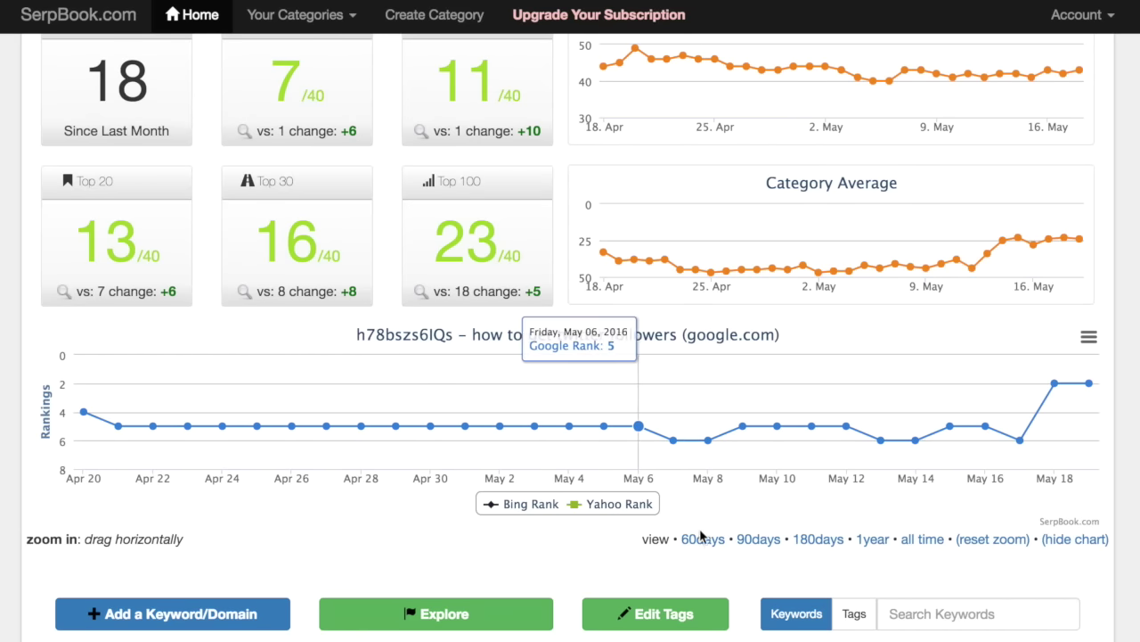
left_click(922, 539)
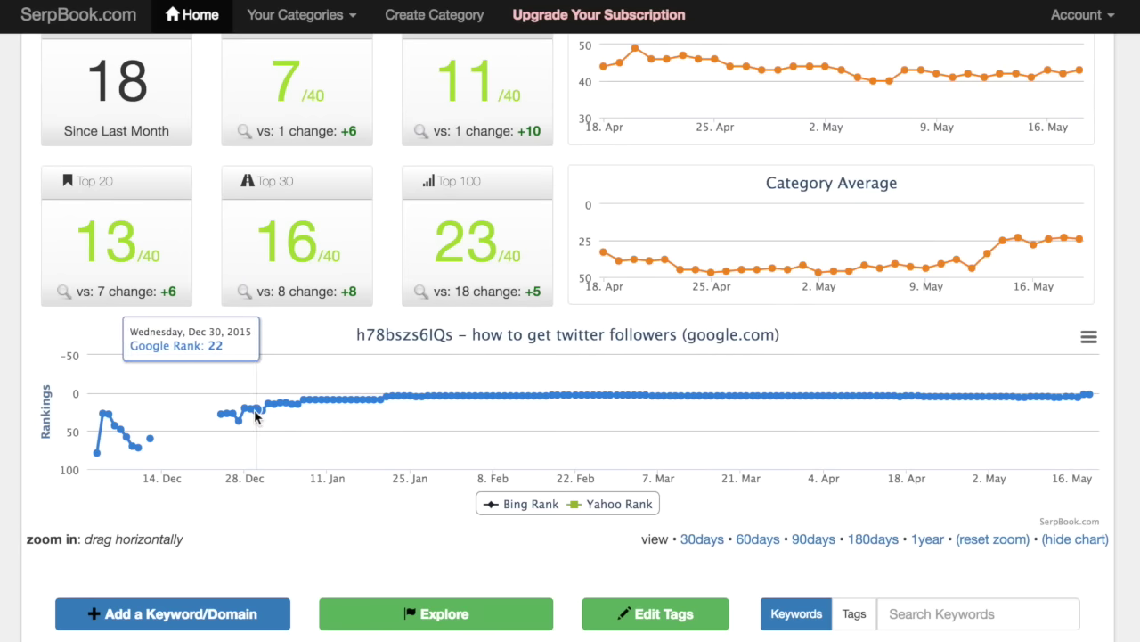
scroll(260, 411, "down", 1)
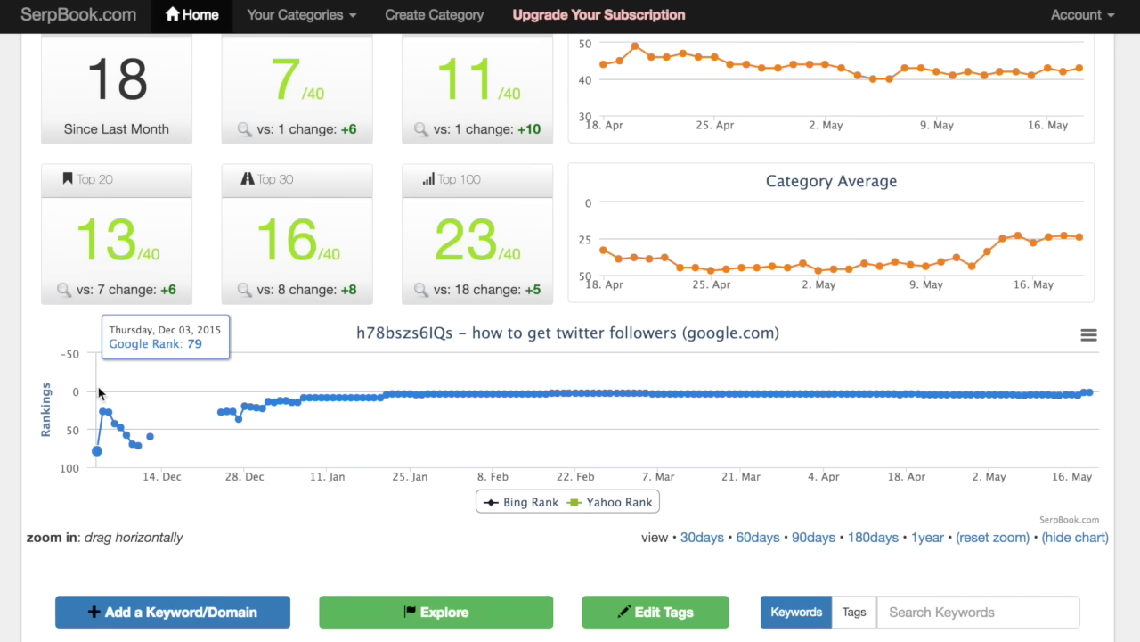
mouse_move(104, 419)
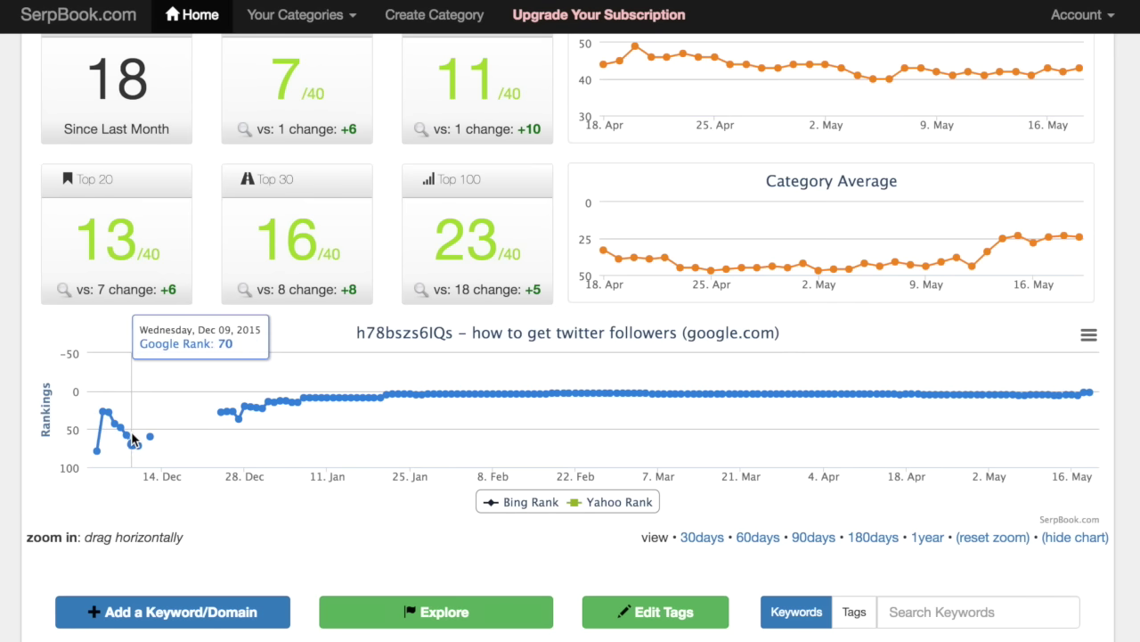
Step: Show the all-time ranking chart for the keyword "get twitter followers tutorial"
scroll(267, 401, "down", 5)
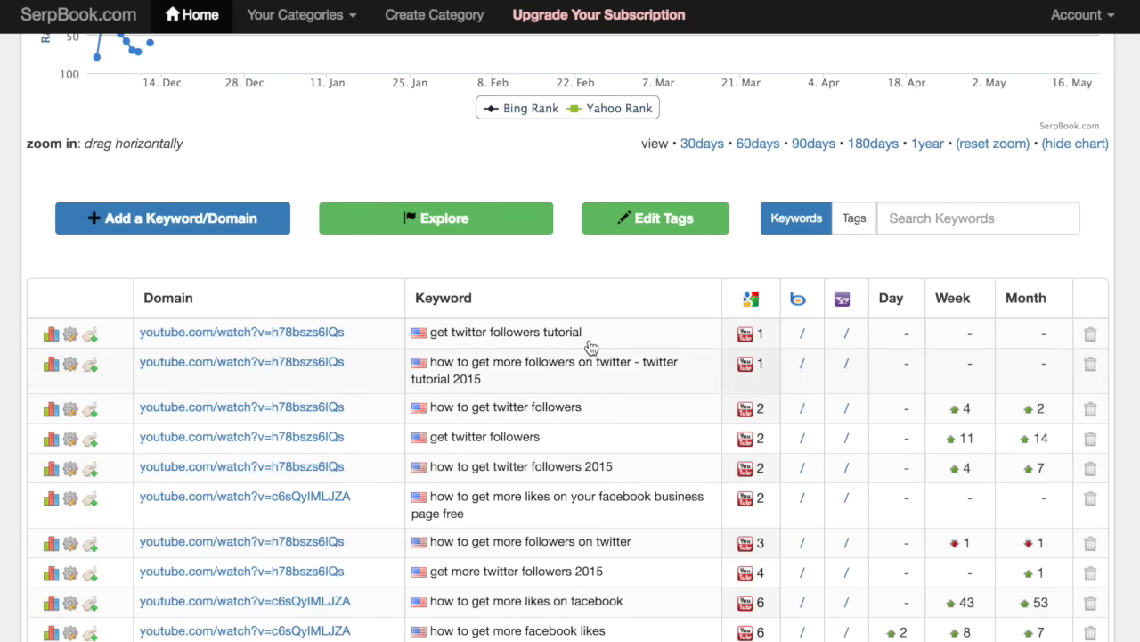
left_click(50, 335)
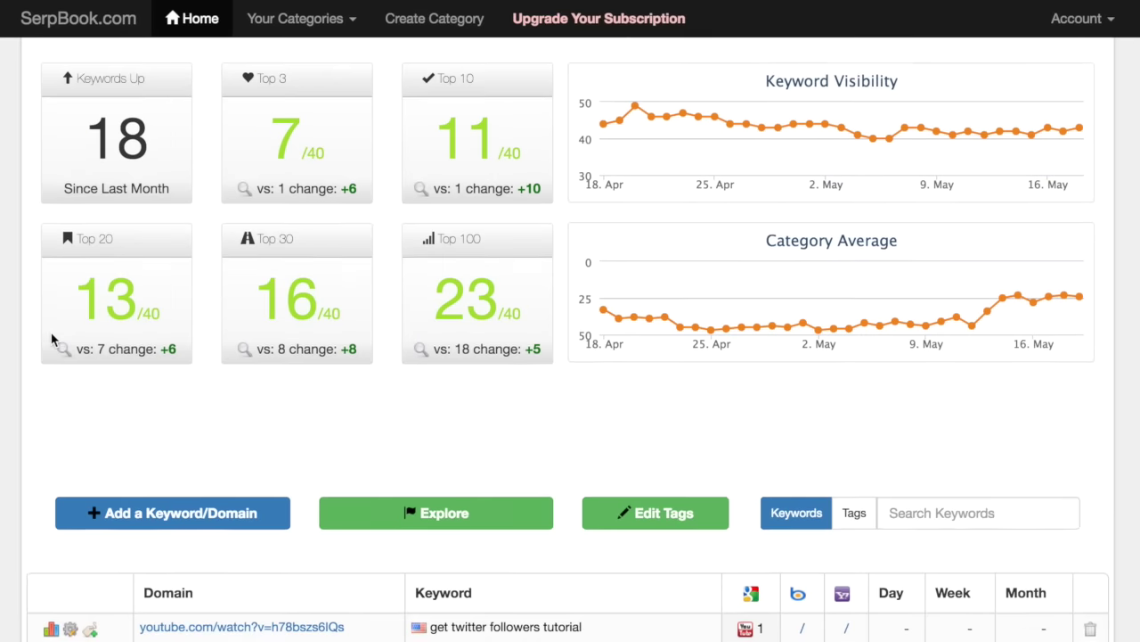
left_click(922, 536)
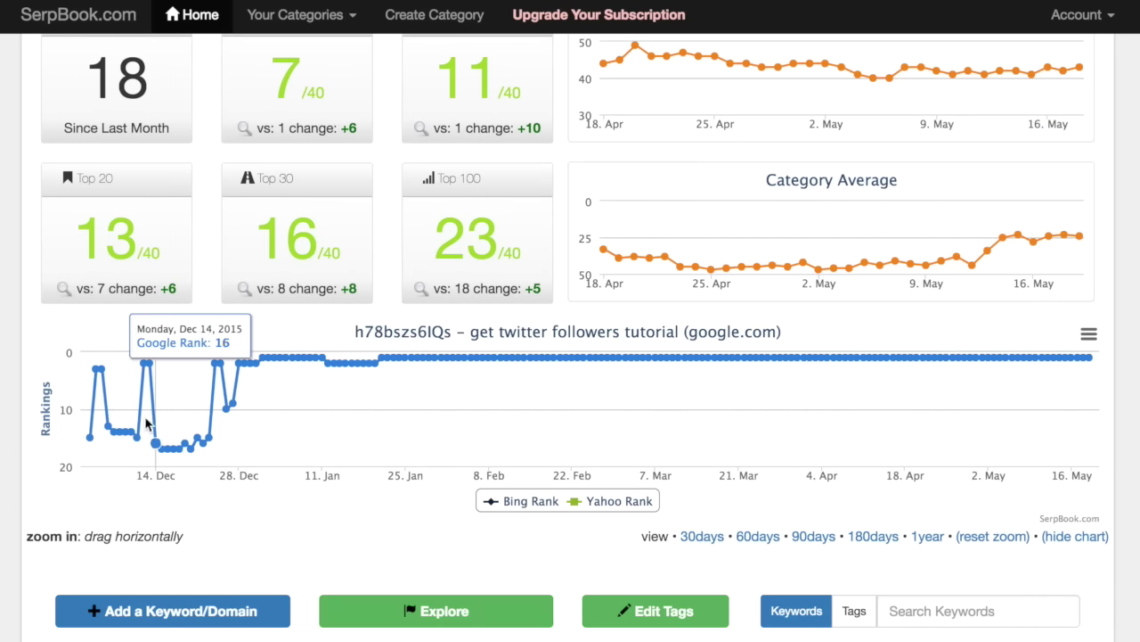
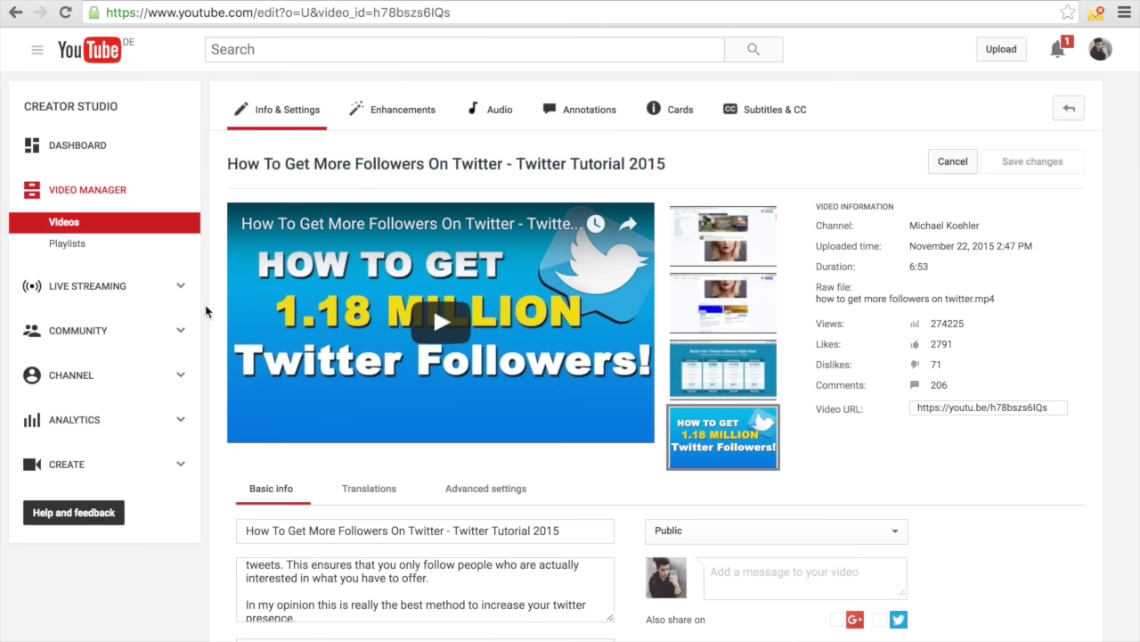
Step: Enlarge the description box in the video's basic info and read through the description text
scroll(205, 310, "down", 5)
left_click_drag(611, 238, 537, 535)
scroll(312, 251, "up", 3)
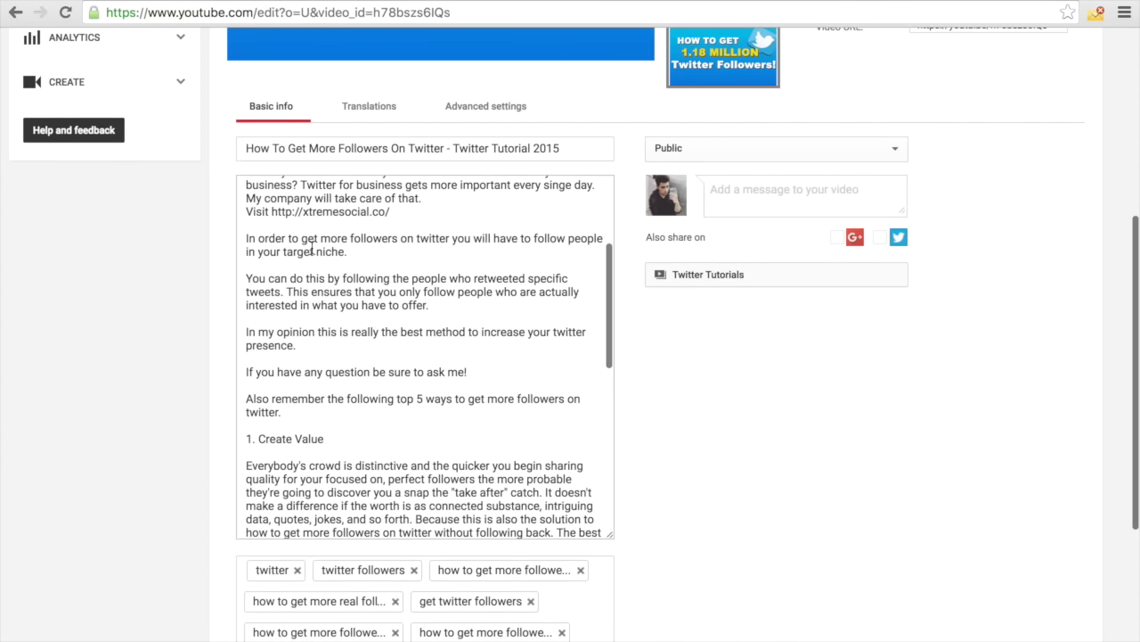
Step: Review the video's description together with the tags listed beneath it
scroll(312, 251, "up", 3)
scroll(184, 363, "down", 5)
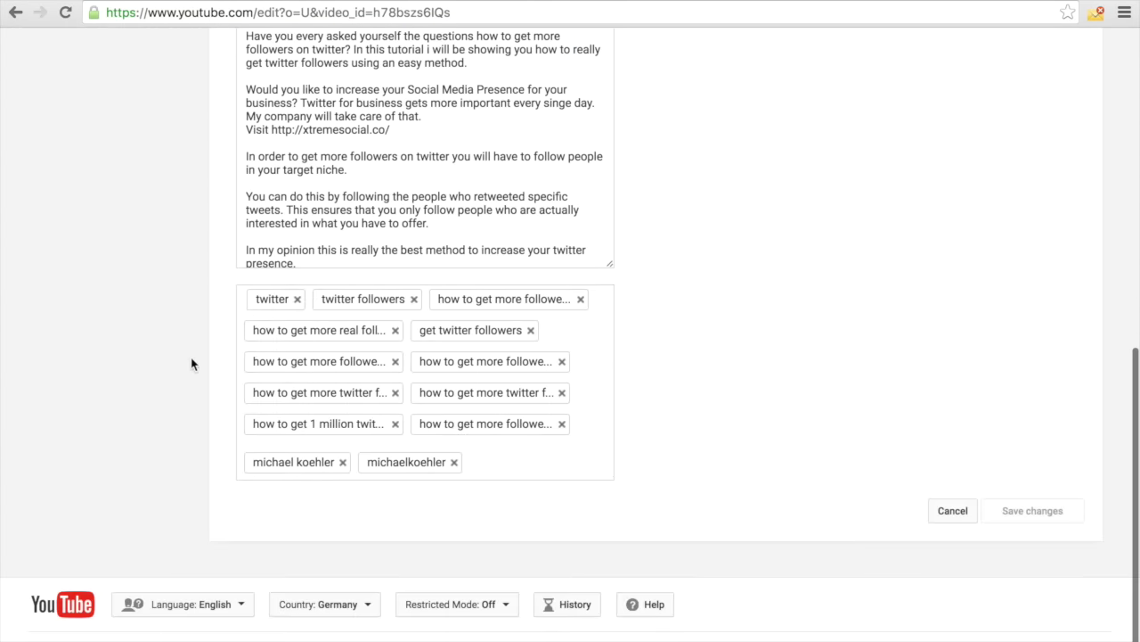
scroll(433, 288, "up", 4)
scroll(237, 394, "down", 3)
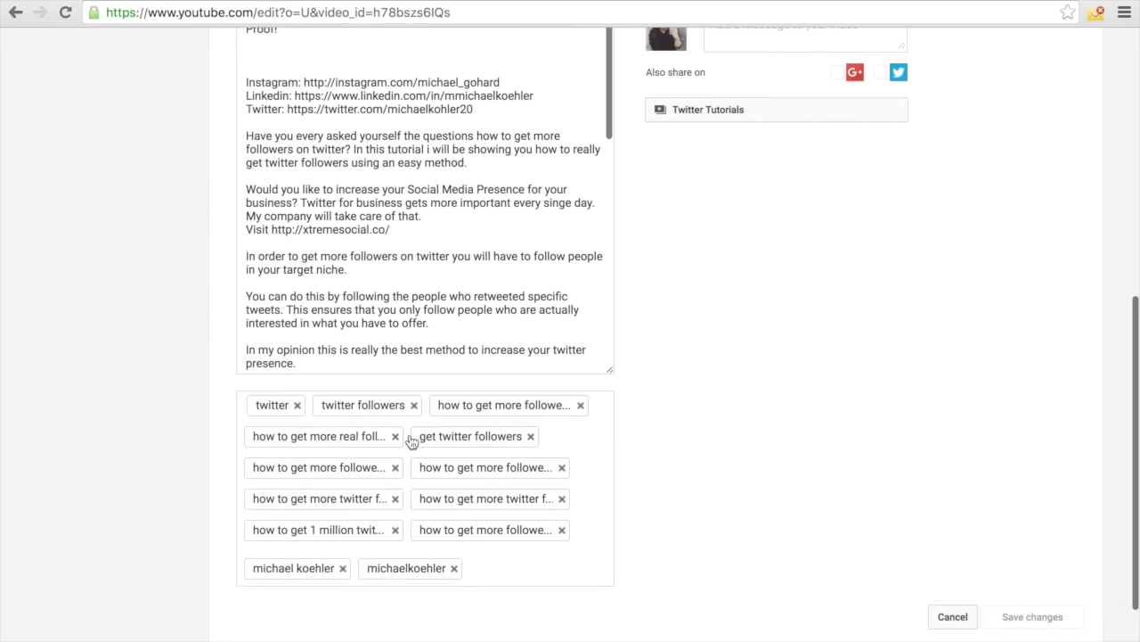
scroll(333, 487, "up", 10)
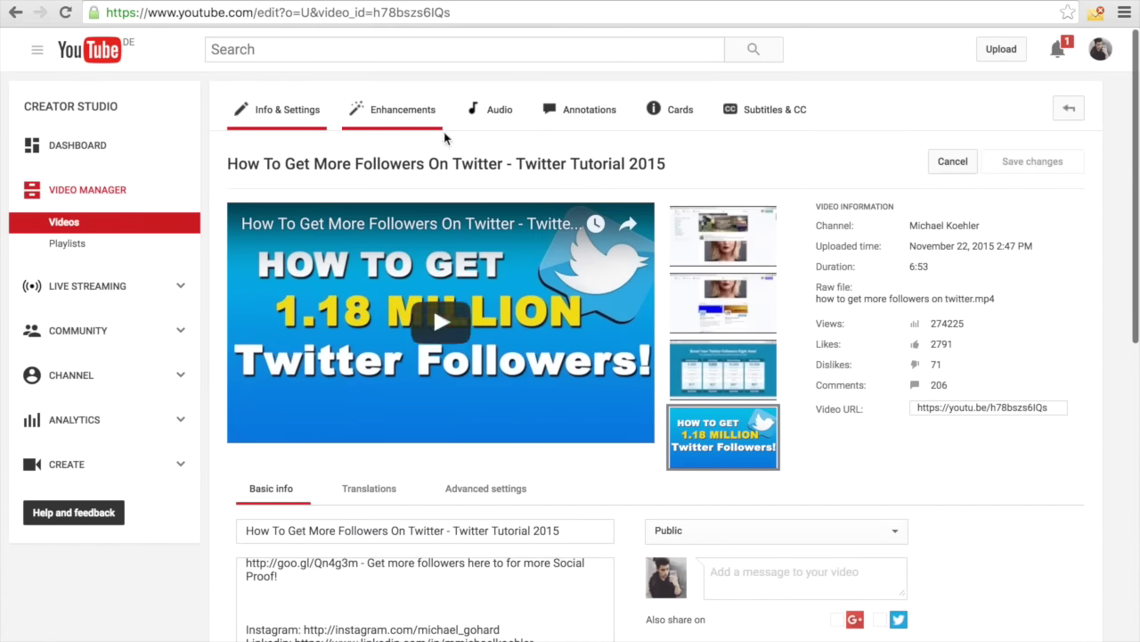
Step: Check the video's advanced settings and return to its basic info
scroll(444, 138, "down", 3)
left_click(474, 351)
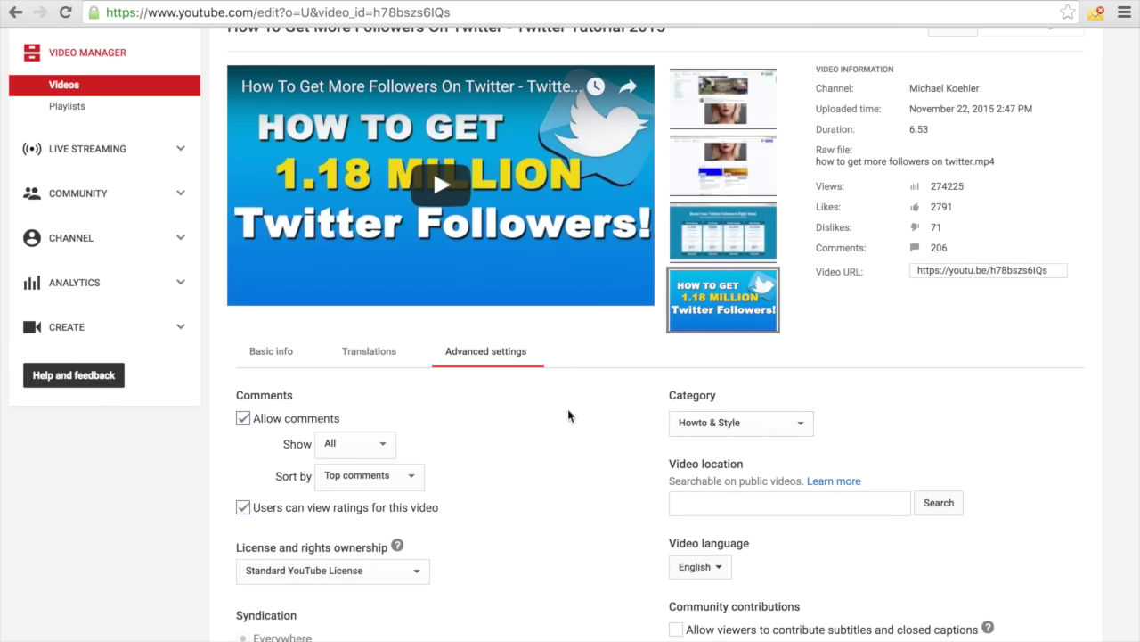
scroll(569, 415, "up", 1)
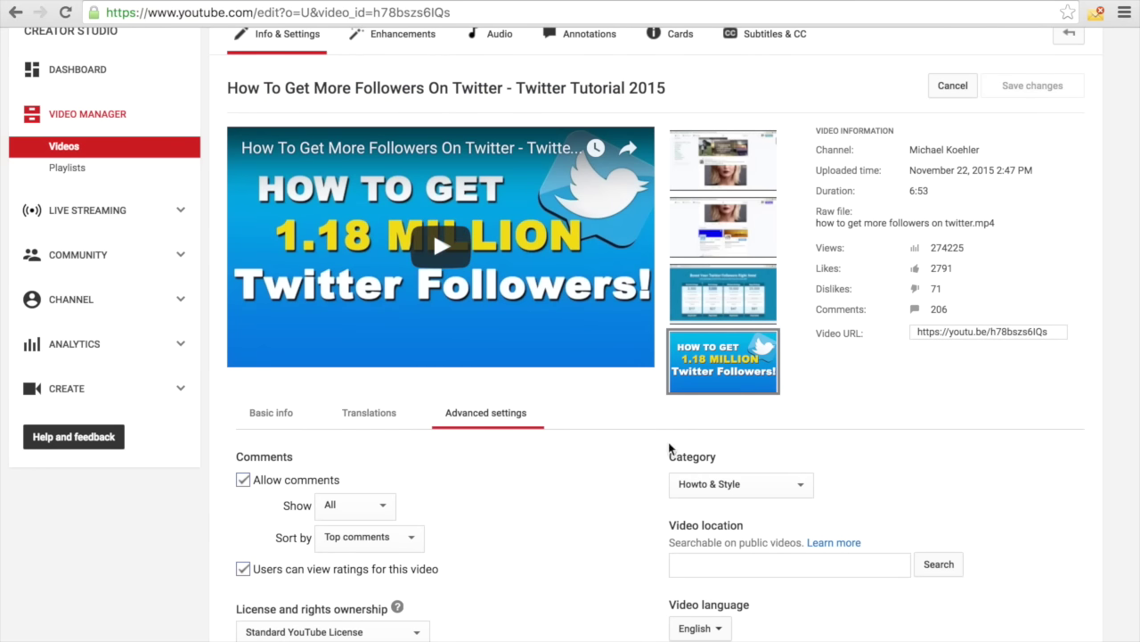
left_click(271, 413)
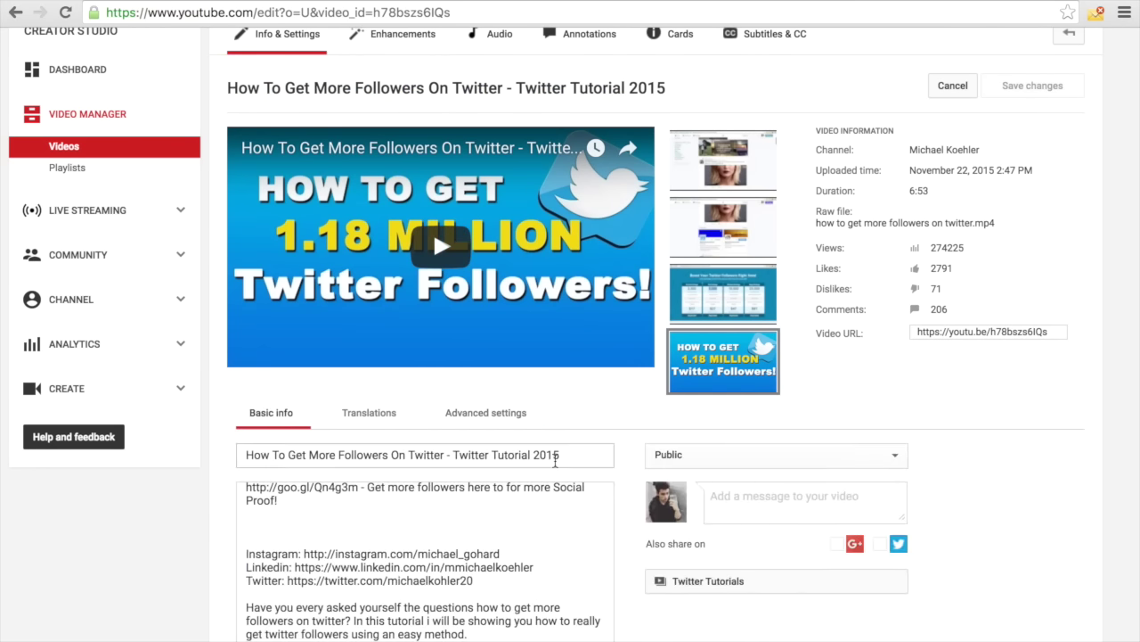
Step: Skim the description text down to the "Create Value" tip and back up to its opening links
scroll(555, 460, "down", 5)
scroll(668, 592, "down", 3)
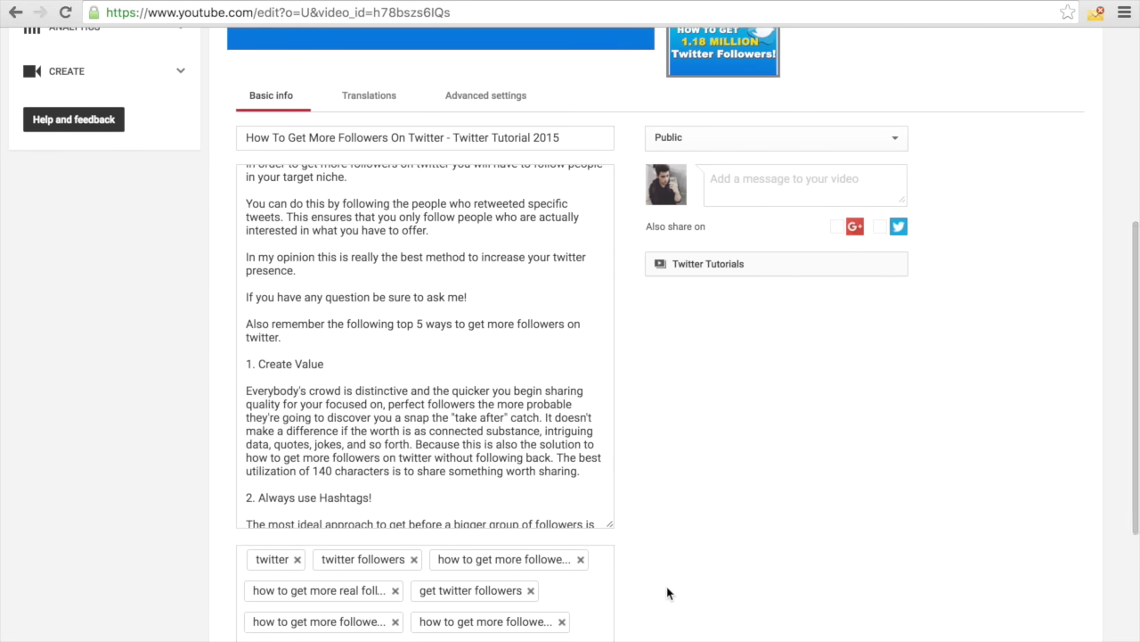
scroll(565, 445, "up", 5)
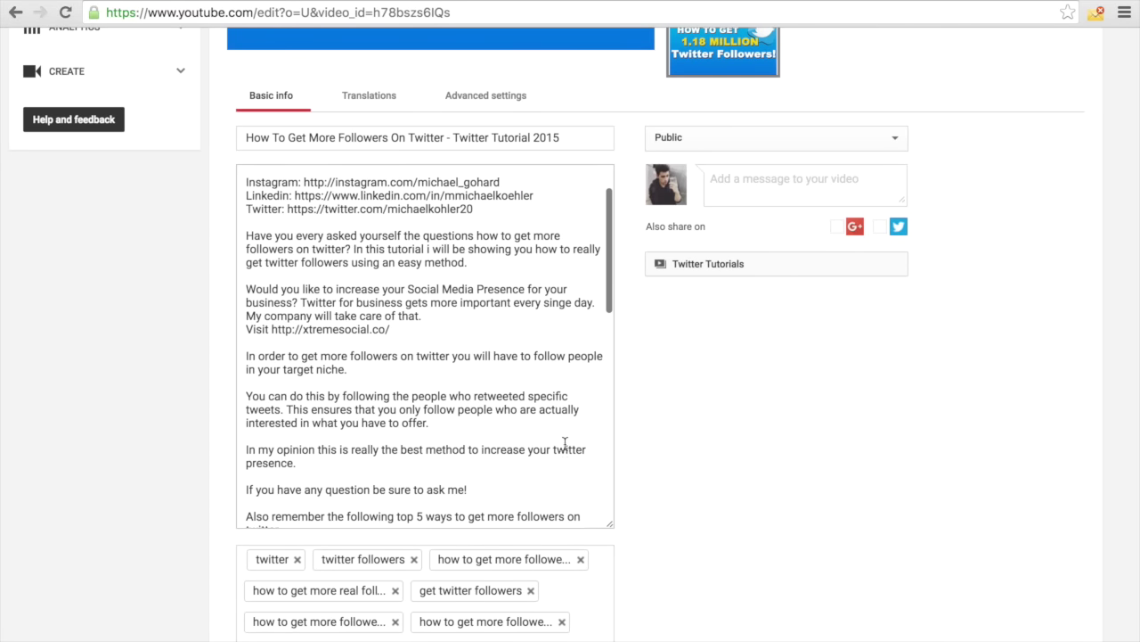
scroll(565, 441, "up", 3)
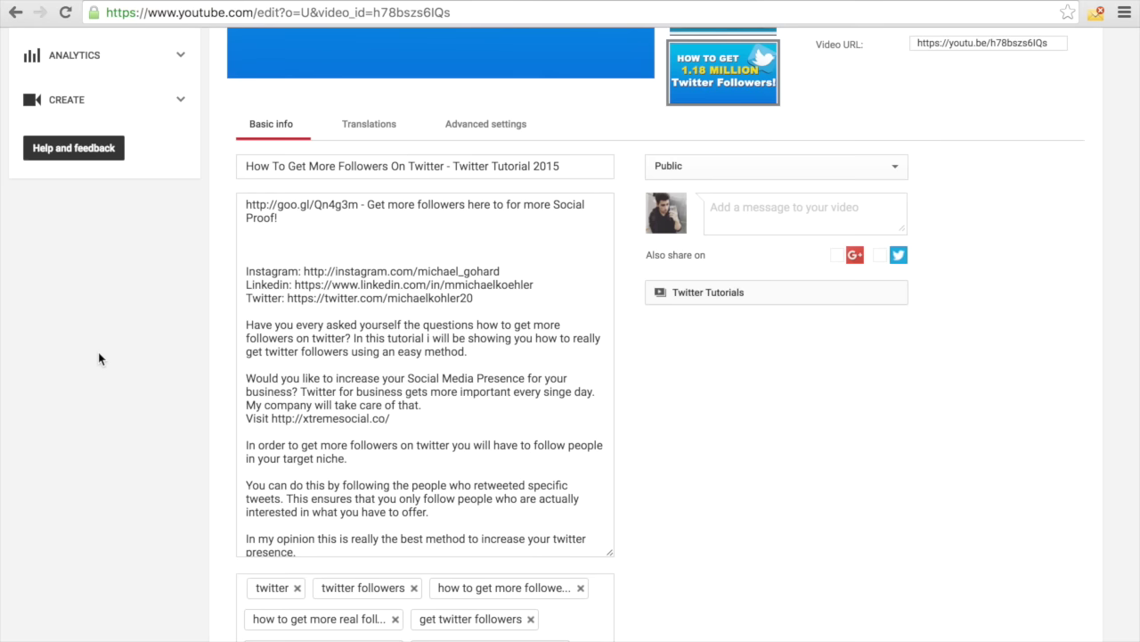
scroll(137, 321, "up", 3)
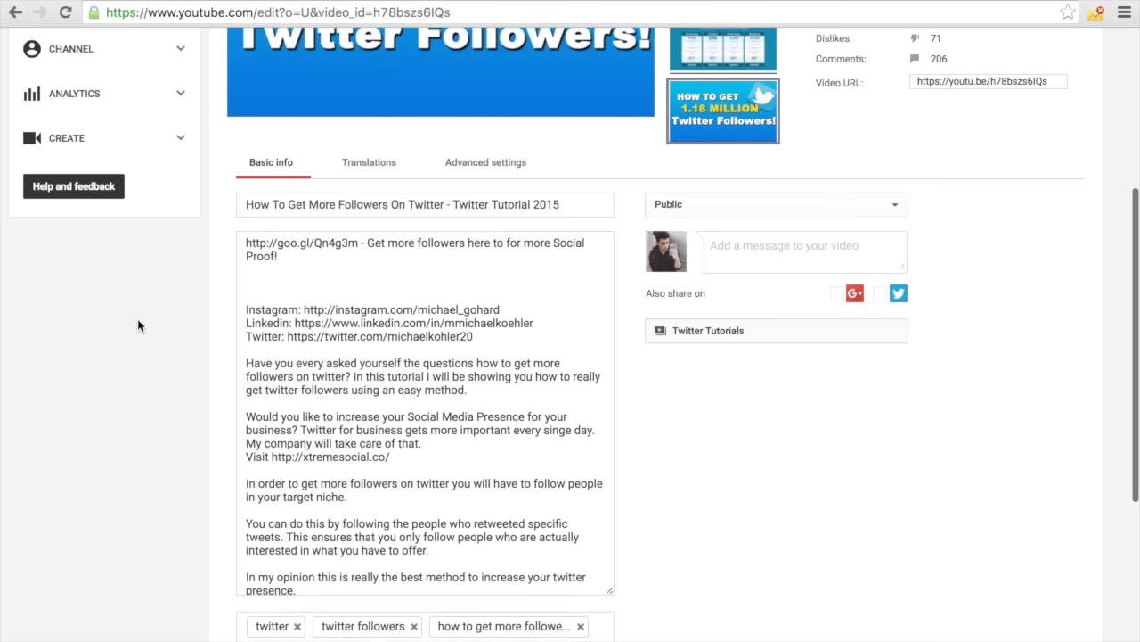
Step: Highlight the keyword phrase "How To Get More Followers On Twitter" in the video title
left_click_drag(247, 306, 433, 307)
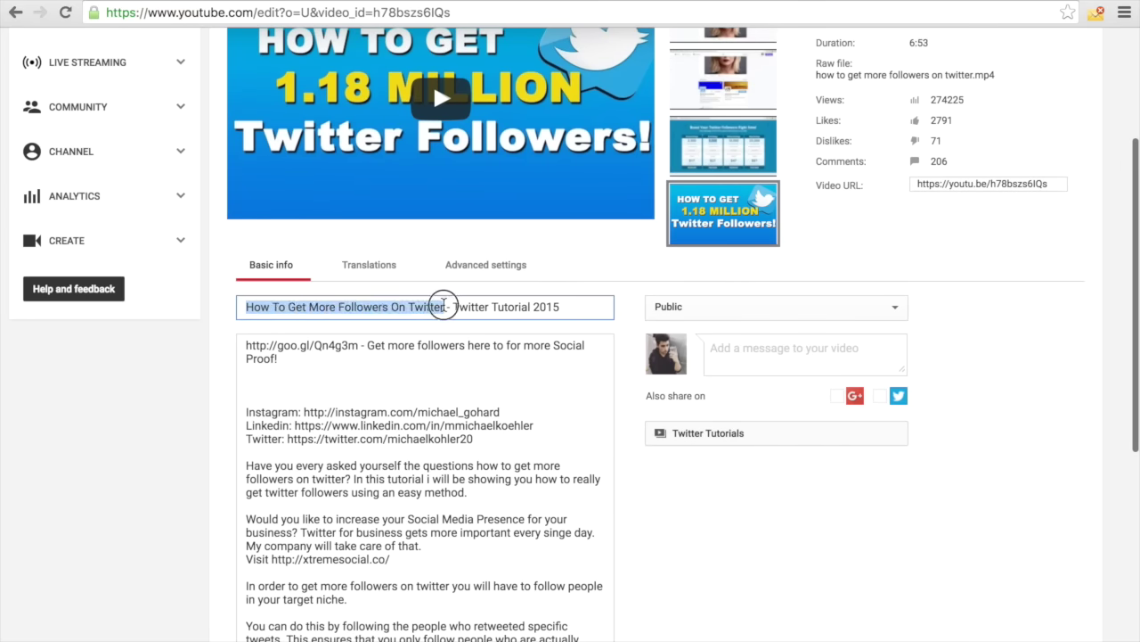
key("End")
left_click_drag(444, 307, 237, 306)
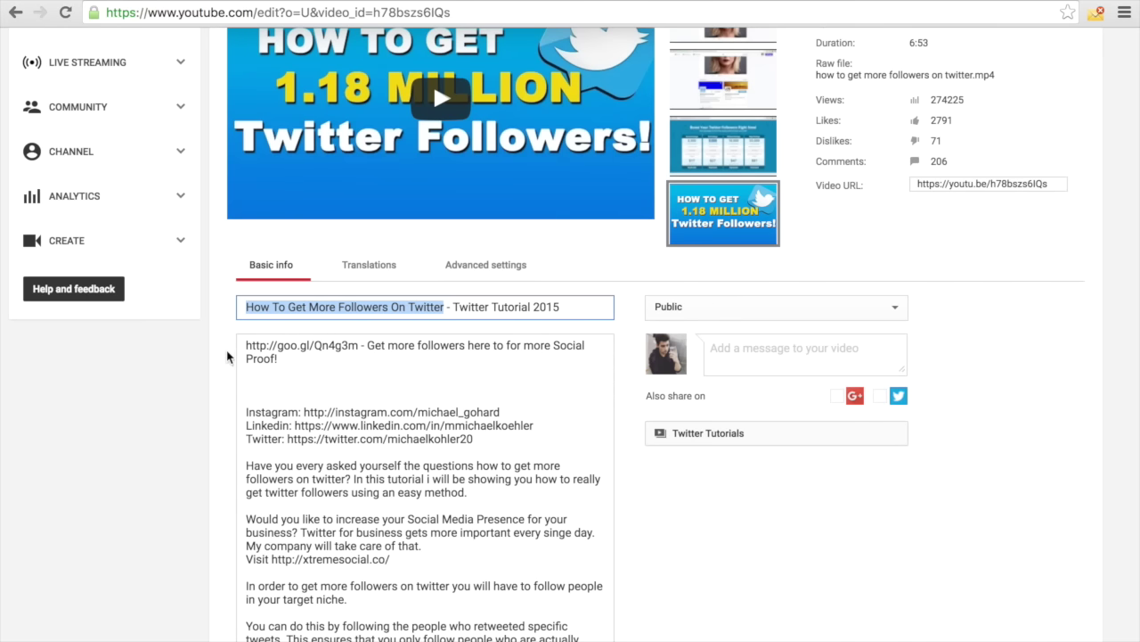
Step: Highlight the second keyword phrase, "Twitter Tutorial 2015", in the video title, and clear the selection
scroll(228, 356, "up", 1)
left_click_drag(457, 308, 576, 308)
scroll(482, 355, "up", 1)
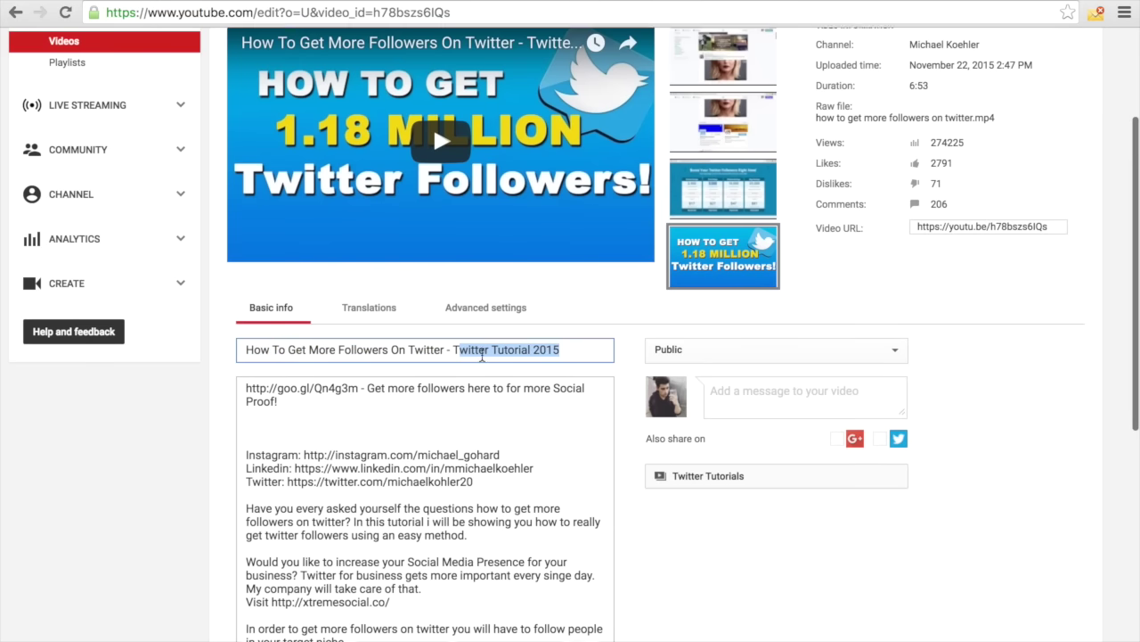
scroll(482, 354, "up", 2)
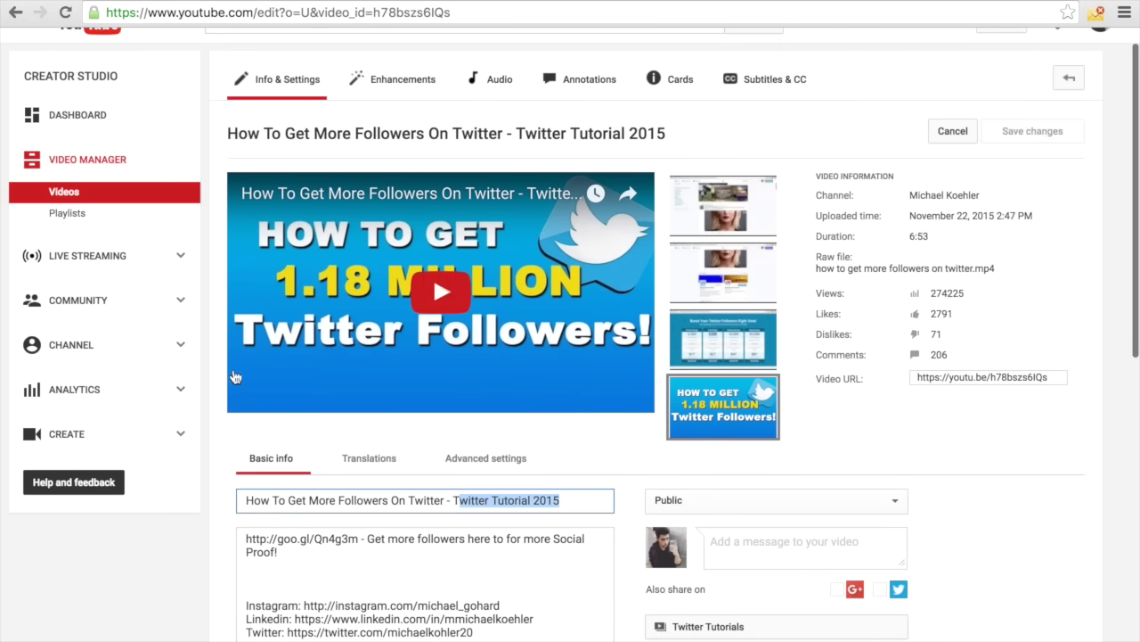
scroll(214, 365, "down", 2)
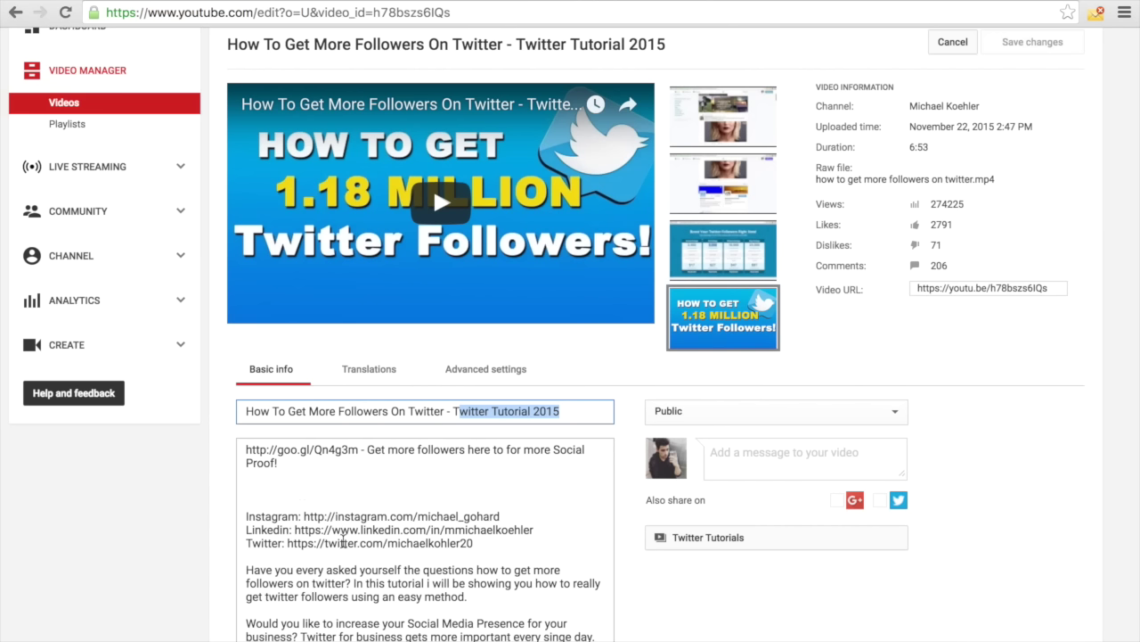
left_click(456, 412)
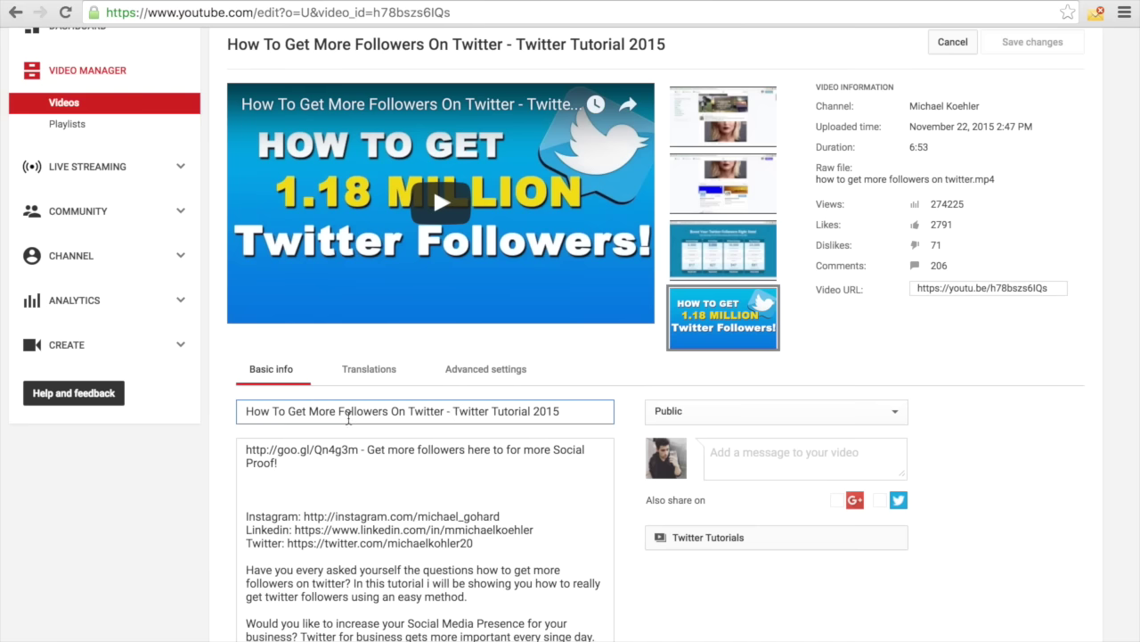
Step: Compare the keywords in the video's title with those in its description and tags
scroll(153, 482, "down", 5)
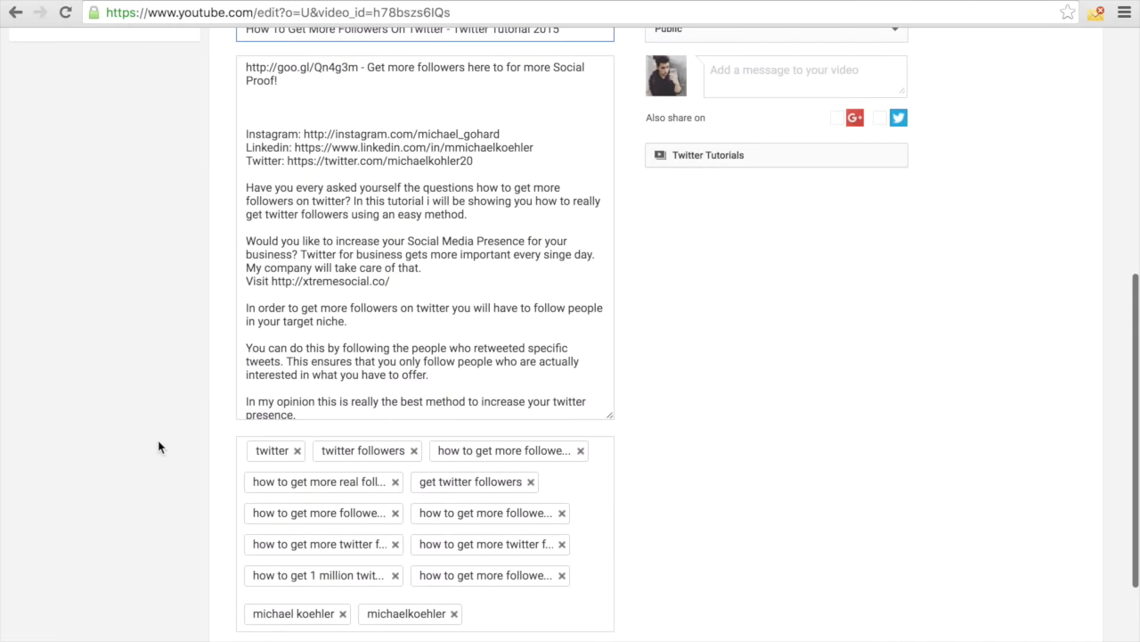
scroll(166, 358, "up", 1)
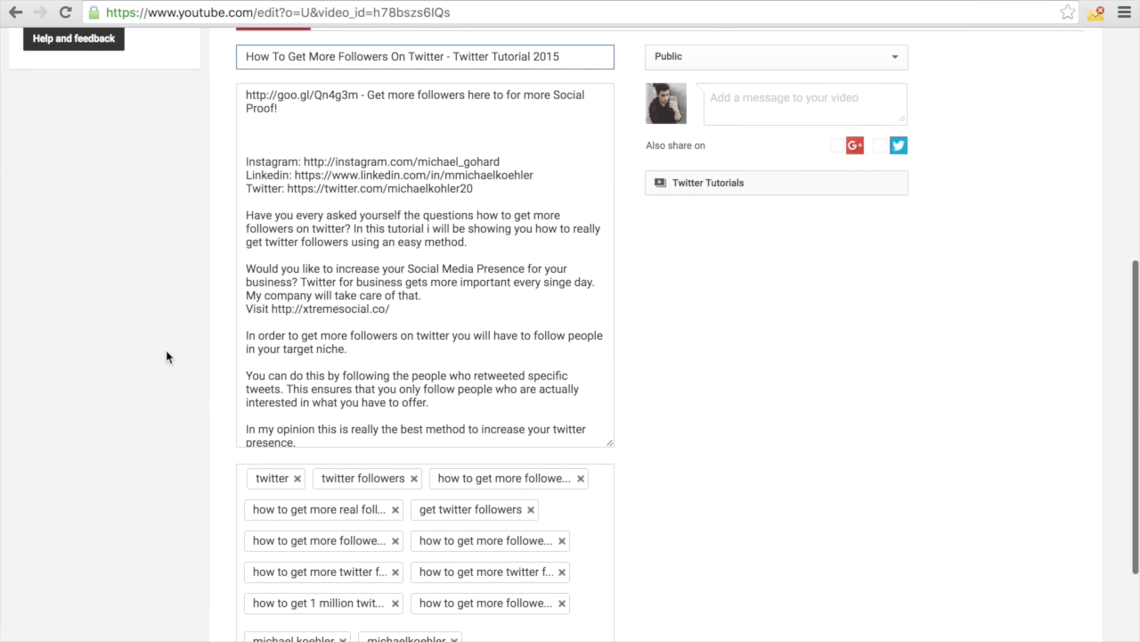
scroll(166, 357, "down", 1)
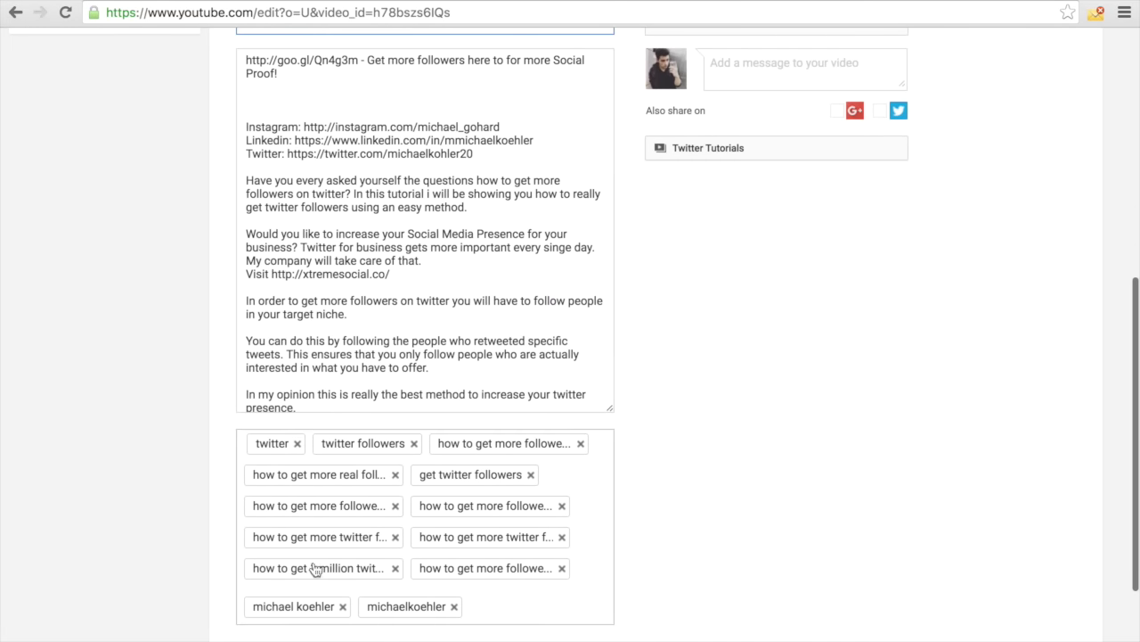
scroll(229, 324, "up", 4)
scroll(197, 401, "down", 2)
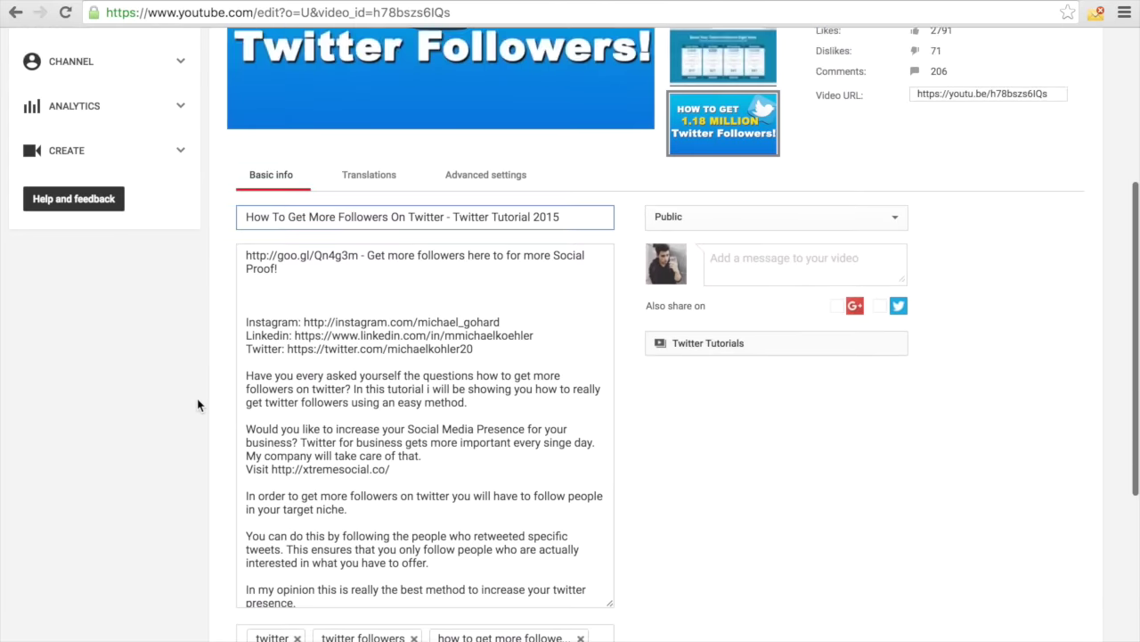
scroll(197, 404, "down", 4)
scroll(197, 405, "up", 2)
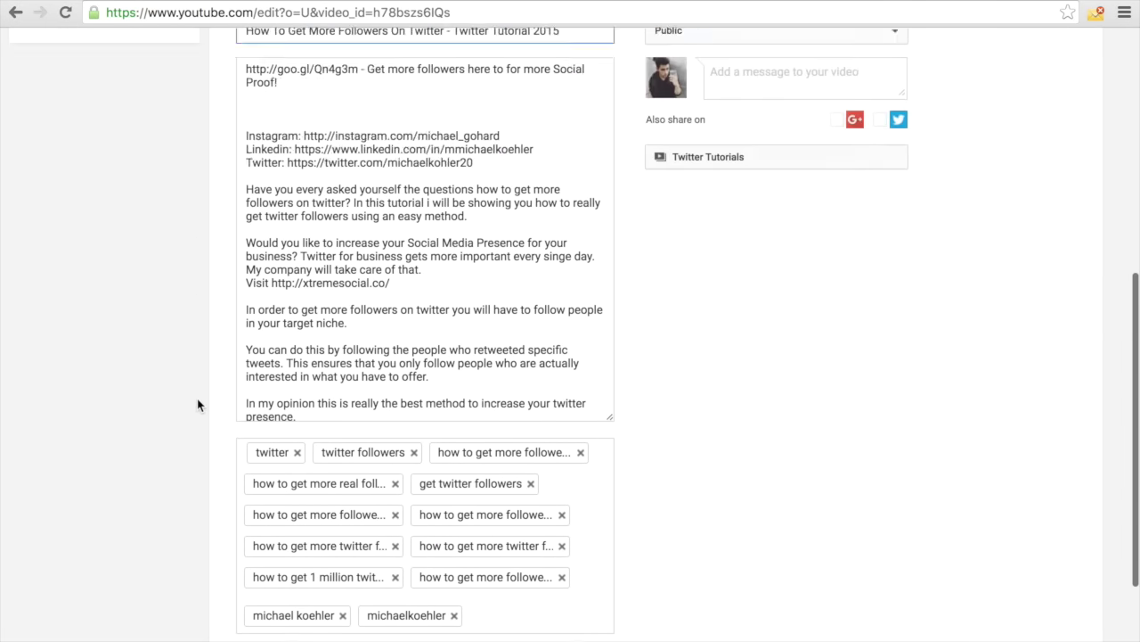
scroll(197, 404, "up", 6)
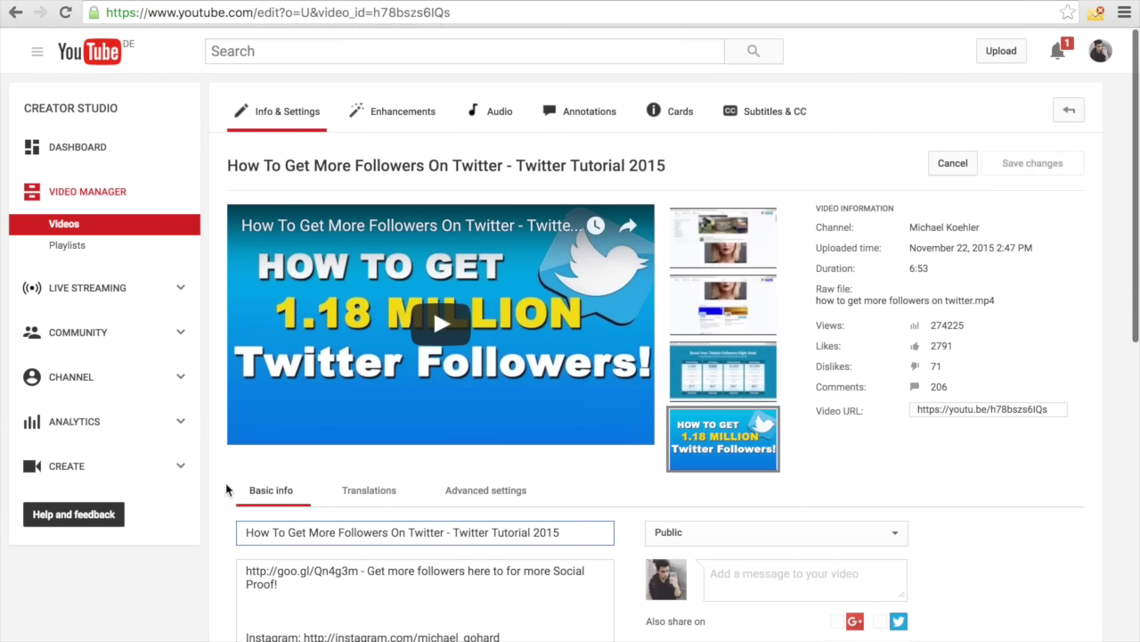
scroll(226, 489, "down", 7)
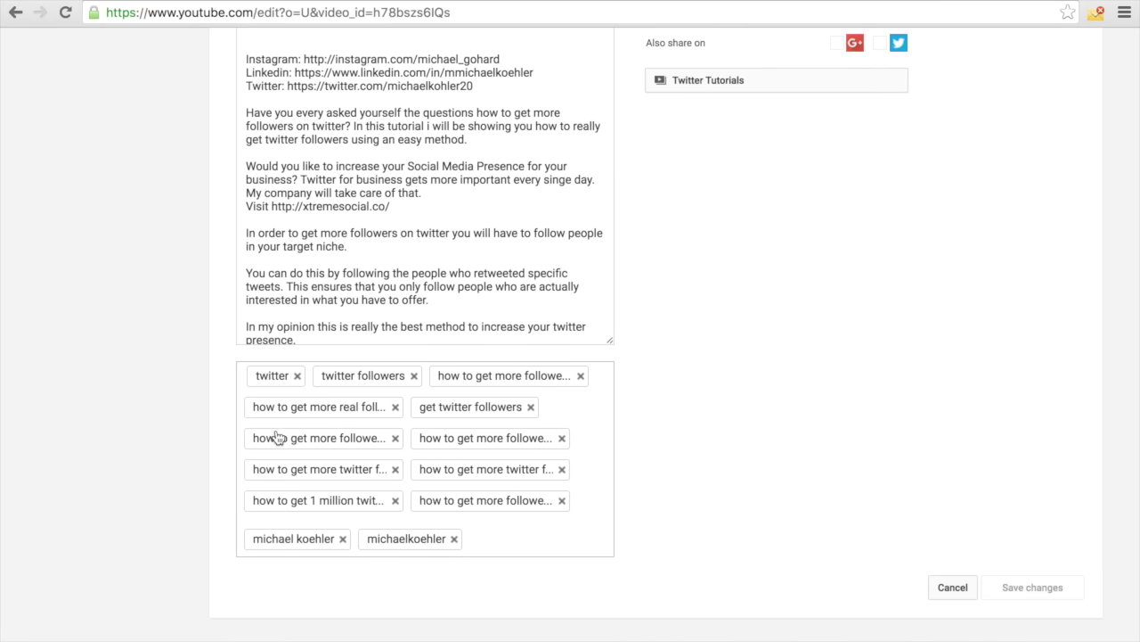
scroll(268, 432, "up", 5)
scroll(262, 427, "up", 2)
scroll(350, 463, "down", 1)
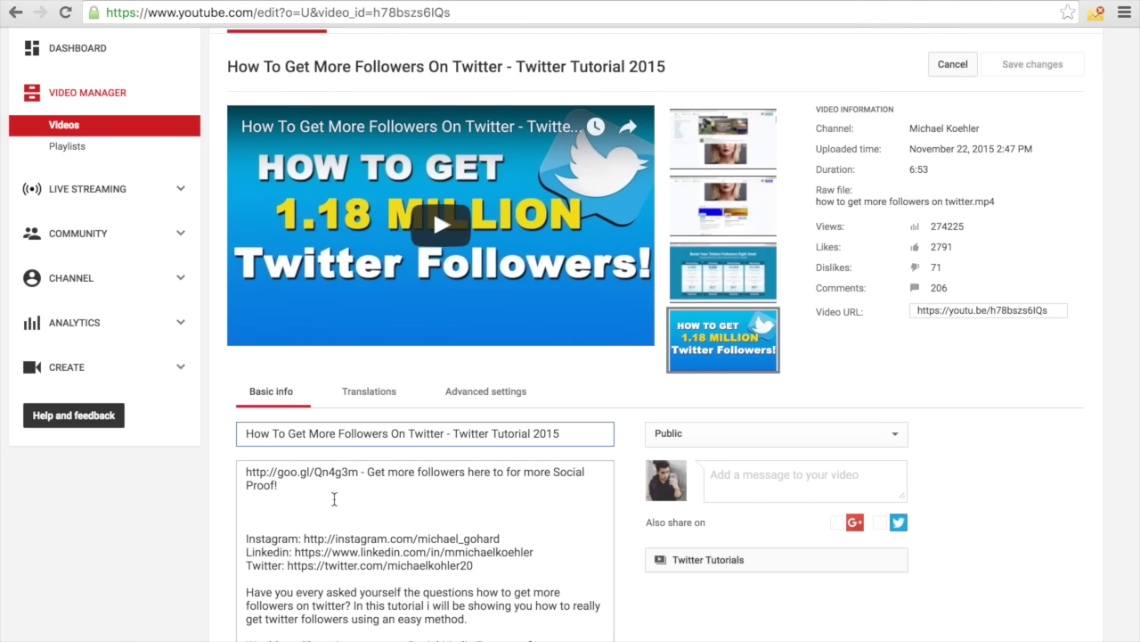
Step: Examine the hashtag and engagement tips in the description alongside the tags, and highlight the video title
scroll(334, 499, "down", 3)
scroll(145, 509, "down", 7)
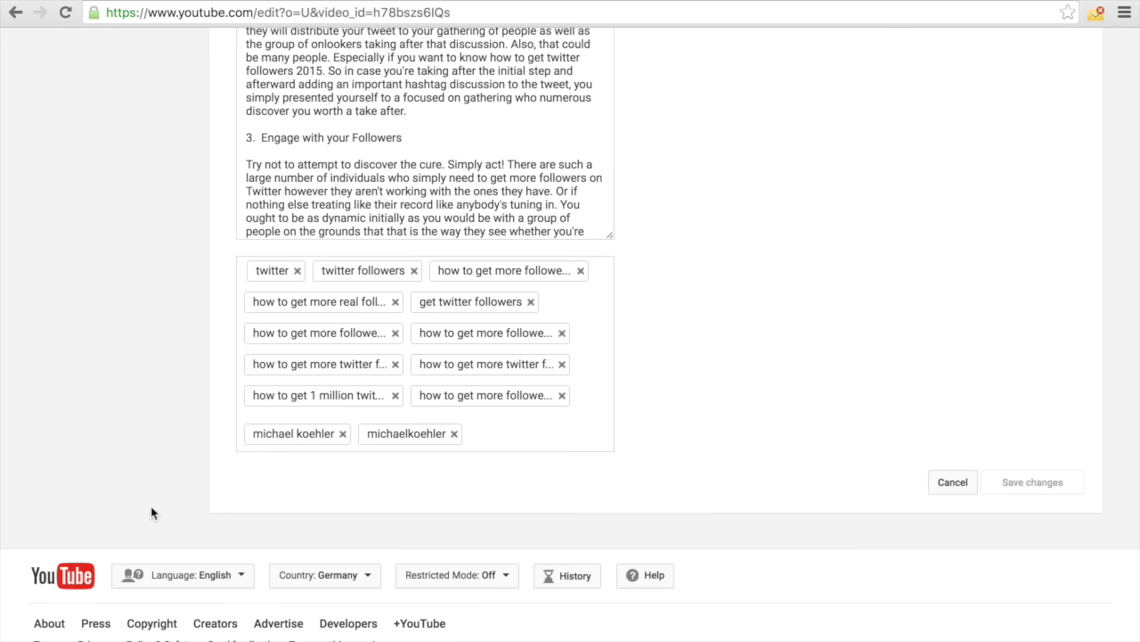
scroll(143, 508, "up", 10)
scroll(147, 504, "down", 4)
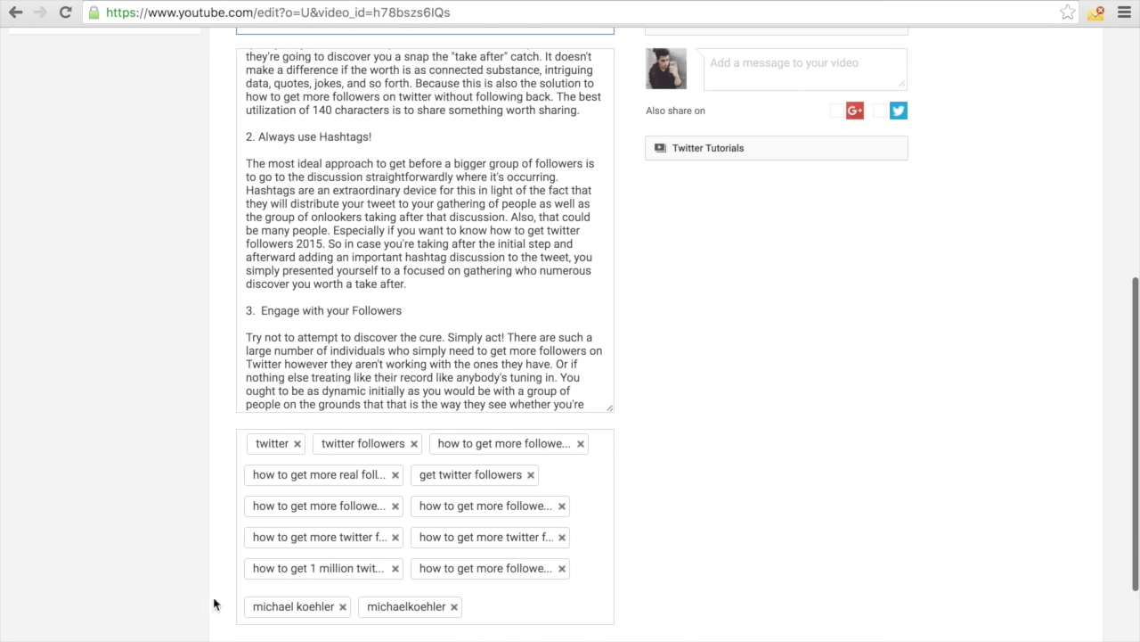
scroll(211, 497, "down", 1)
scroll(211, 502, "up", 3)
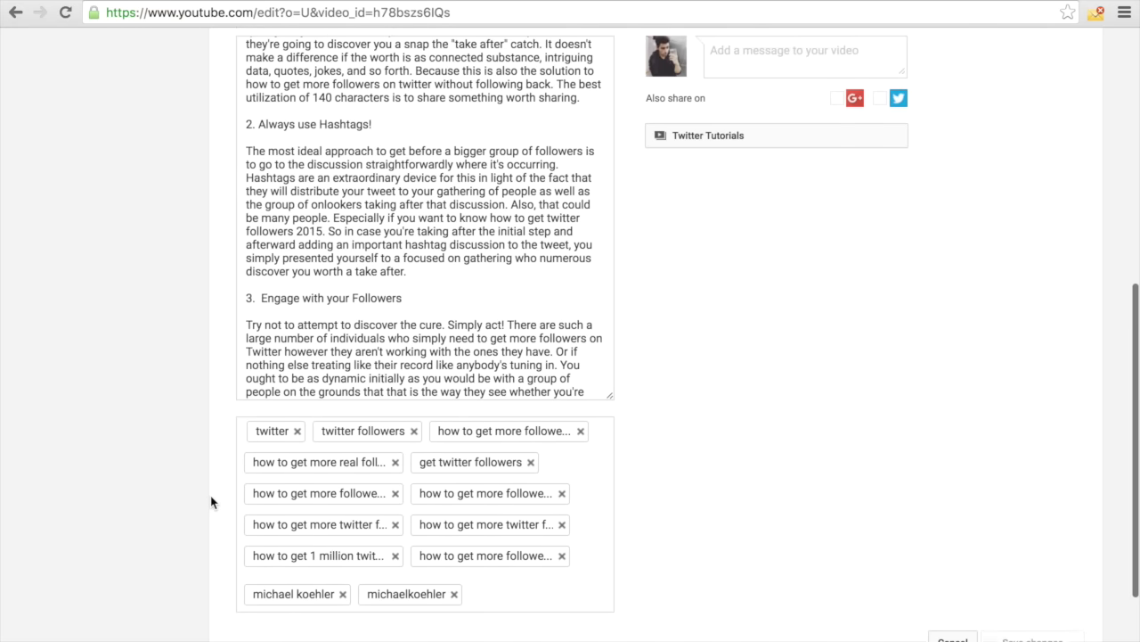
scroll(211, 502, "up", 5)
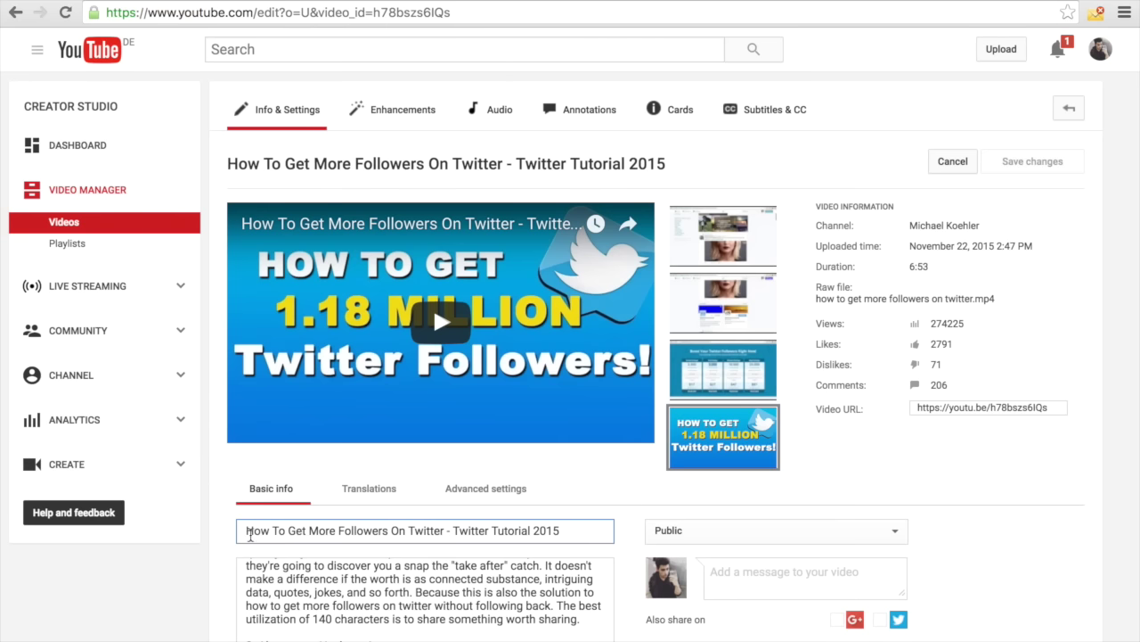
left_click_drag(241, 530, 533, 526)
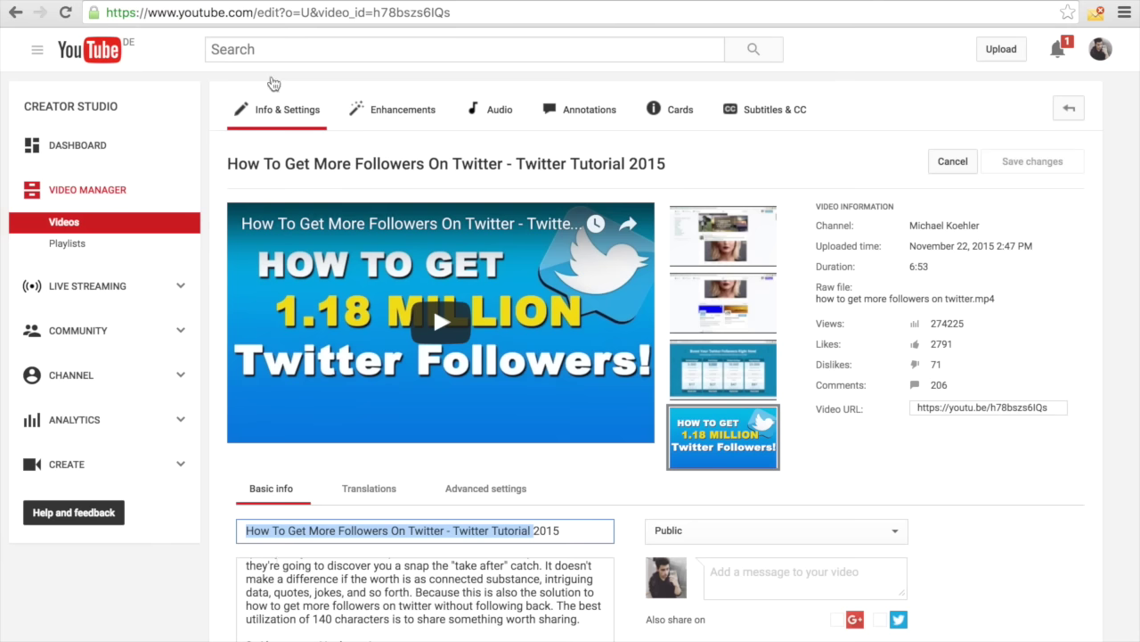
Step: Enter "how to get more tw" in the YouTube search to bring up autocomplete suggestions
left_click(259, 51)
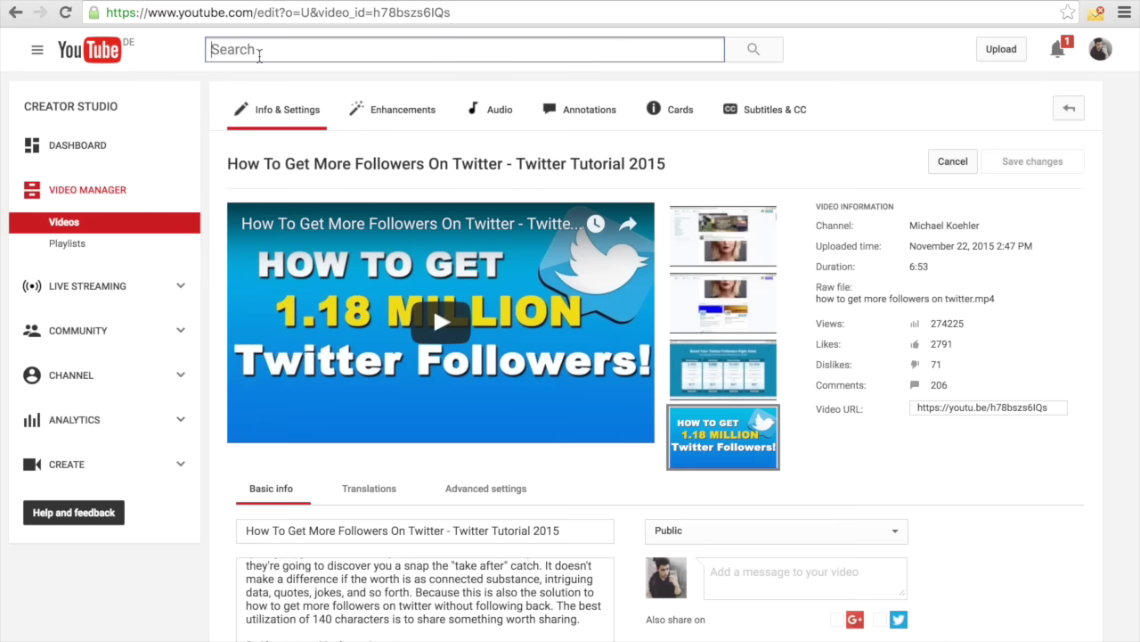
type("how t")
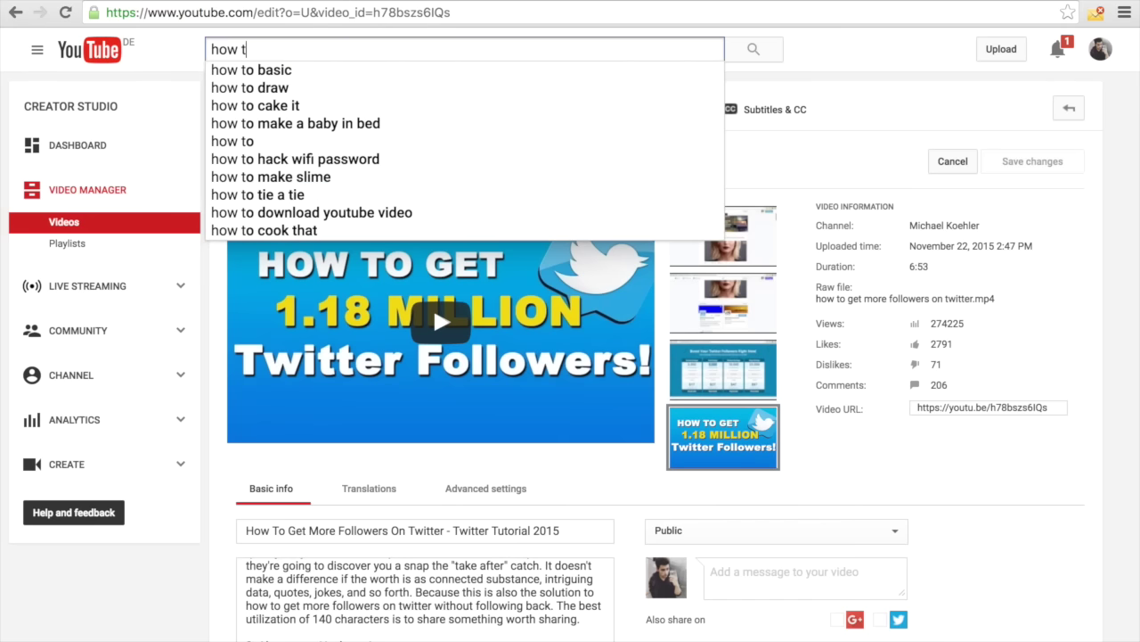
type("o ")
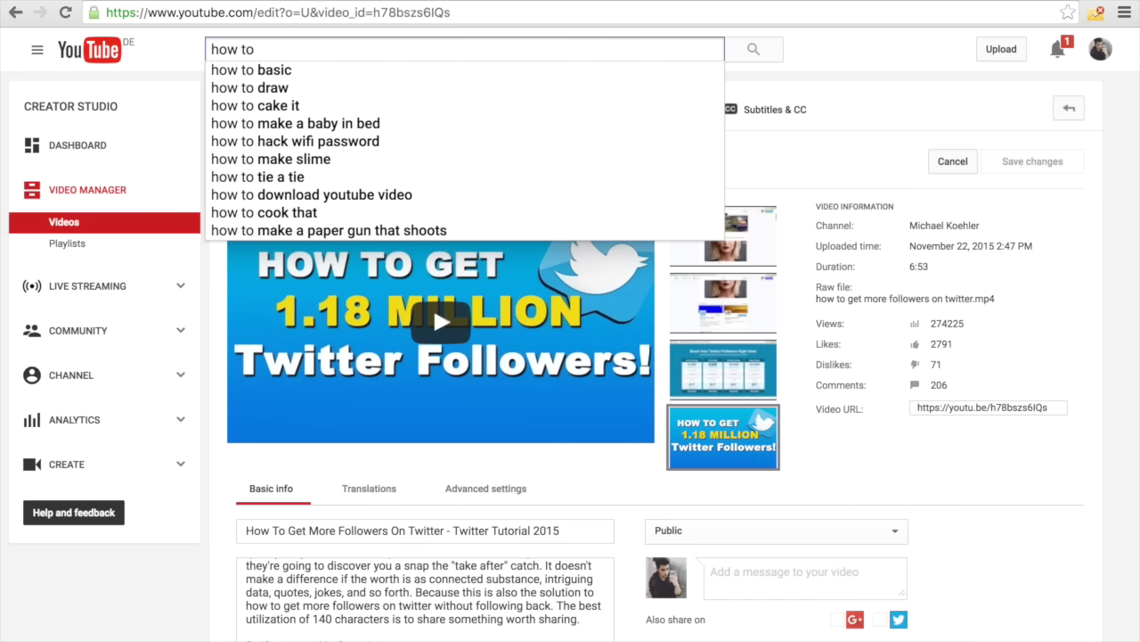
type("get more tw")
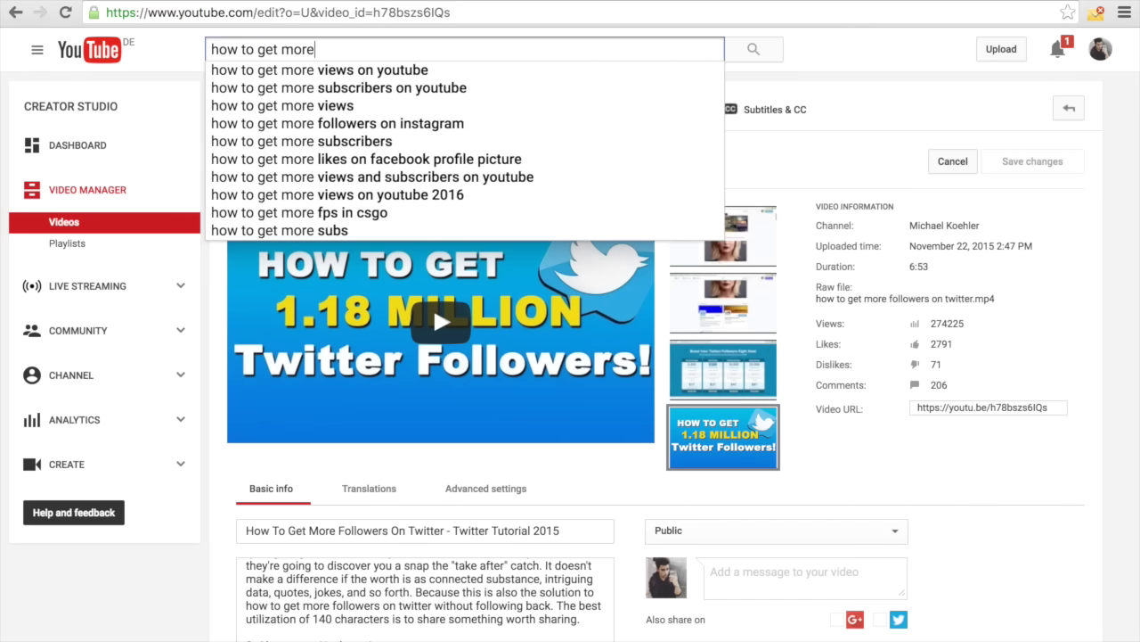
Step: Step through the autocomplete suggestions to "how to get more twitter followers for free" and select the query text after "how to get"
key("Down")
key("Down")
key("Down")
key("Down")
key("Down")
key("Down")
key("Down")
key("Up")
key("Up")
key("Up")
key("Up")
key("Up")
key("Up")
key("Down")
key("Down")
key("Down")
key("Down")
key("Down")
key("Down")
key("Up")
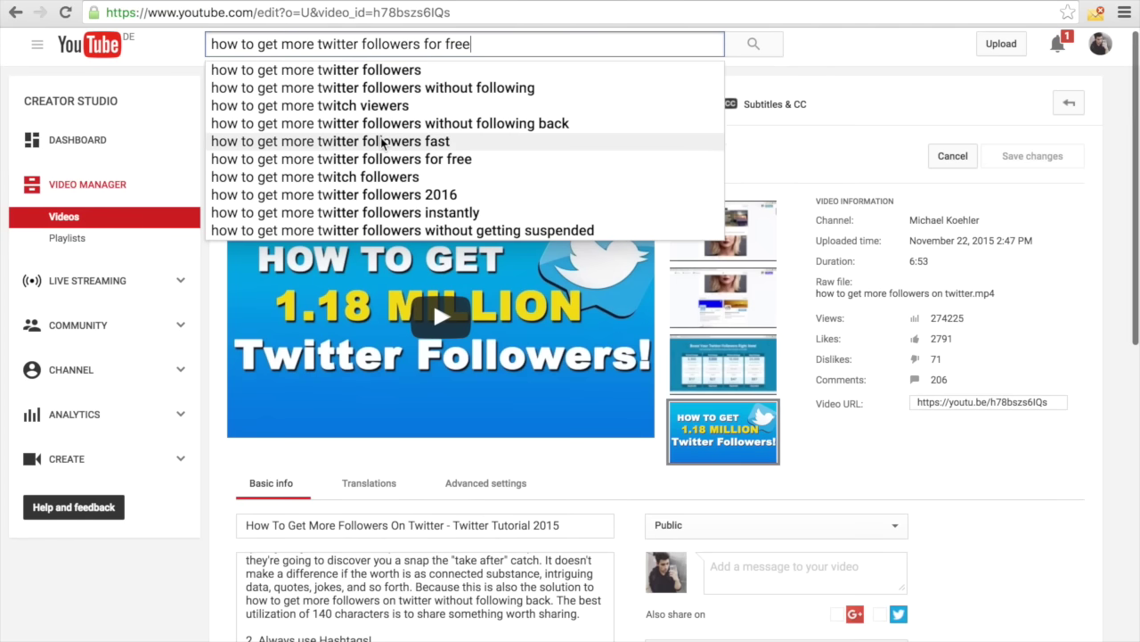
left_click_drag(282, 45, 534, 46)
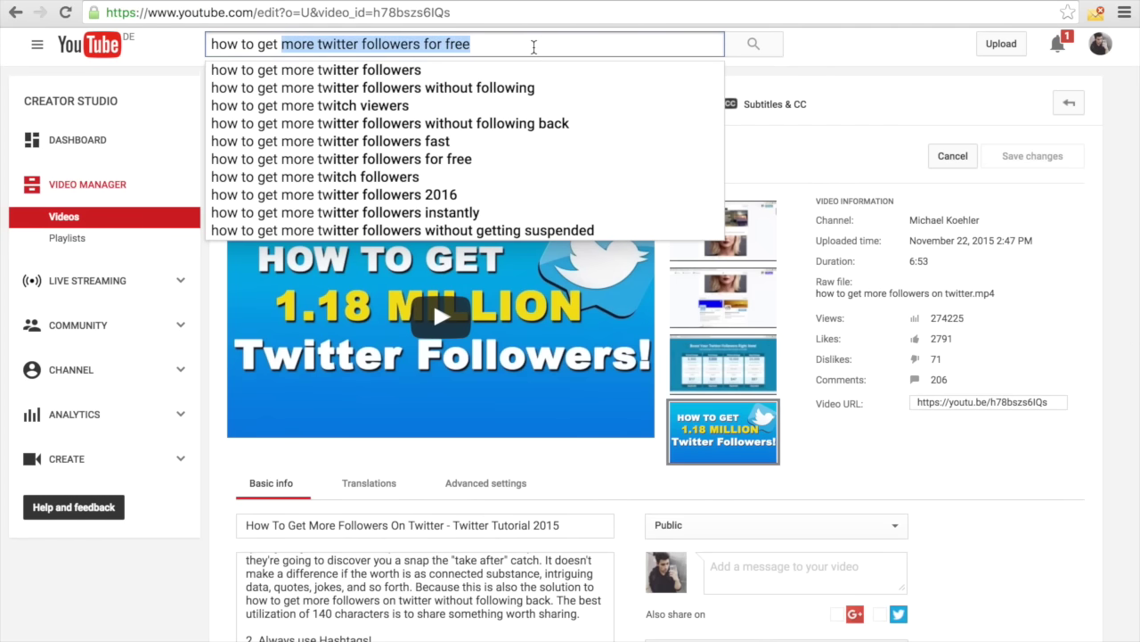
Step: Search "how to get twit" for autocomplete suggestions, choose "how to get twitter followers", and compare it with the video's description and tags
type("to get twit")
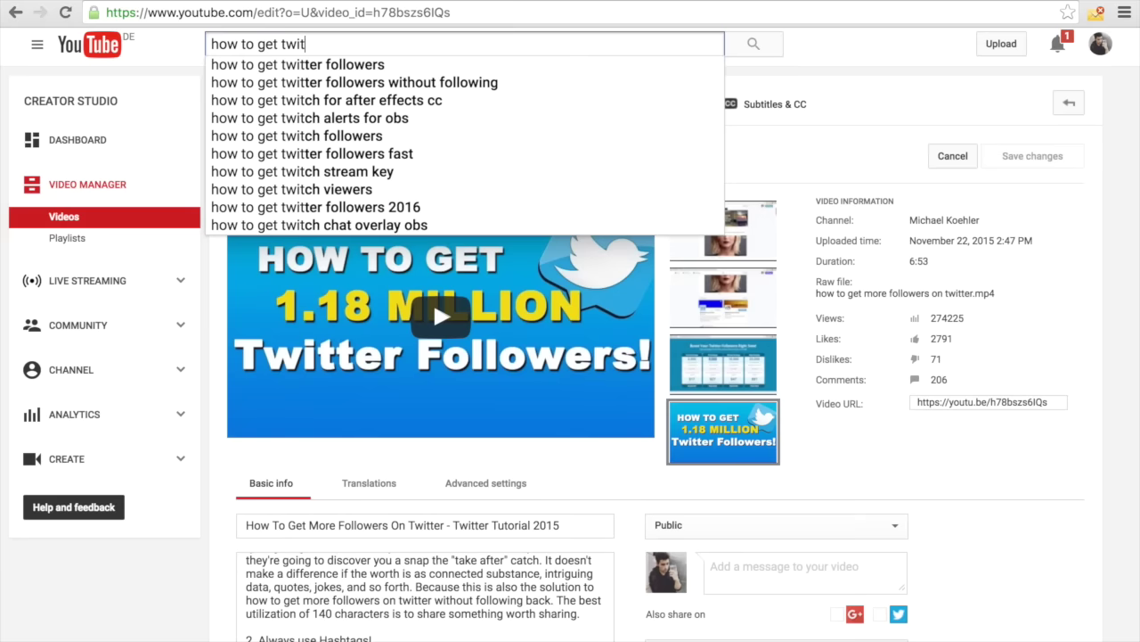
key("Down")
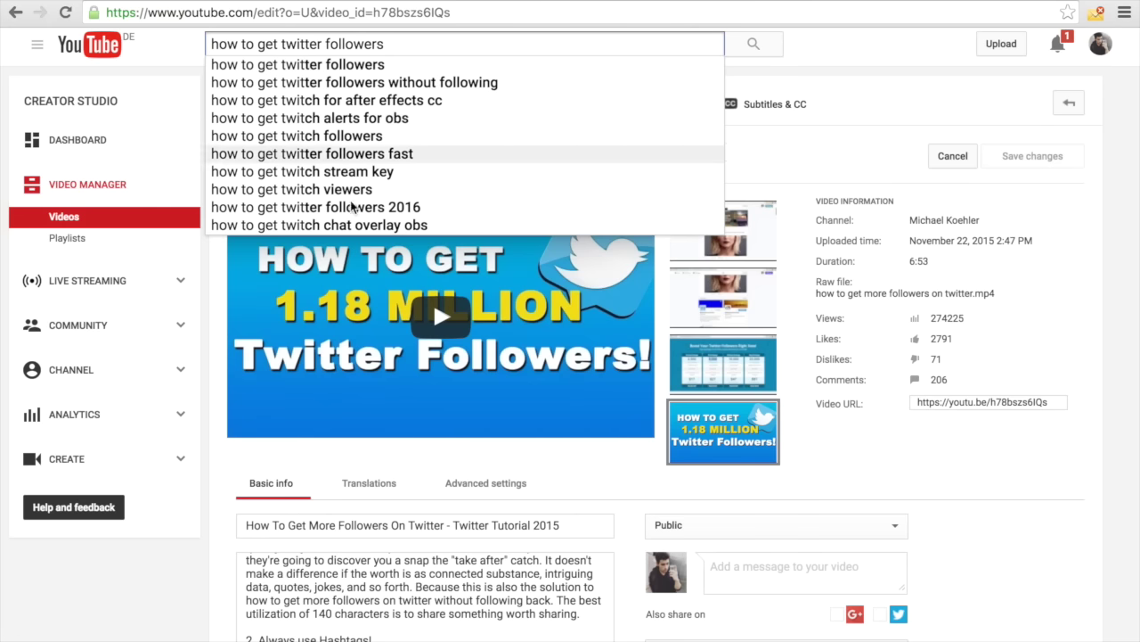
left_click(219, 466)
scroll(206, 448, "down", 5)
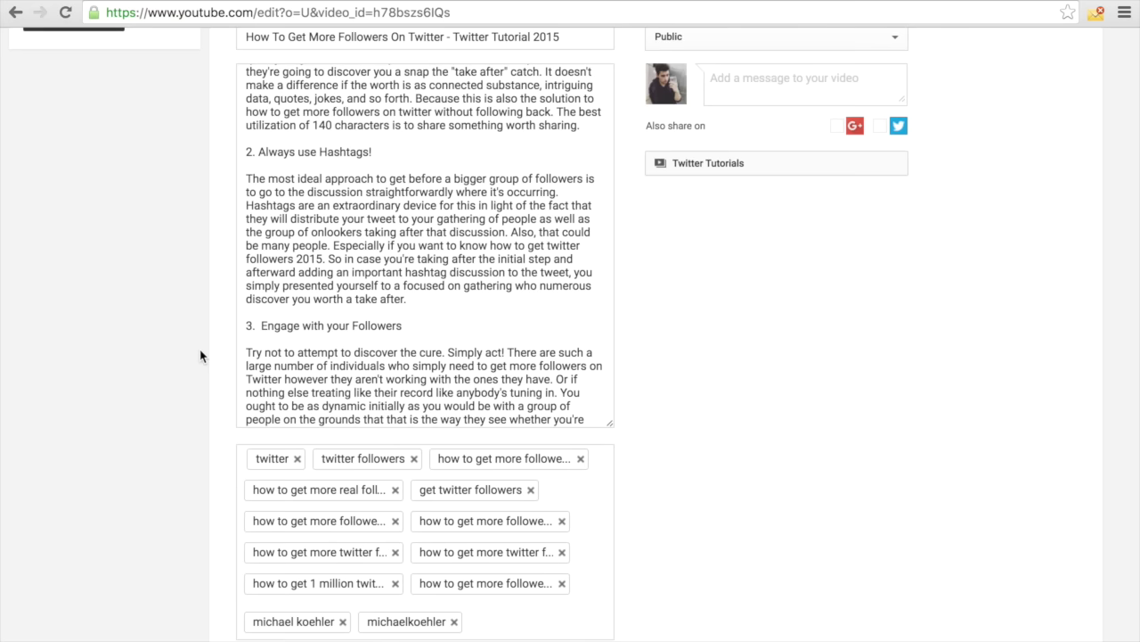
scroll(231, 89, "up", 5)
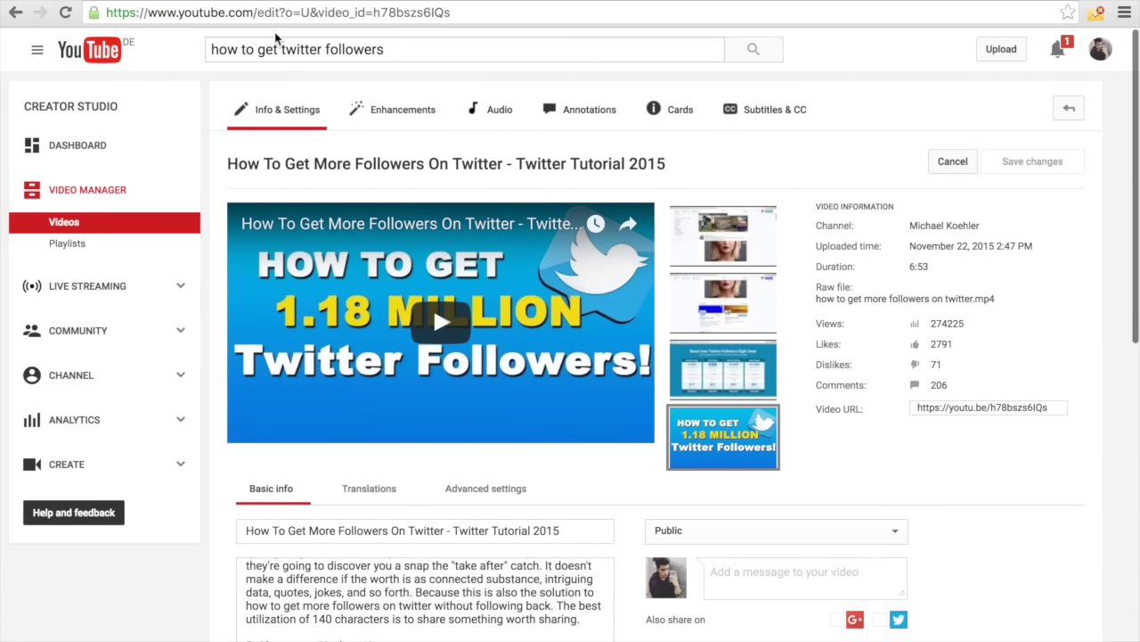
mouse_move(760, 463)
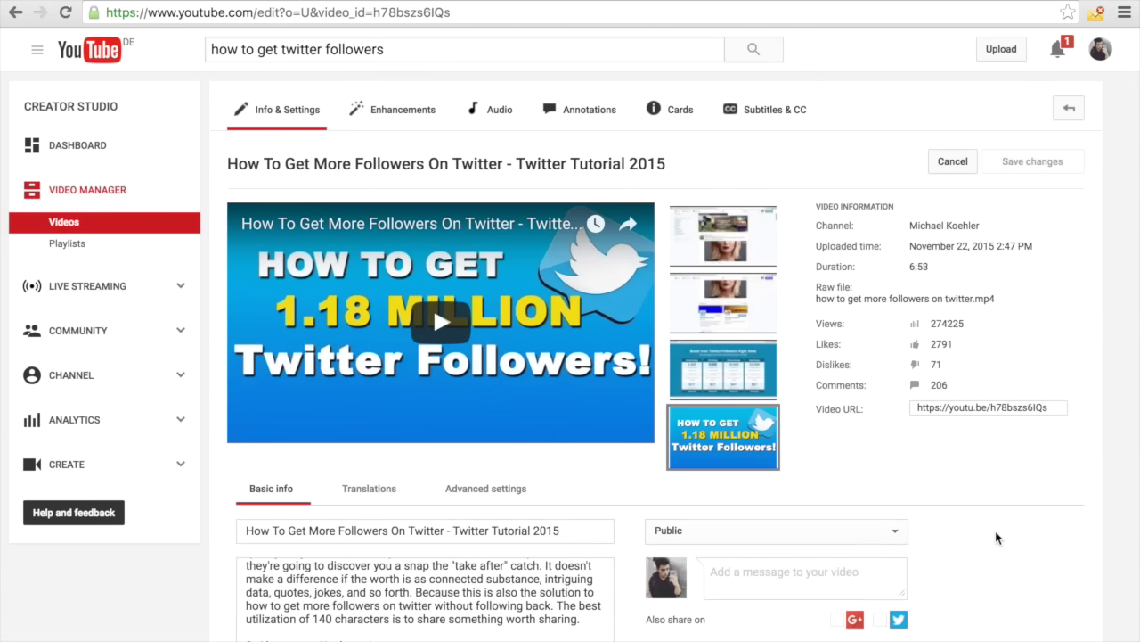
Step: Inspect the video's playlist assignment alongside its title and description, then close the playlist list
scroll(996, 537, "down", 3)
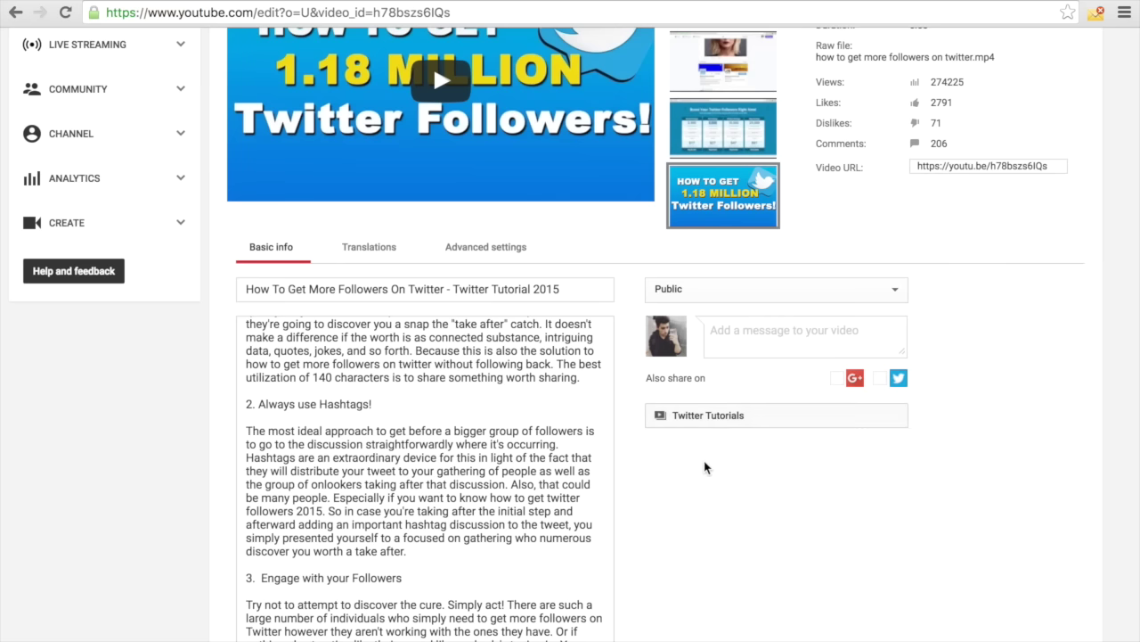
left_click(727, 417)
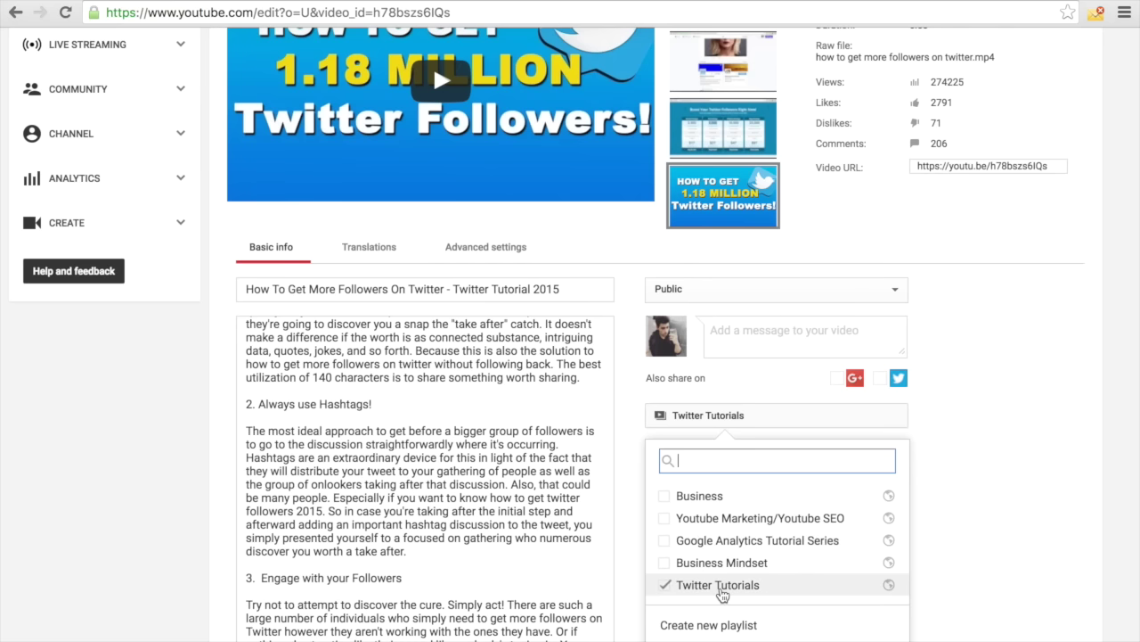
scroll(588, 534, "down", 3)
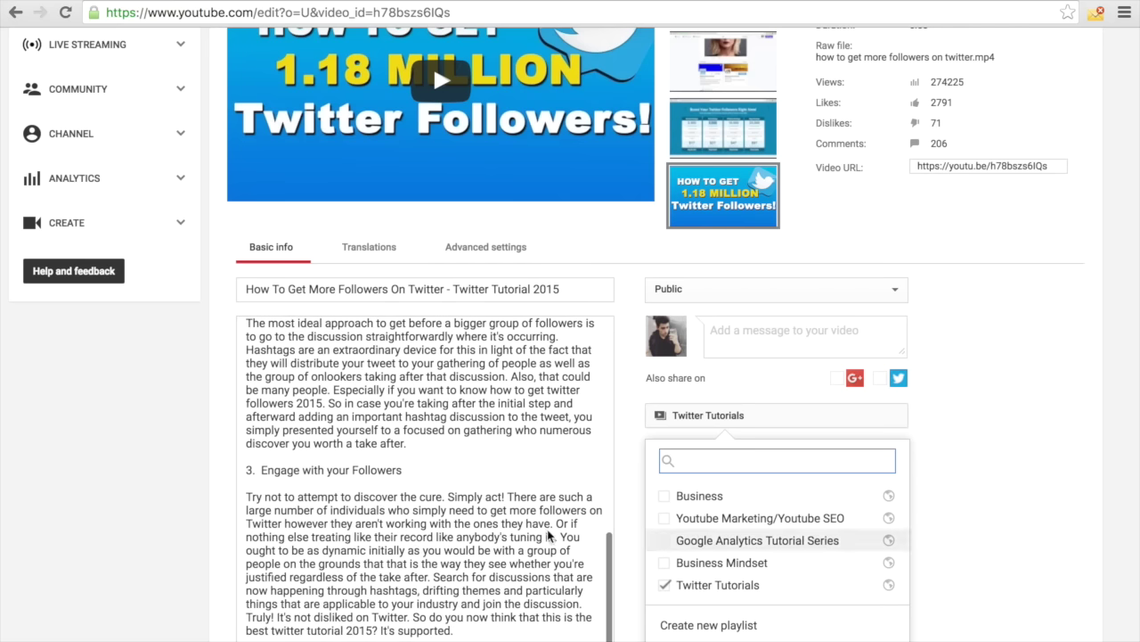
scroll(153, 463, "up", 3)
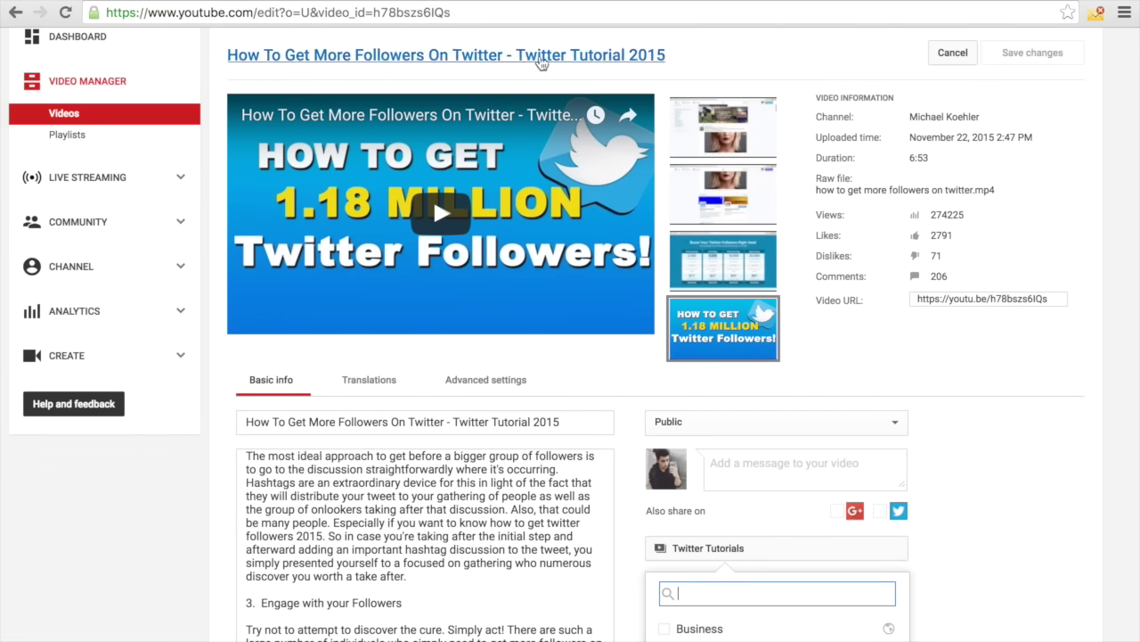
scroll(710, 429, "down", 3)
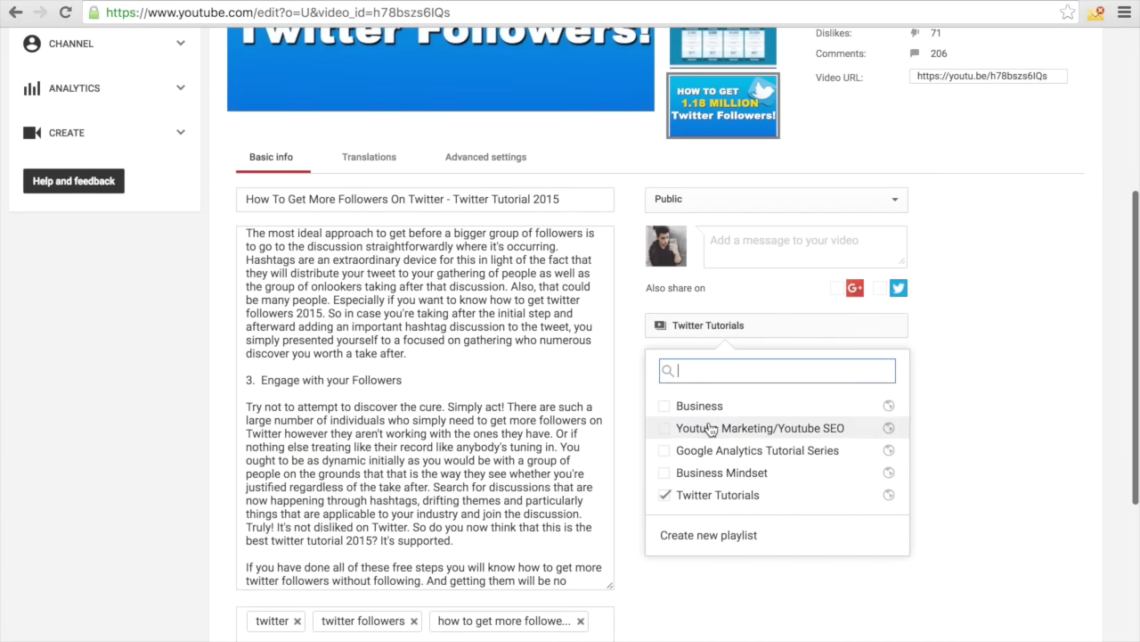
scroll(597, 419, "up", 10)
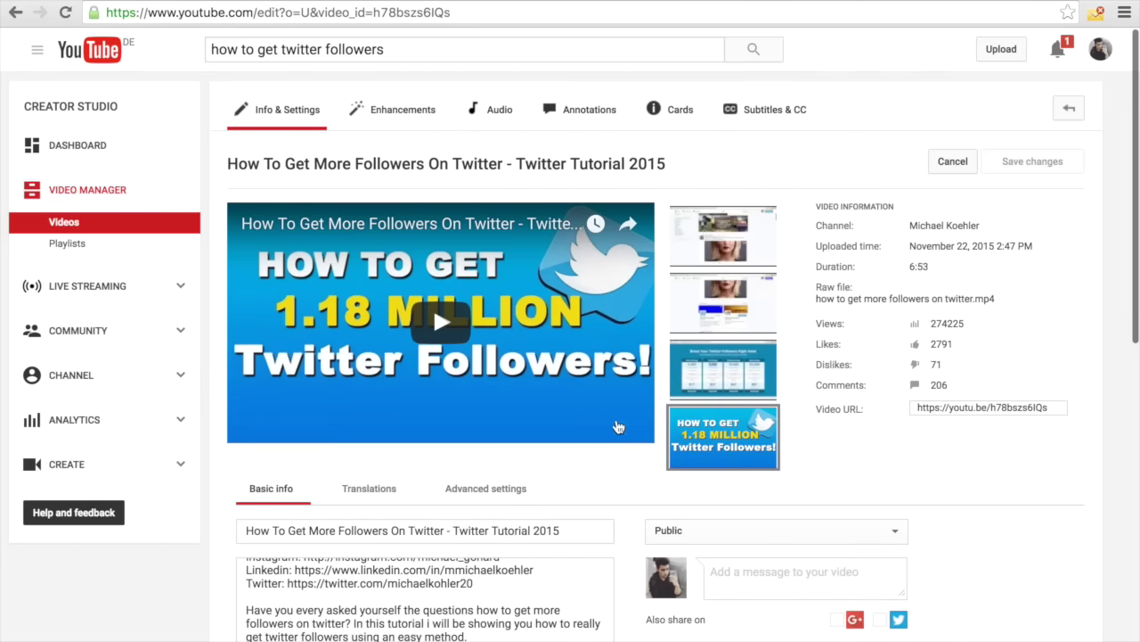
scroll(618, 427, "down", 5)
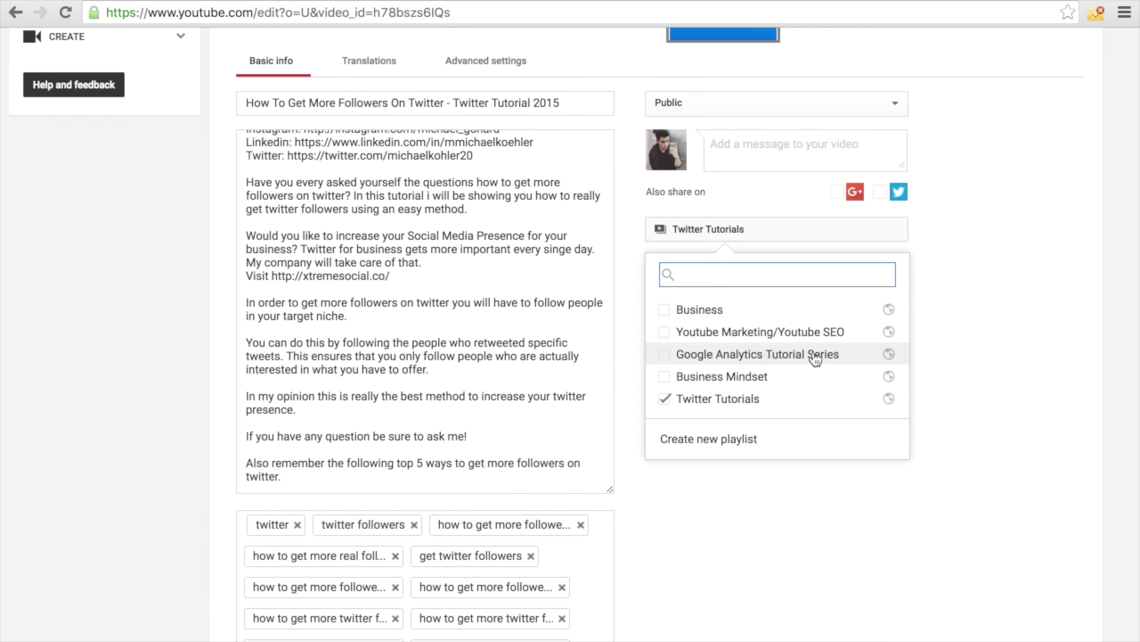
left_click(985, 298)
scroll(1045, 355, "up", 2)
scroll(1045, 354, "up", 3)
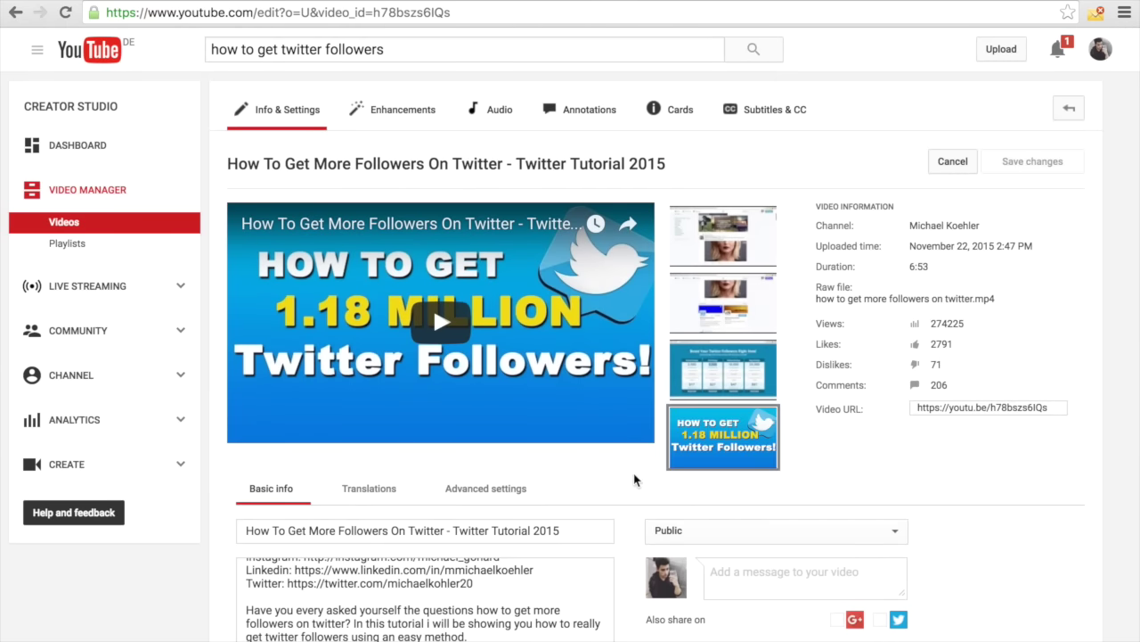
Step: Copy the video title "How To Get More Followers On Twitter - Twitter Tutorial 2015" and paste it into the browser's address bar
scroll(634, 479, "down", 1)
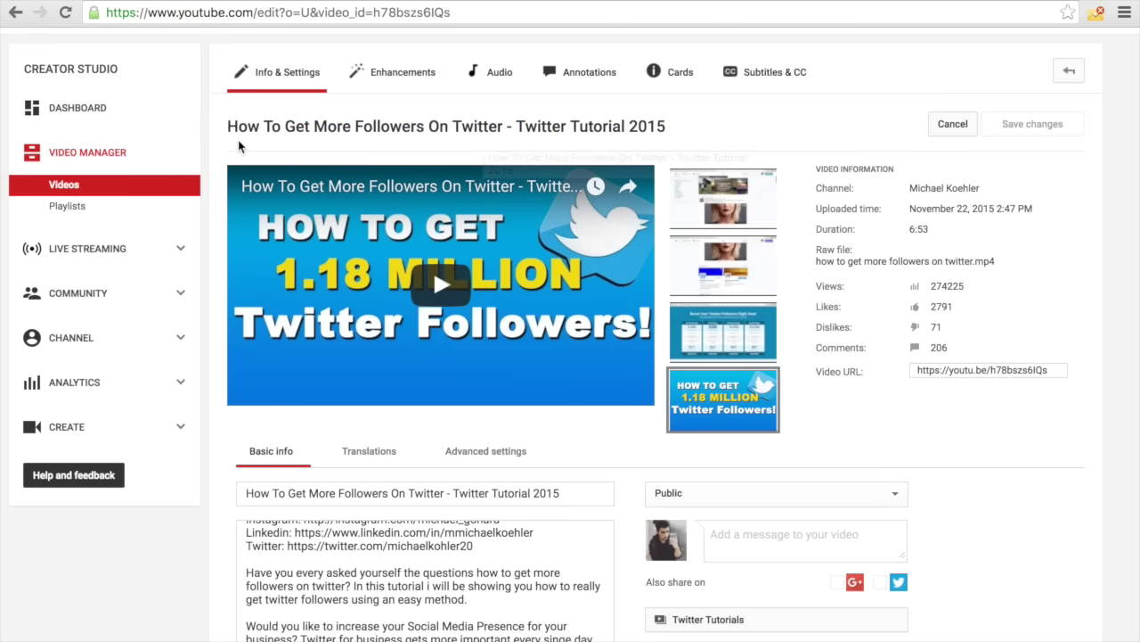
left_click_drag(215, 128, 715, 124)
key("ctrl+c")
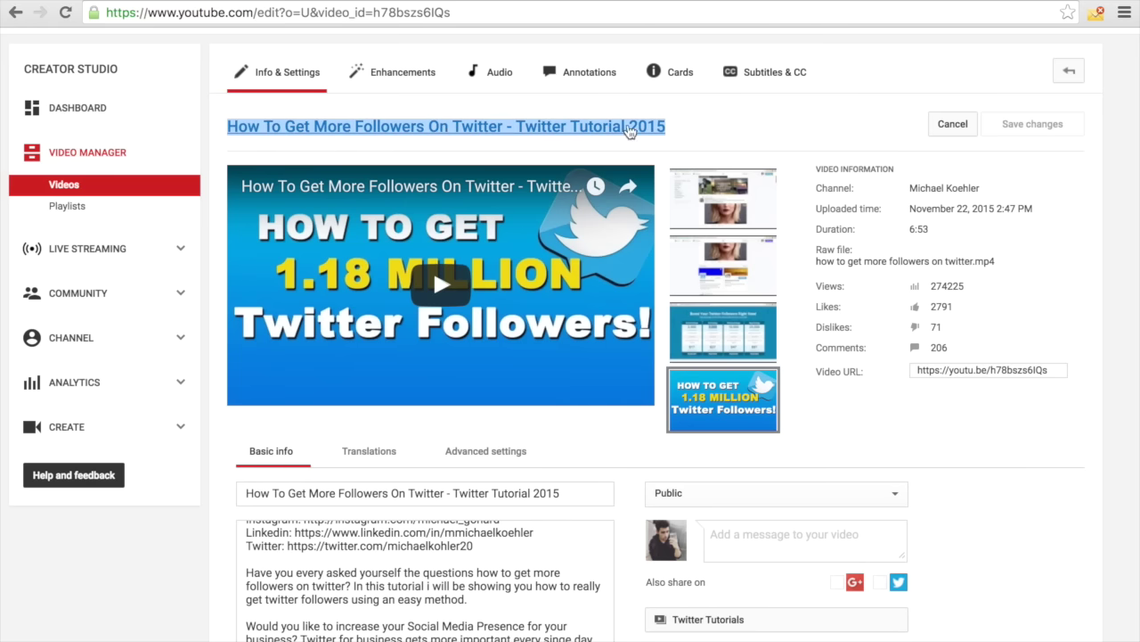
left_click(691, 124)
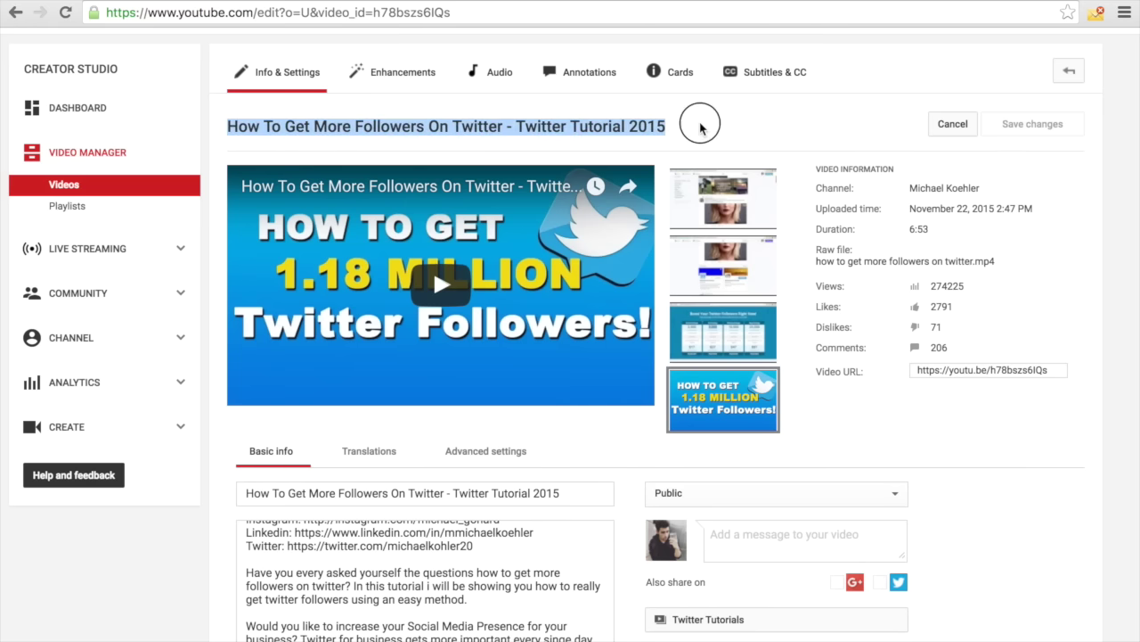
left_click(441, 14)
key("ctrl+v")
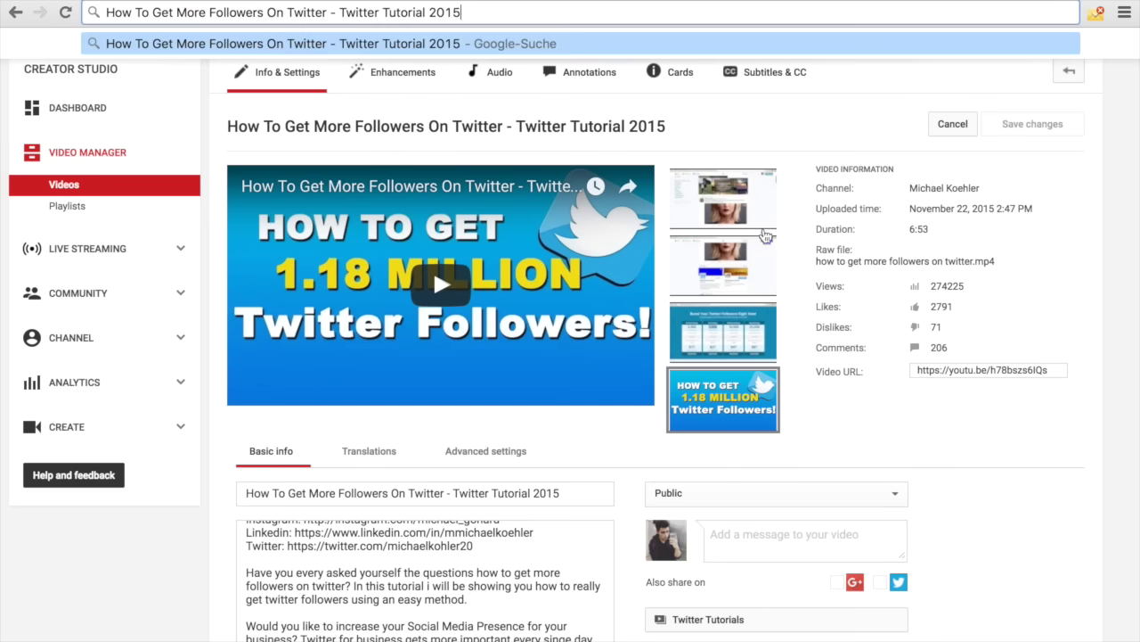
left_click(1018, 502)
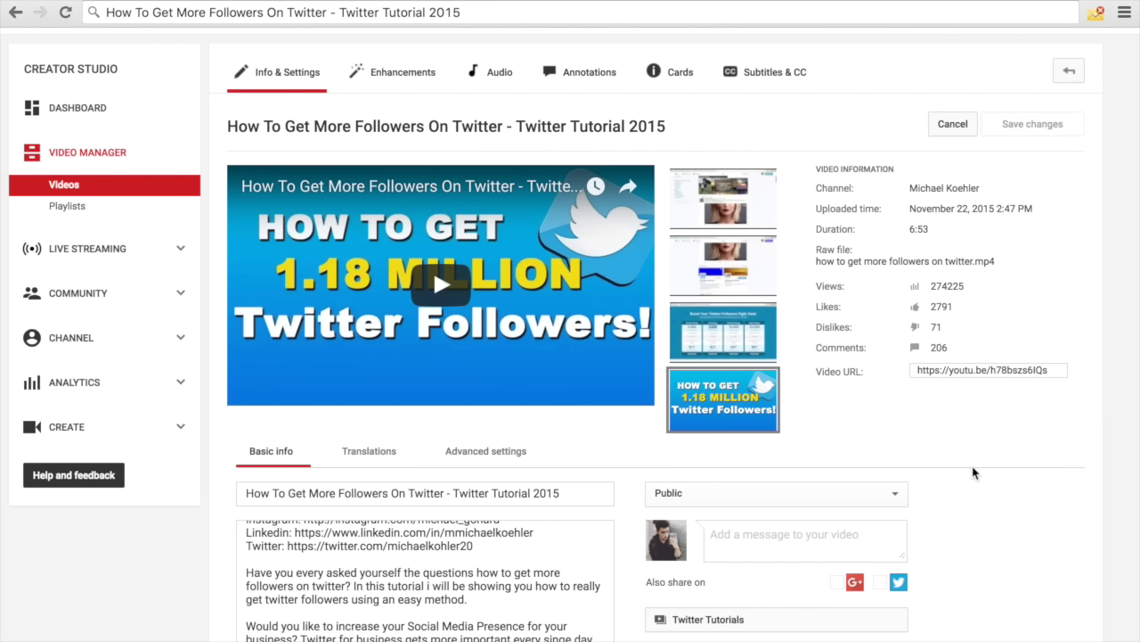
Step: Examine the video's description from the opening links through the "Create Value" and hashtag tips, along with the tags
scroll(976, 473, "down", 1)
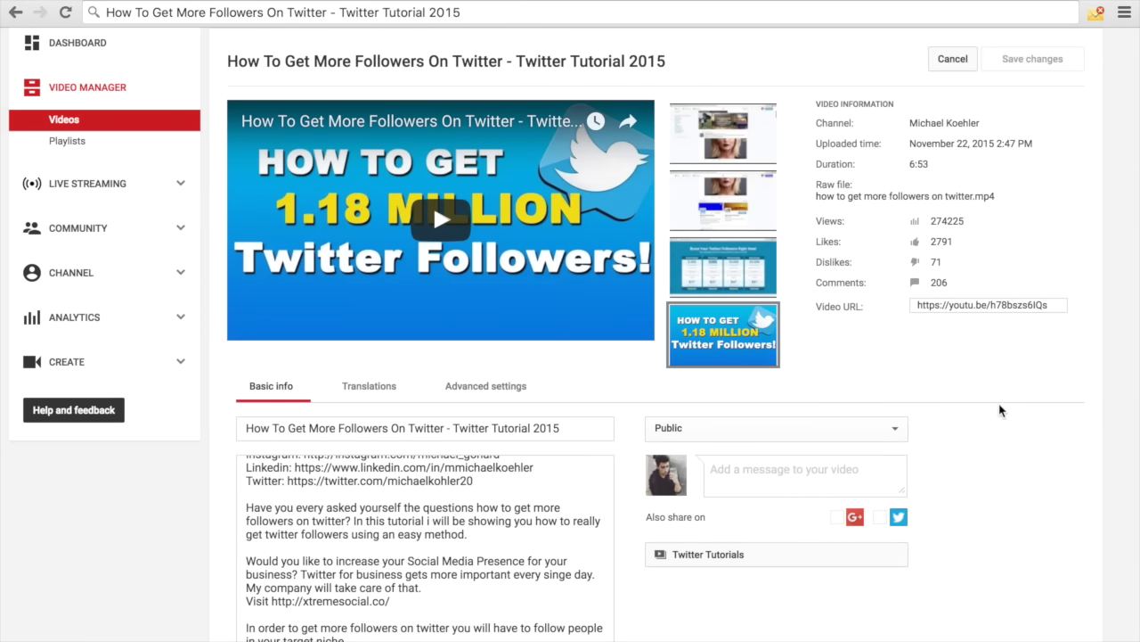
scroll(1000, 412, "down", 1)
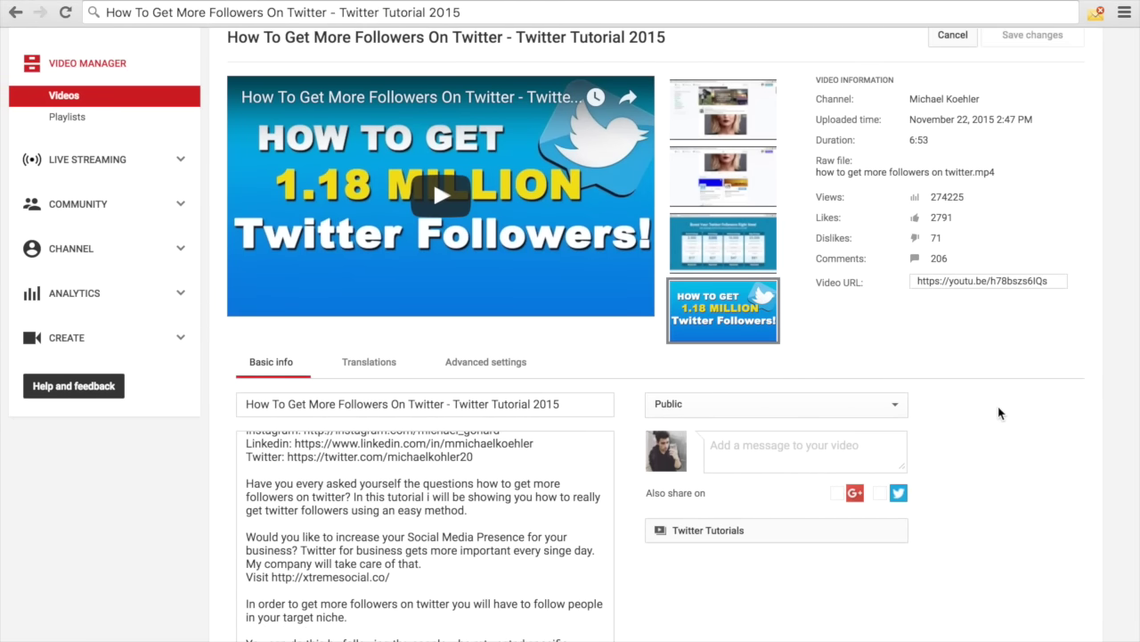
scroll(1000, 412, "down", 2)
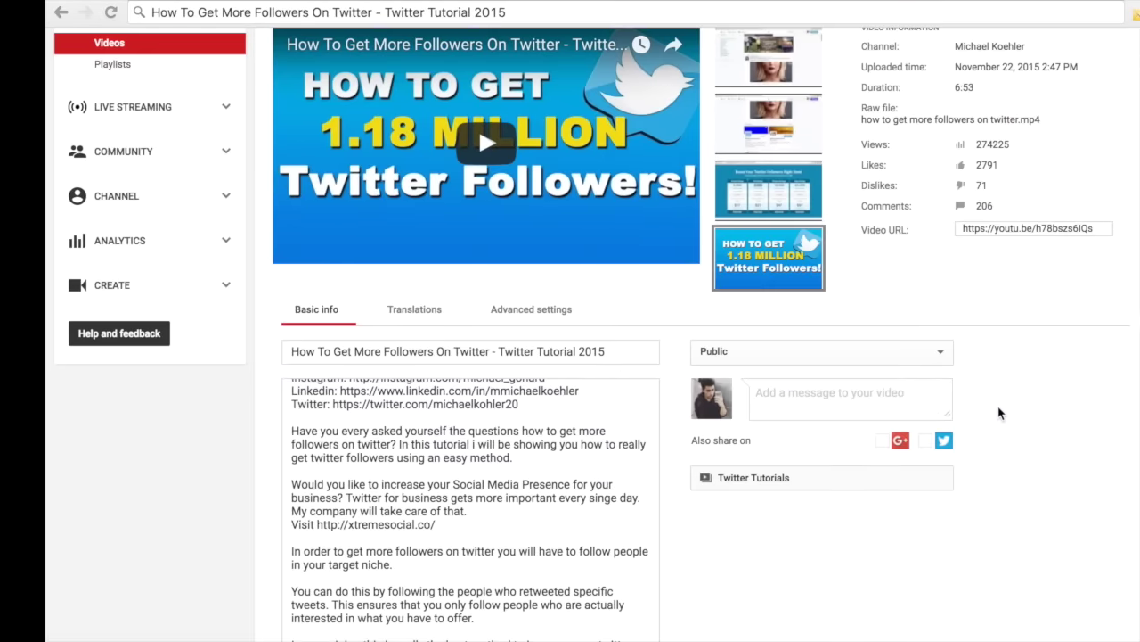
scroll(123, 494, "down", 3)
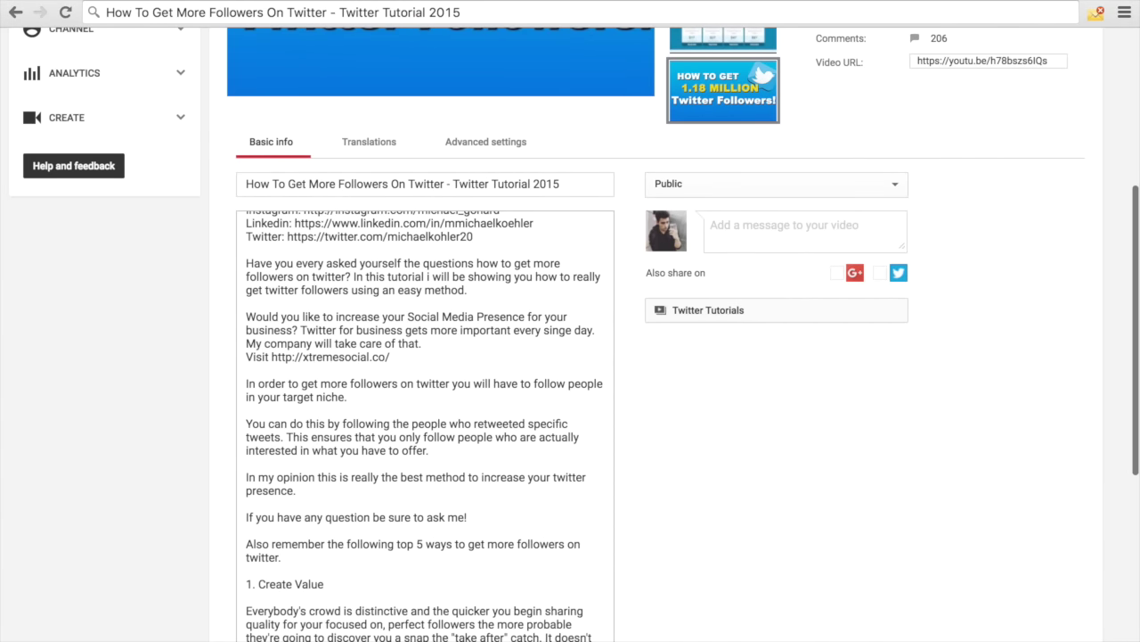
scroll(424, 436, "up", 3)
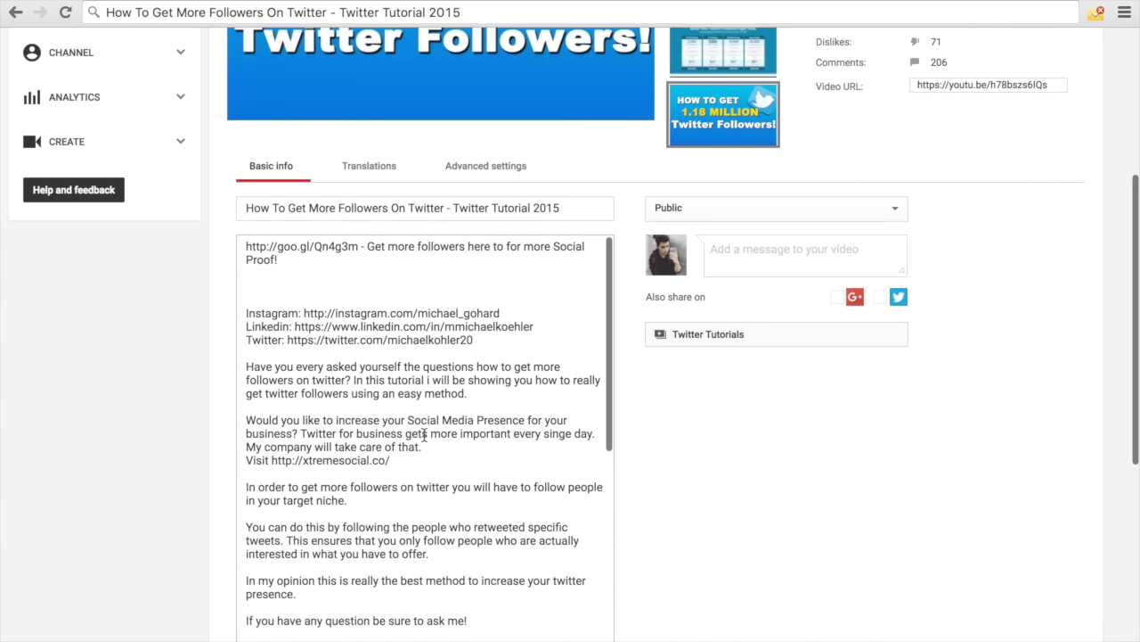
scroll(424, 435, "up", 1)
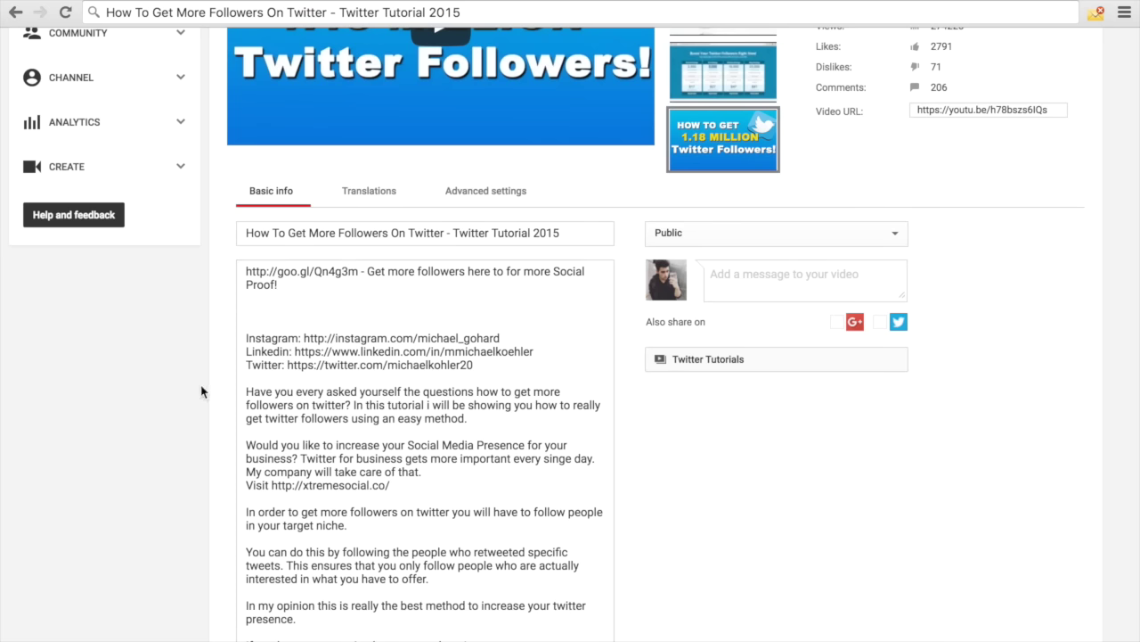
scroll(202, 391, "down", 2)
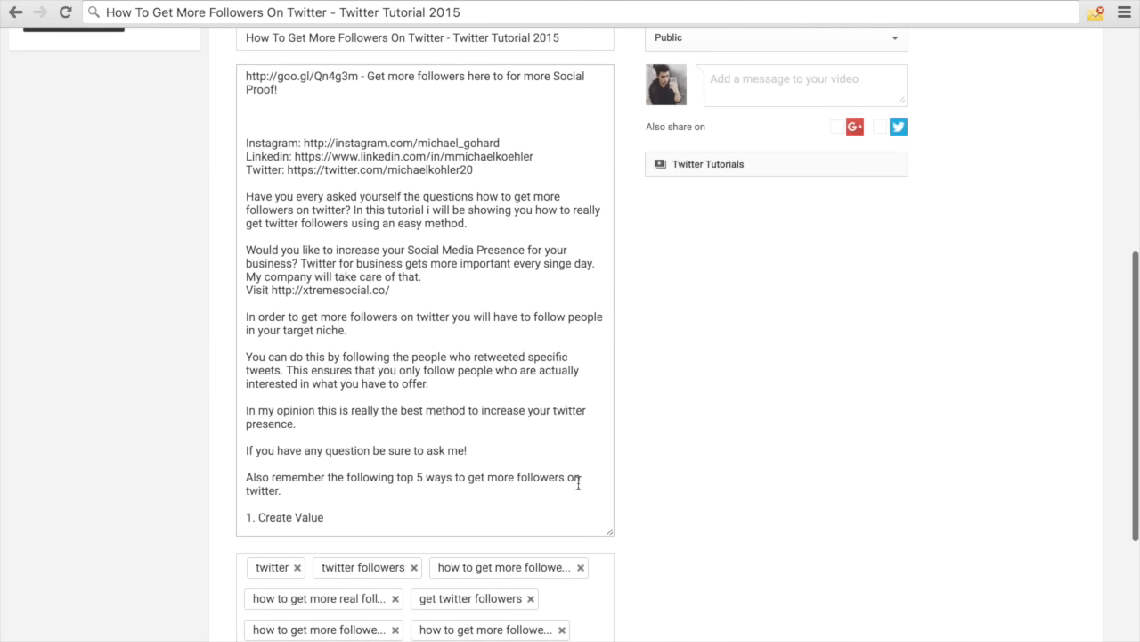
scroll(520, 418, "down", 1)
scroll(520, 418, "down", 2)
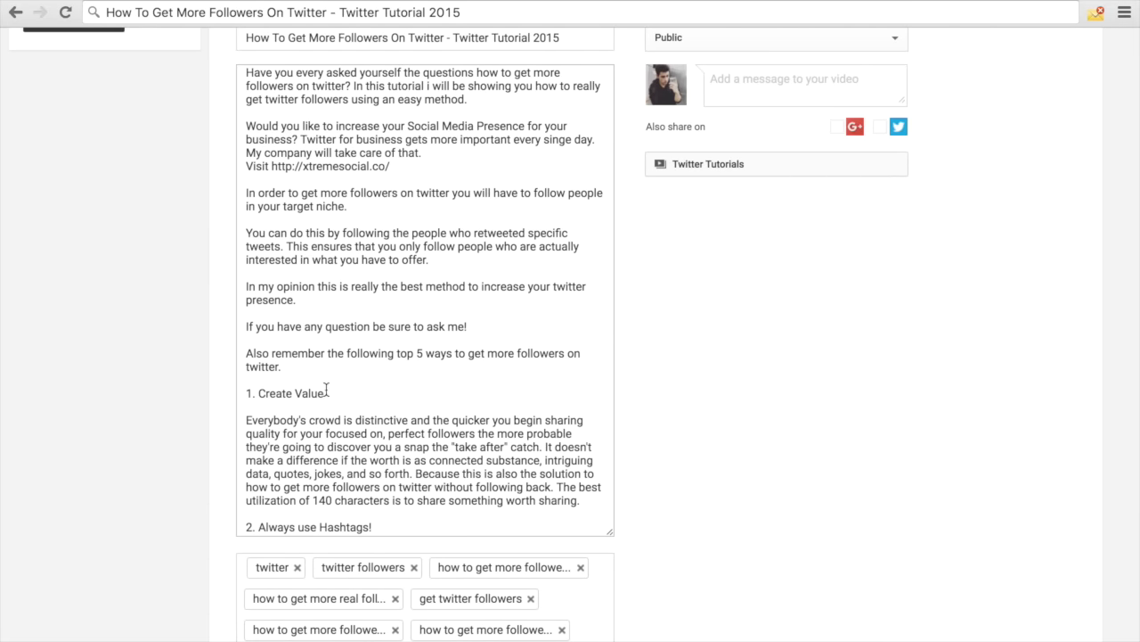
scroll(326, 390, "up", 5)
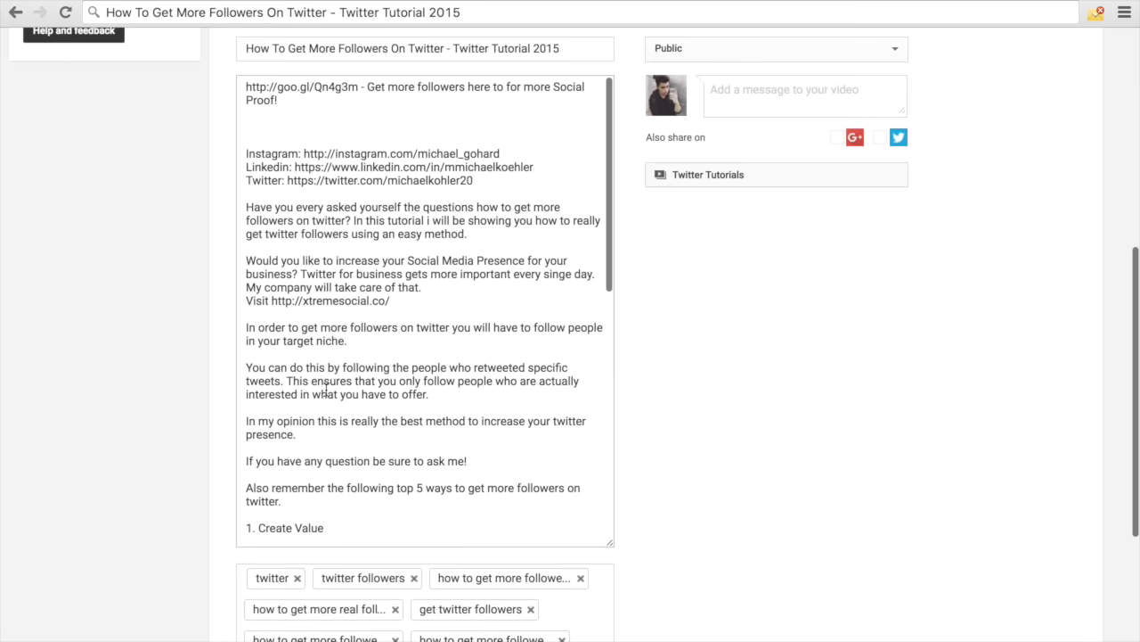
scroll(184, 366, "up", 1)
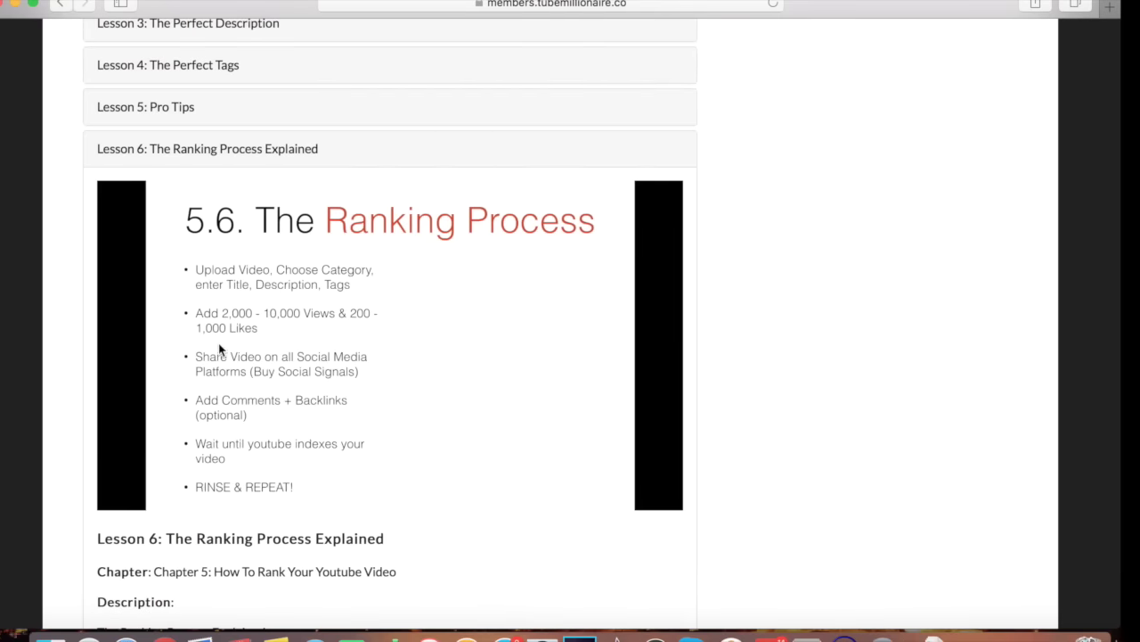
Step: Switch to the Tube Millionaire Members Area and look over the course chapters and the lessons of Chapter 5
scroll(397, 313, "up", 2)
scroll(397, 313, "up", 12)
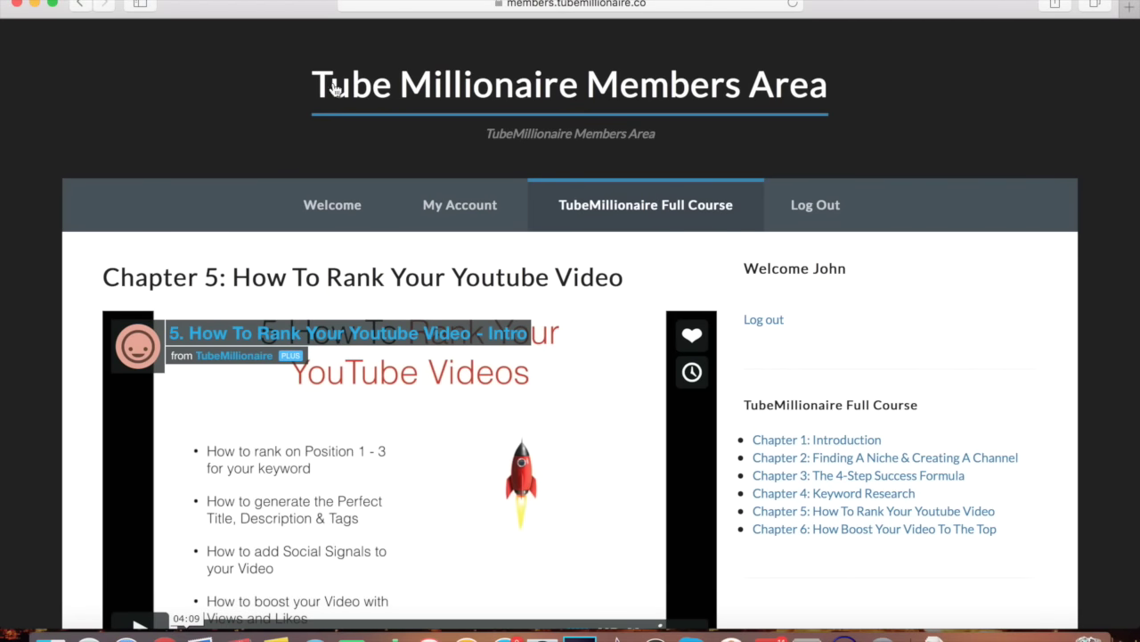
scroll(223, 249, "down", 5)
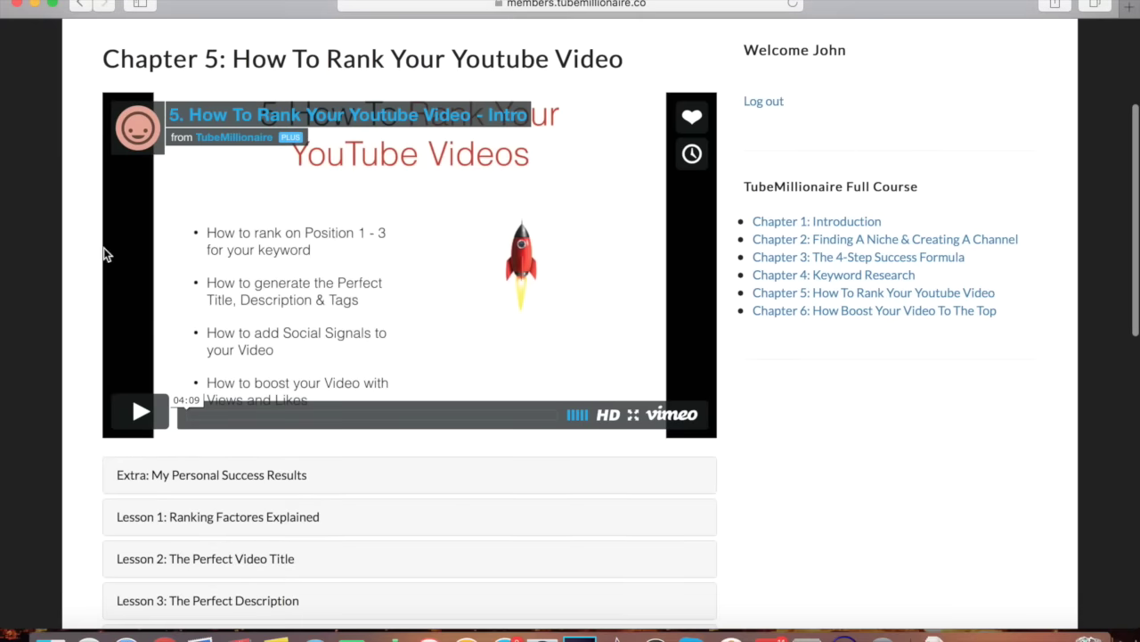
scroll(106, 249, "up", 1)
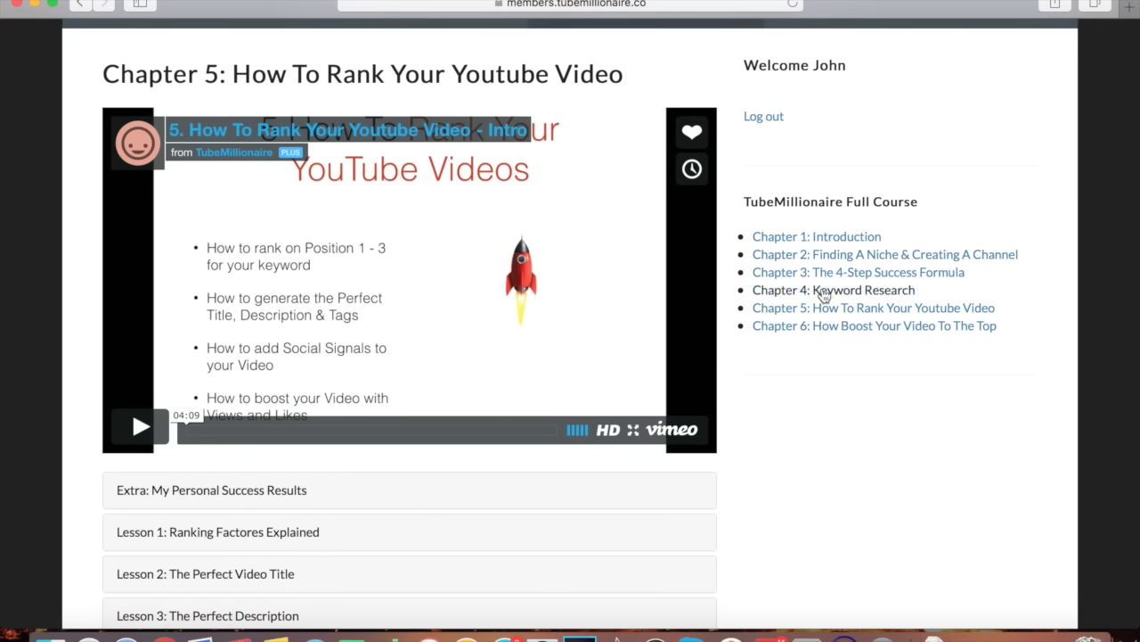
scroll(825, 294, "down", 3)
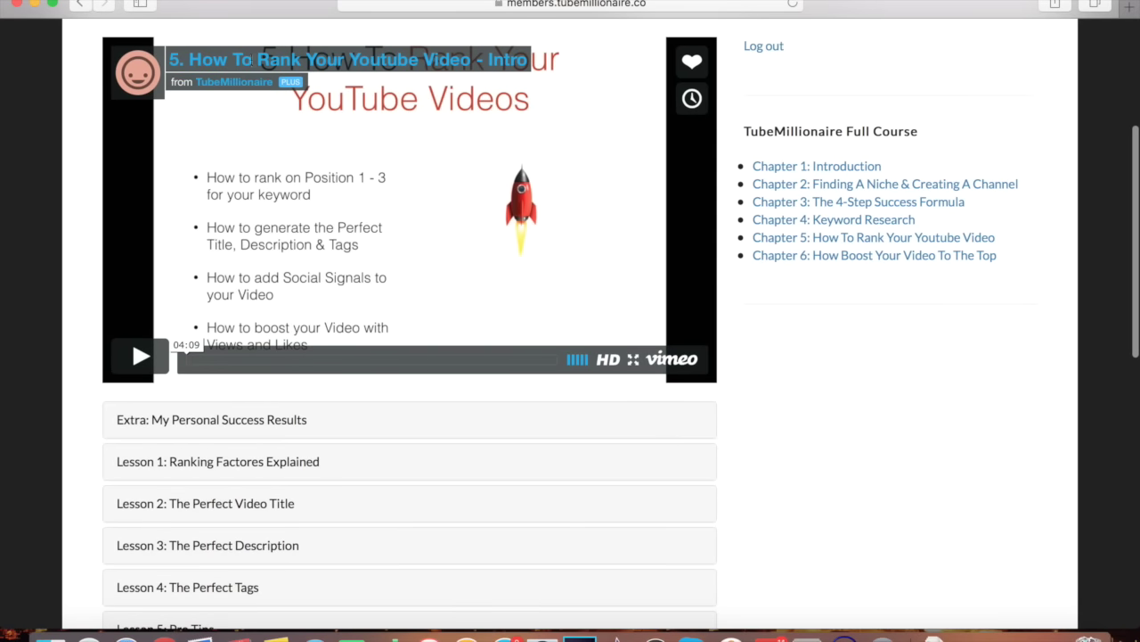
scroll(223, 256, "down", 8)
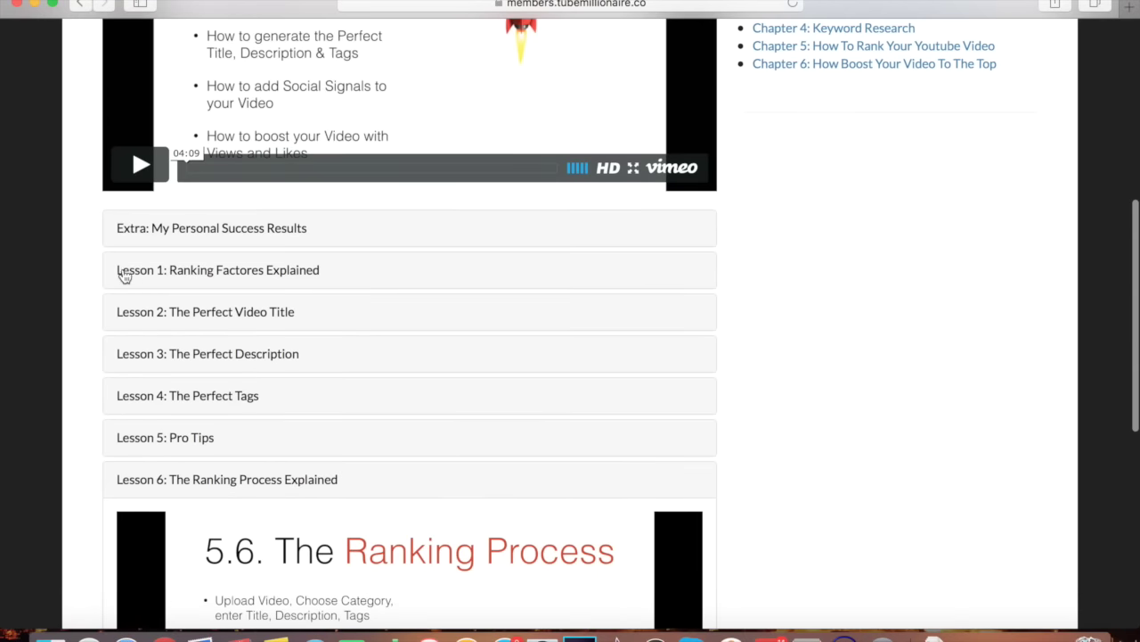
Step: Expand "Lesson 2: The Perfect Video Title" and view its video, description and the remaining lessons
left_click(217, 316)
scroll(150, 326, "down", 2)
scroll(150, 325, "down", 4)
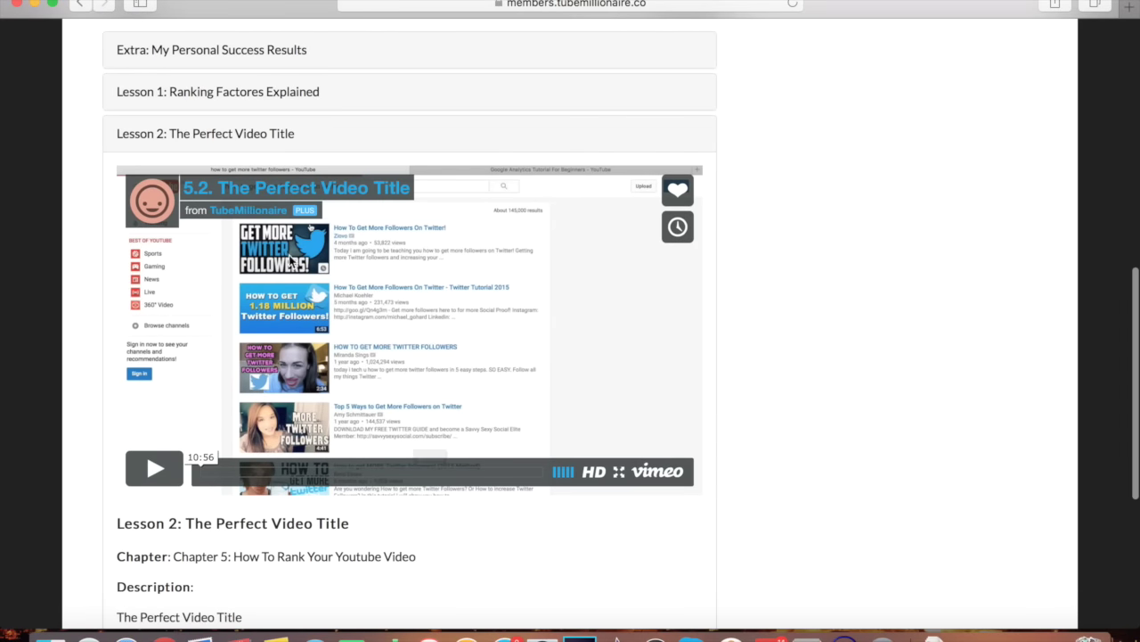
scroll(384, 311, "down", 5)
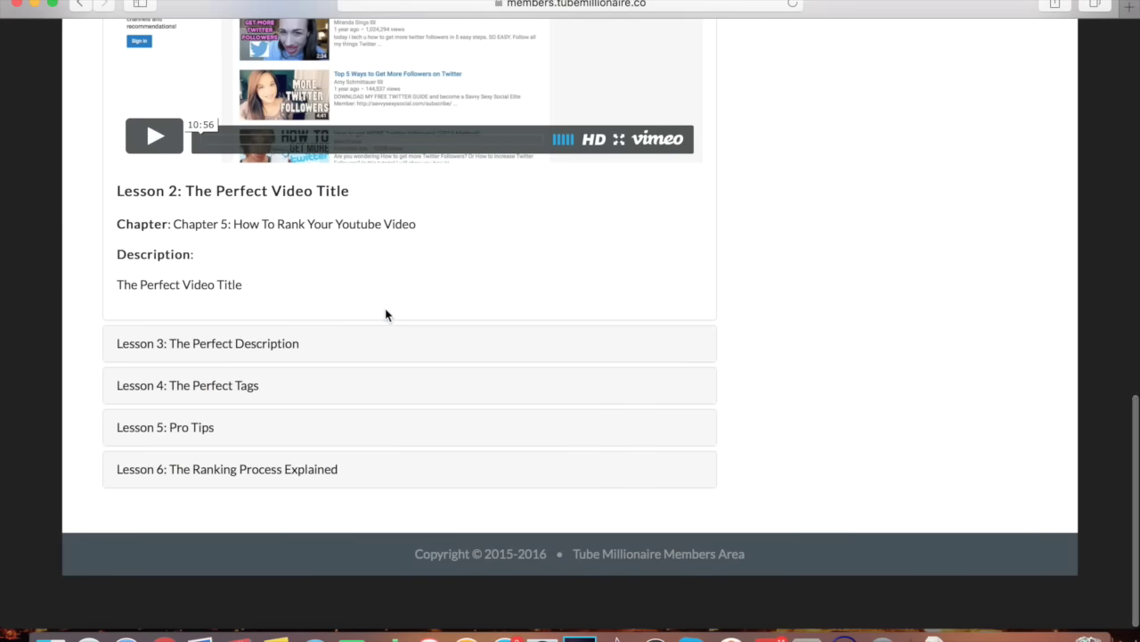
Step: Expand "Lesson 3: The Perfect Description" and view its video, description and the remaining lessons
left_click(277, 347)
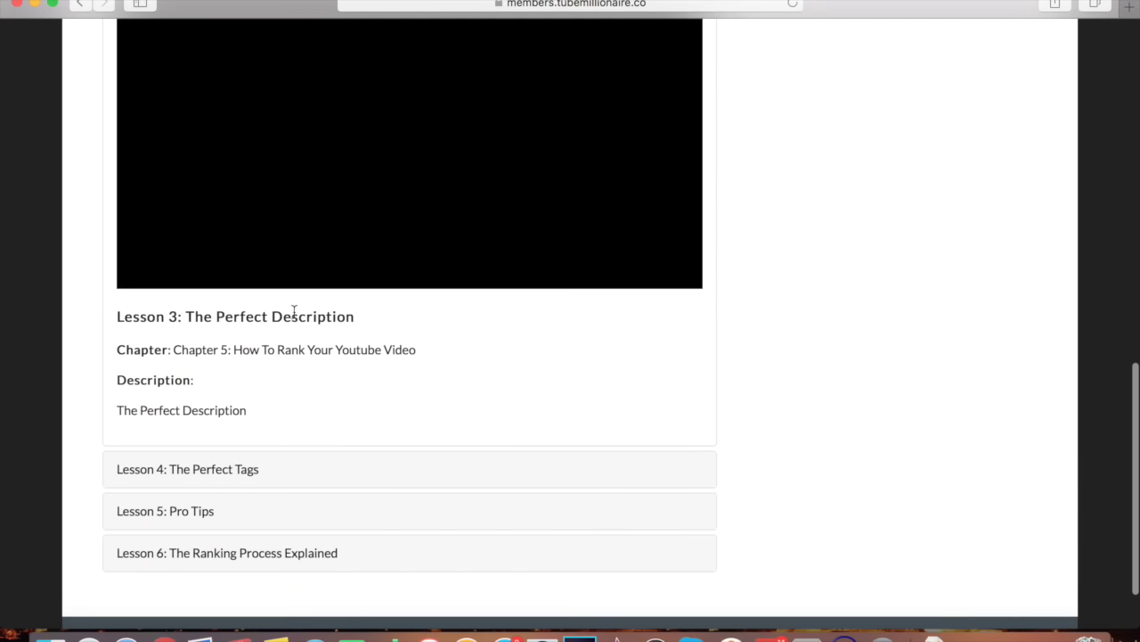
scroll(267, 286, "down", 2)
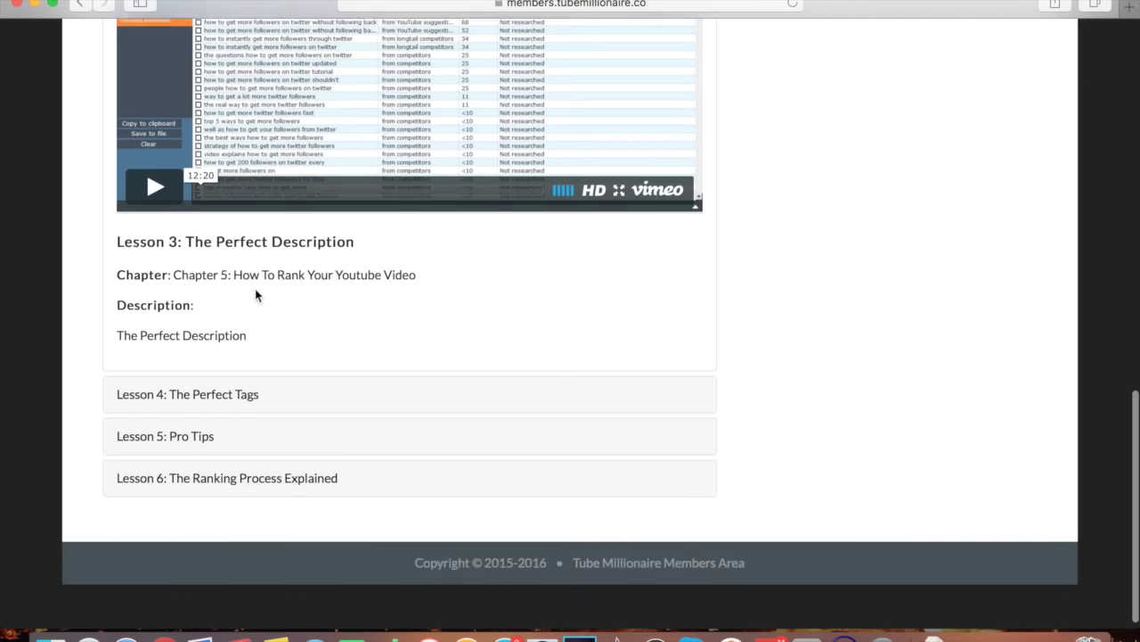
scroll(254, 294, "up", 4)
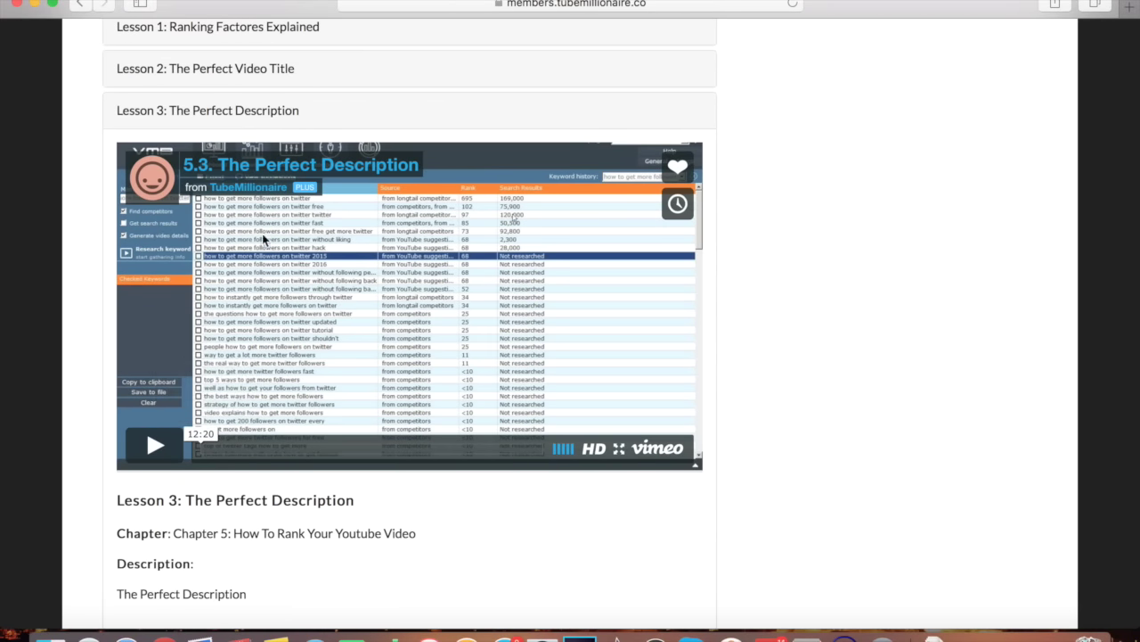
scroll(317, 308, "up", 1)
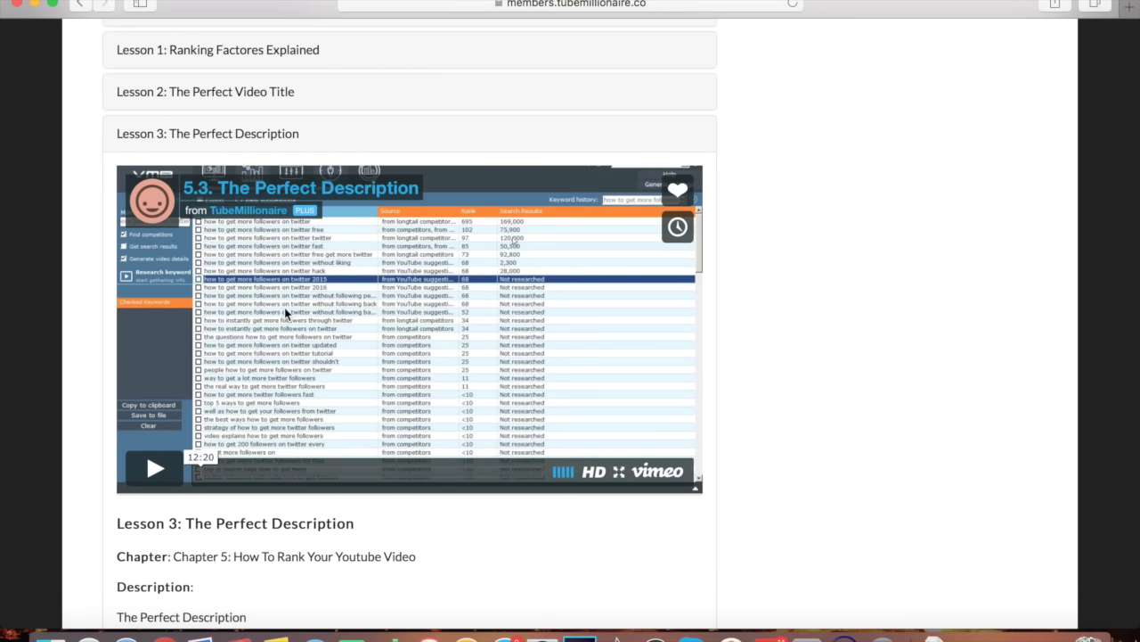
Step: Look over the Chapter 5 intro video, the course chapter list and the lesson list of Chapter 5
scroll(289, 312, "up", 10)
scroll(297, 321, "down", 5)
scroll(301, 319, "down", 3)
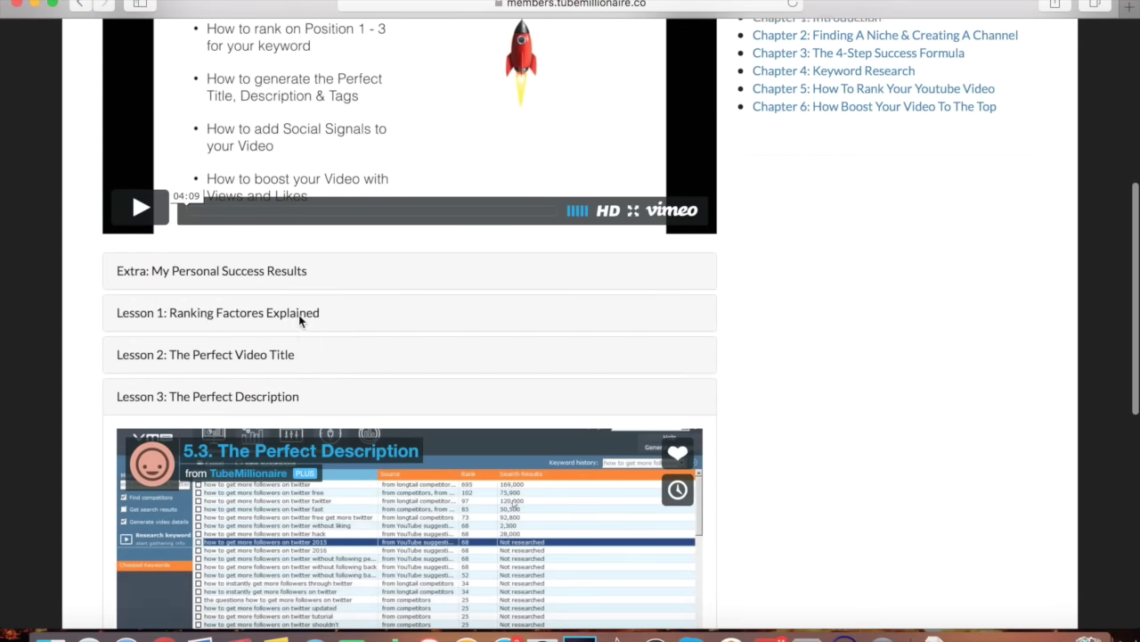
scroll(301, 320, "up", 4)
scroll(301, 322, "up", 2)
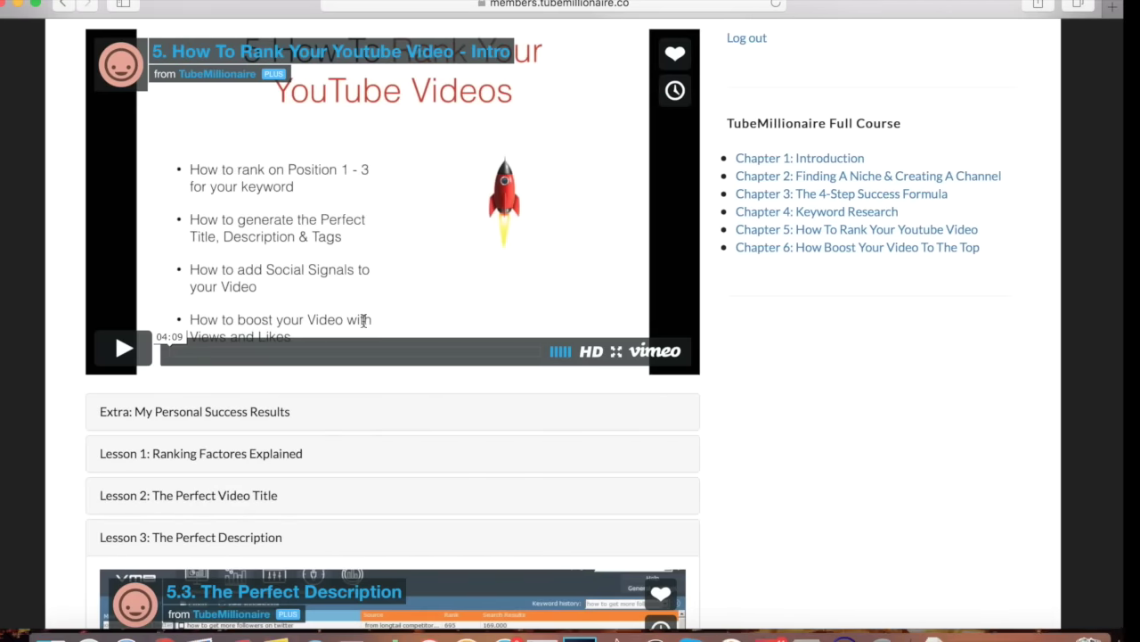
scroll(481, 325, "down", 5)
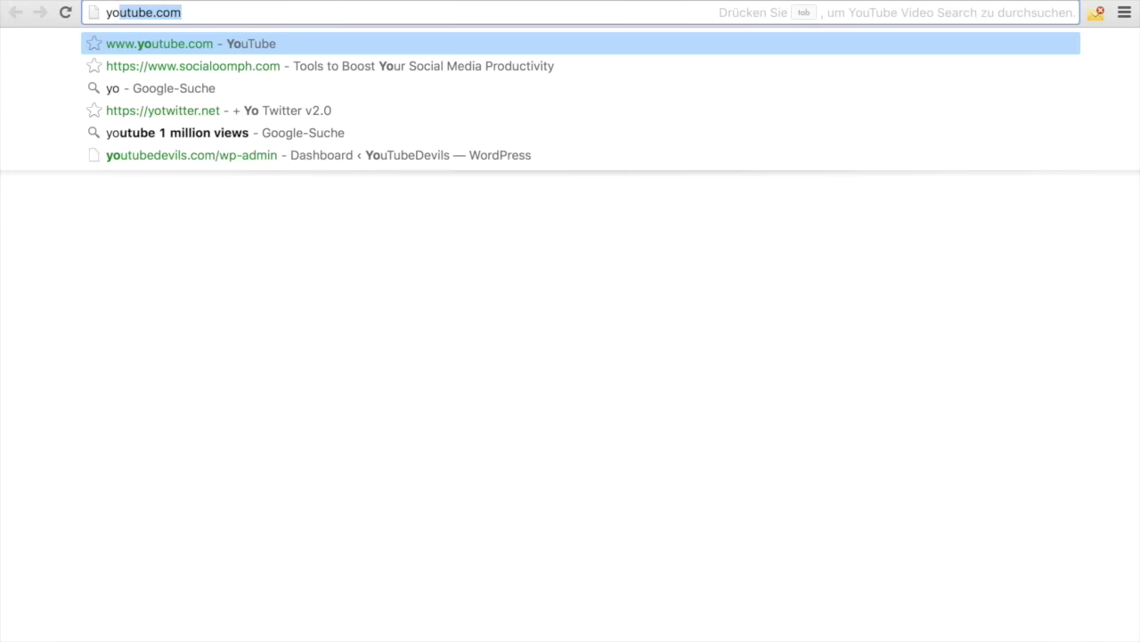
Step: Switch to the other browser, open youtube.com and search for "how to get more twitter followers"
key("Return")
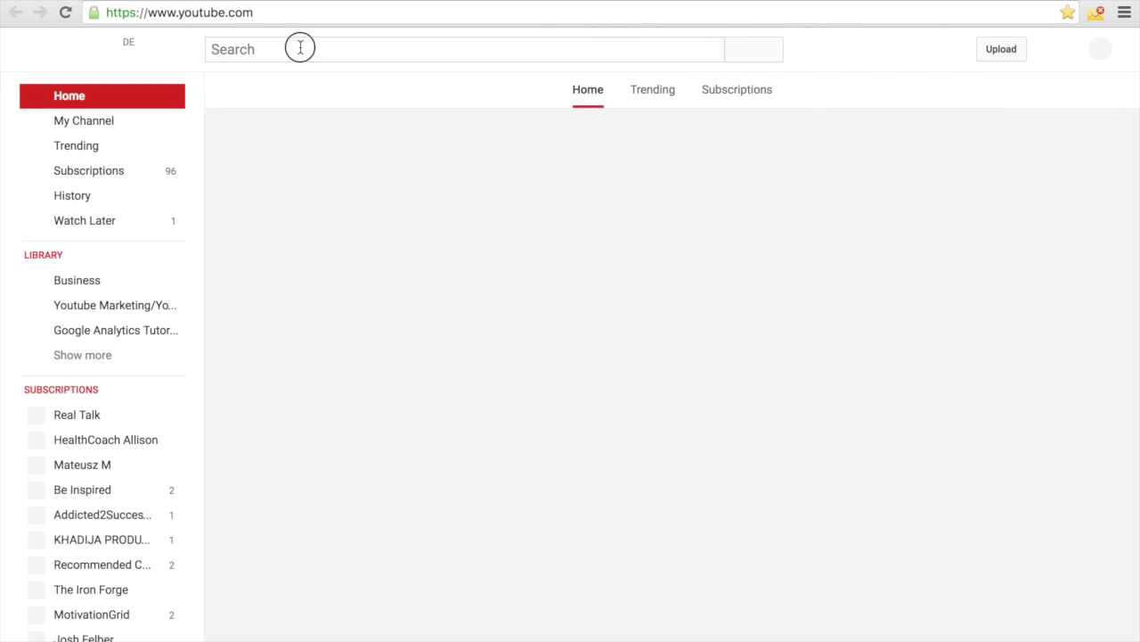
left_click(297, 45)
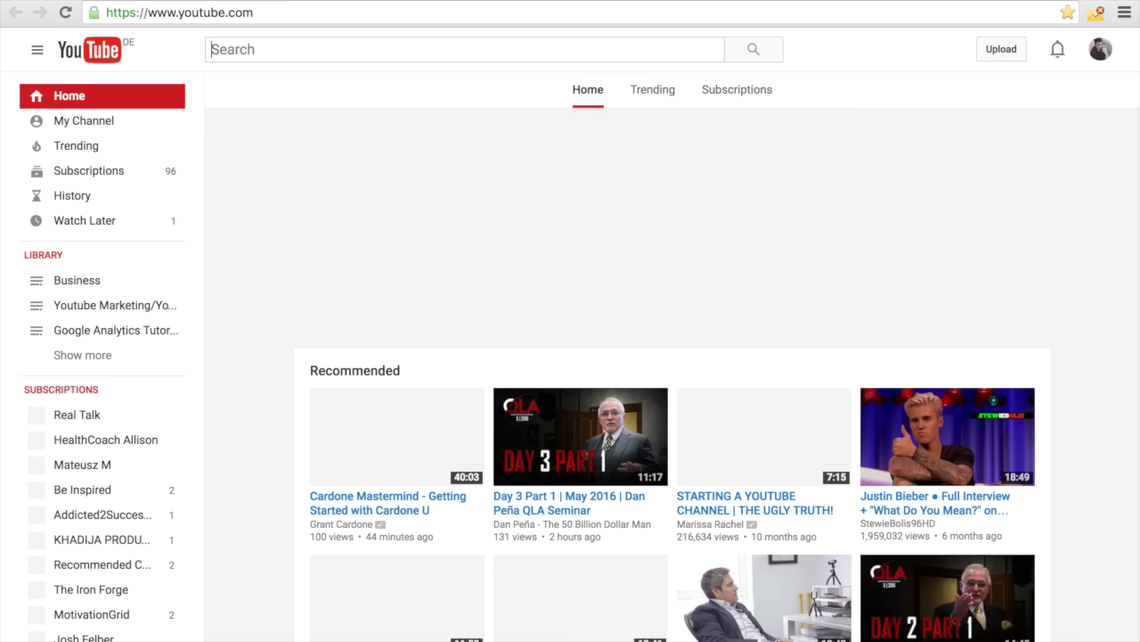
type("how to get mire tiwtter f")
key("BackSpace")
key("BackSpace")
key("BackSpace")
key("BackSpace")
key("BackSpace")
key("BackSpace")
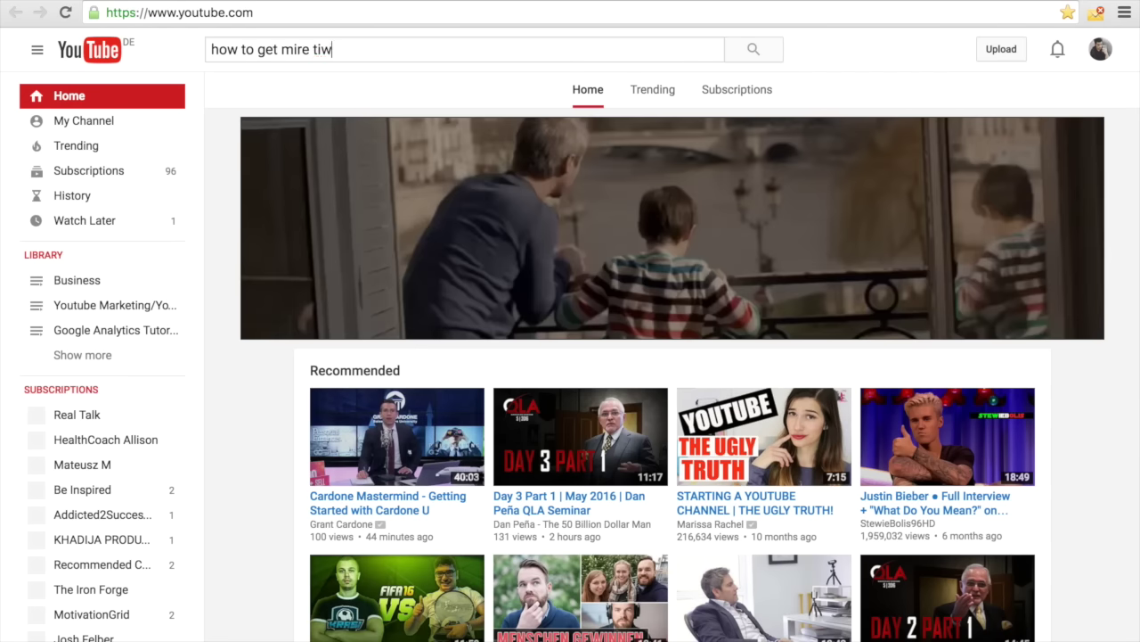
key("BackSpace")
type("witter ")
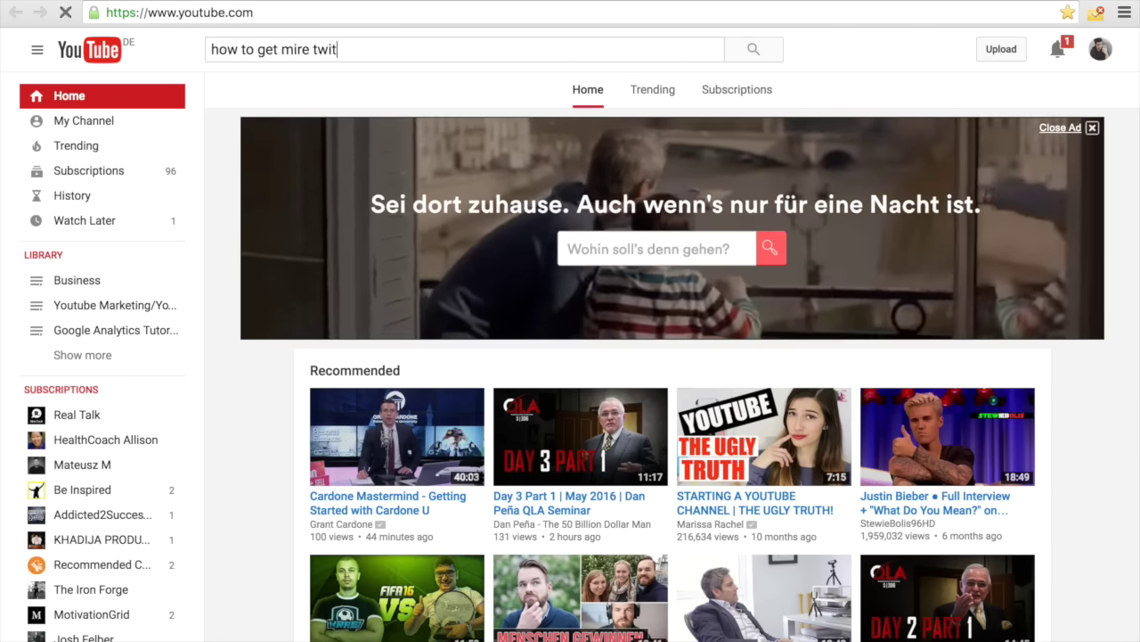
type("foll")
key("Down")
key("Return")
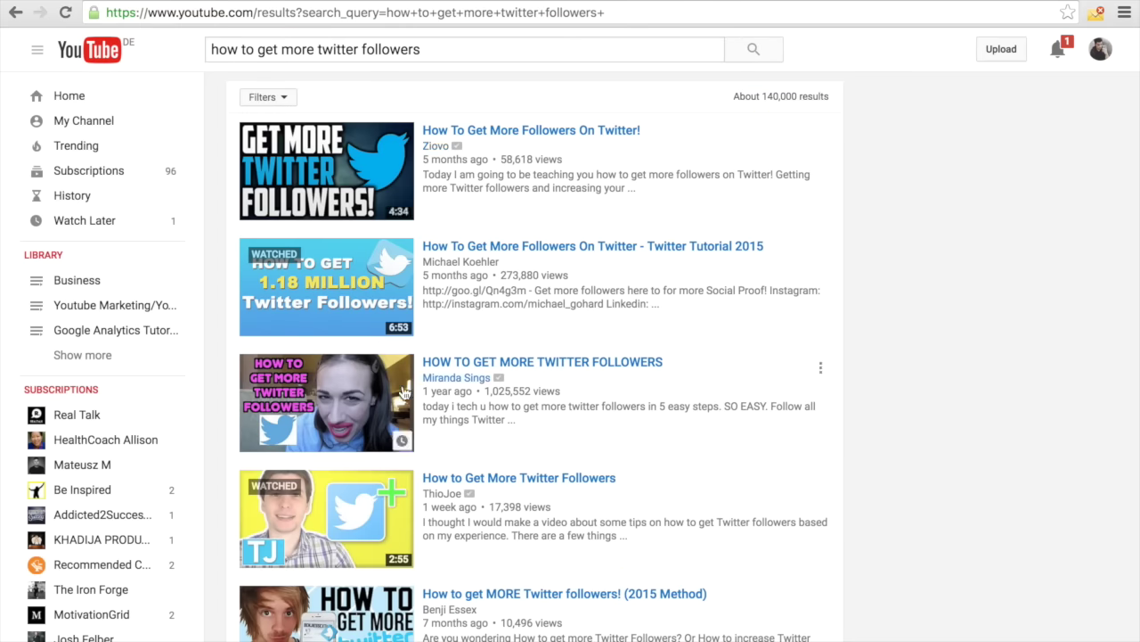
Step: Examine the titles, thumbnails and view counts of the competing videos in the Twitter followers search results
scroll(378, 403, "down", 3)
scroll(328, 238, "down", 4)
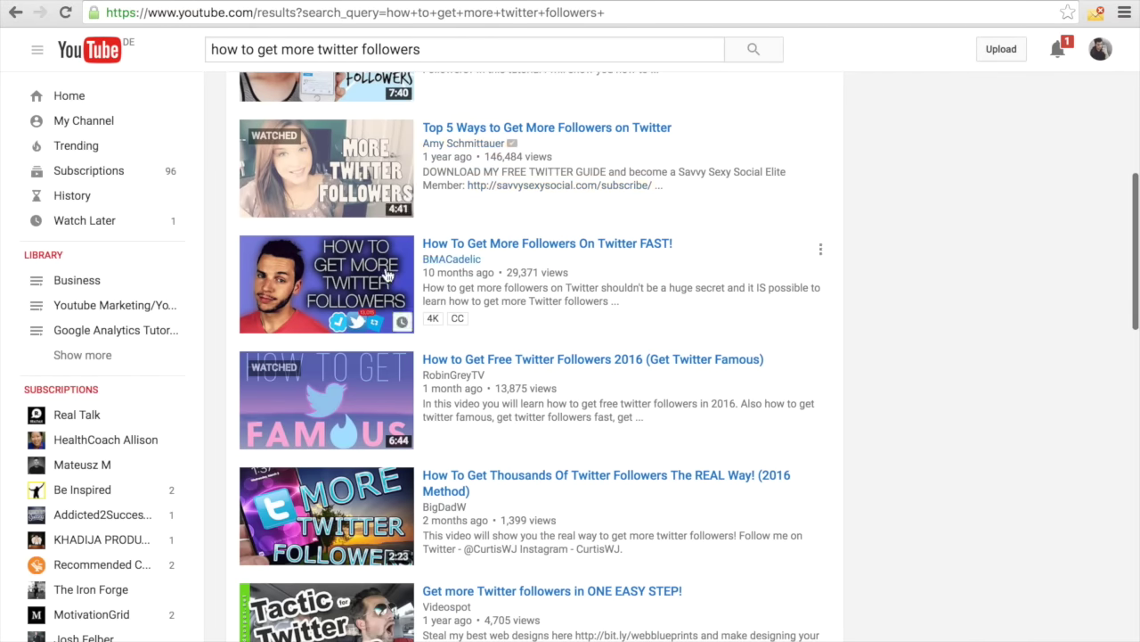
scroll(388, 276, "down", 3)
scroll(345, 323, "down", 5)
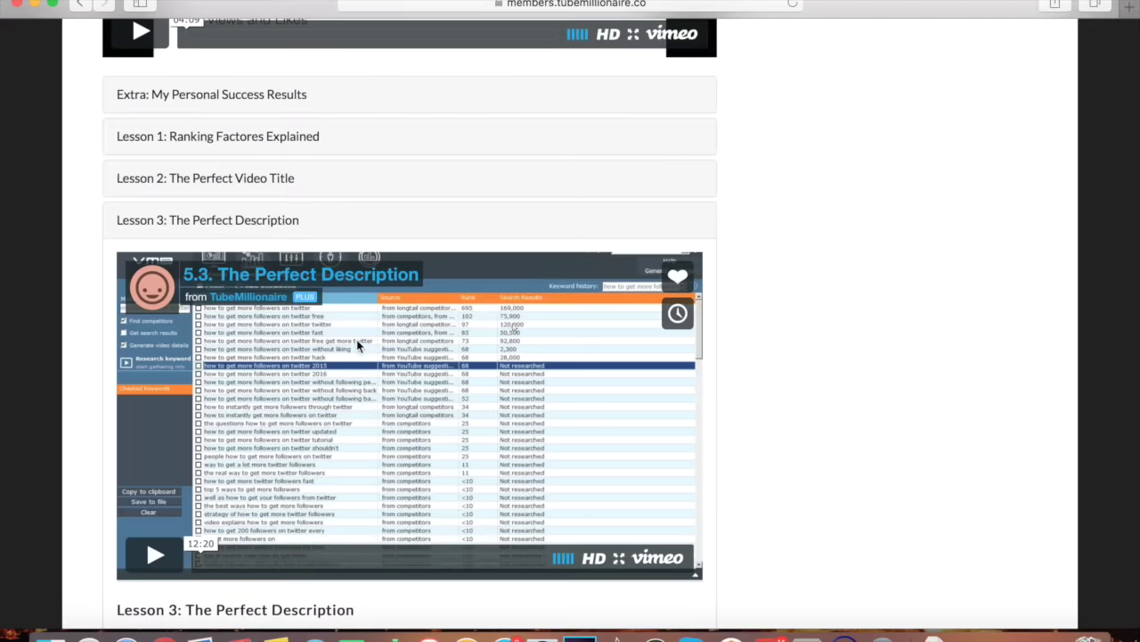
scroll(80, 365, "down", 4)
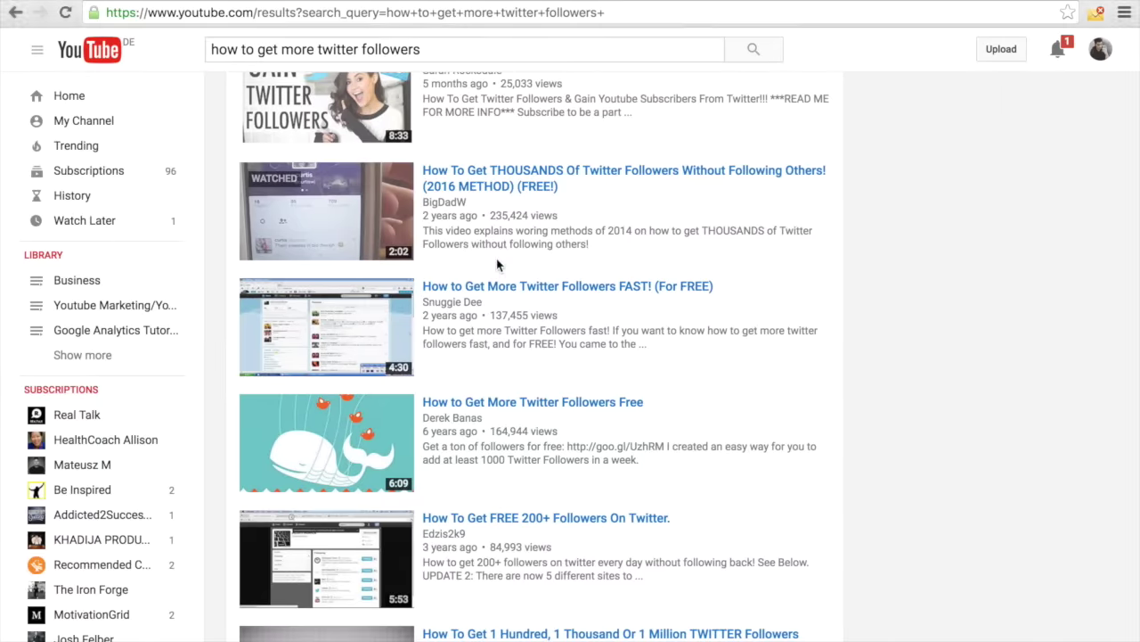
scroll(510, 338, "down", 2)
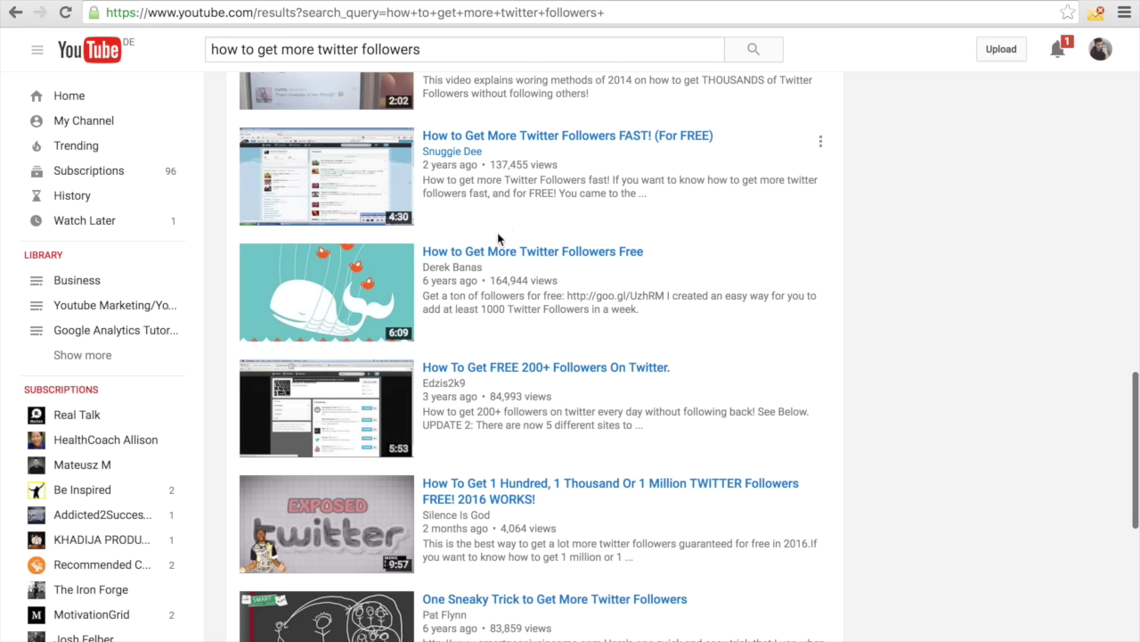
scroll(430, 328, "down", 3)
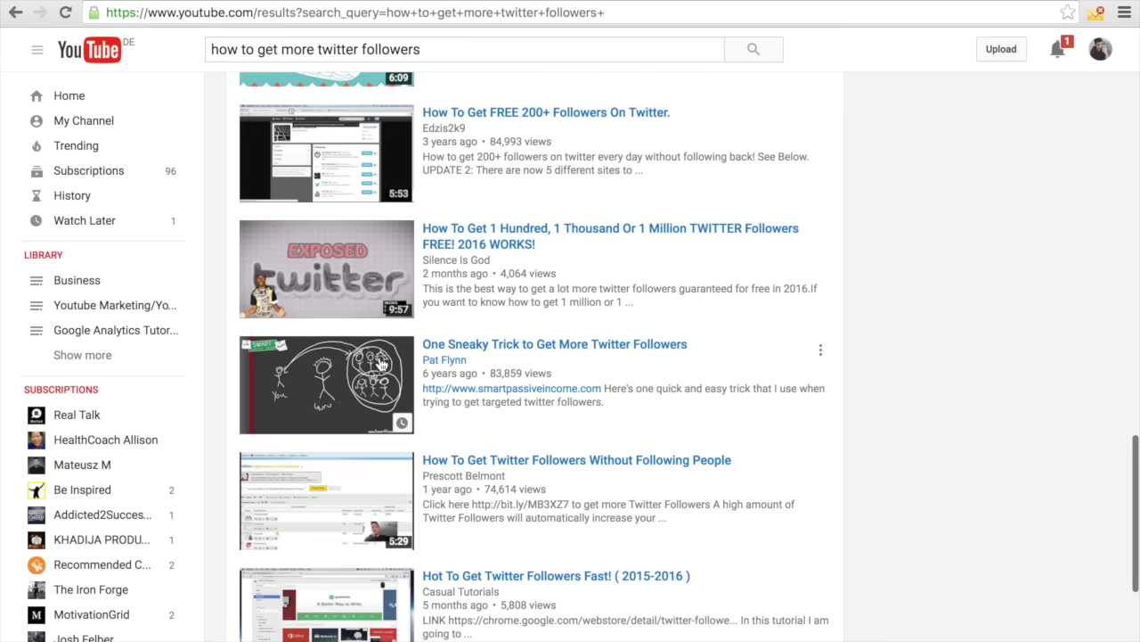
scroll(521, 410, "down", 1)
scroll(484, 392, "up", 8)
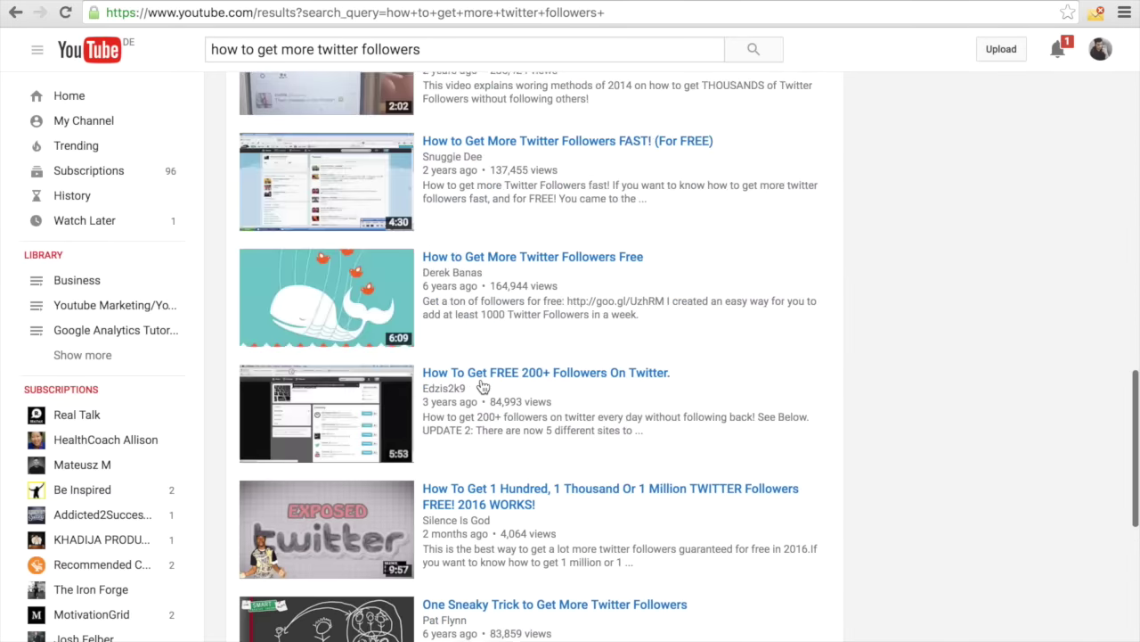
scroll(472, 392, "up", 1)
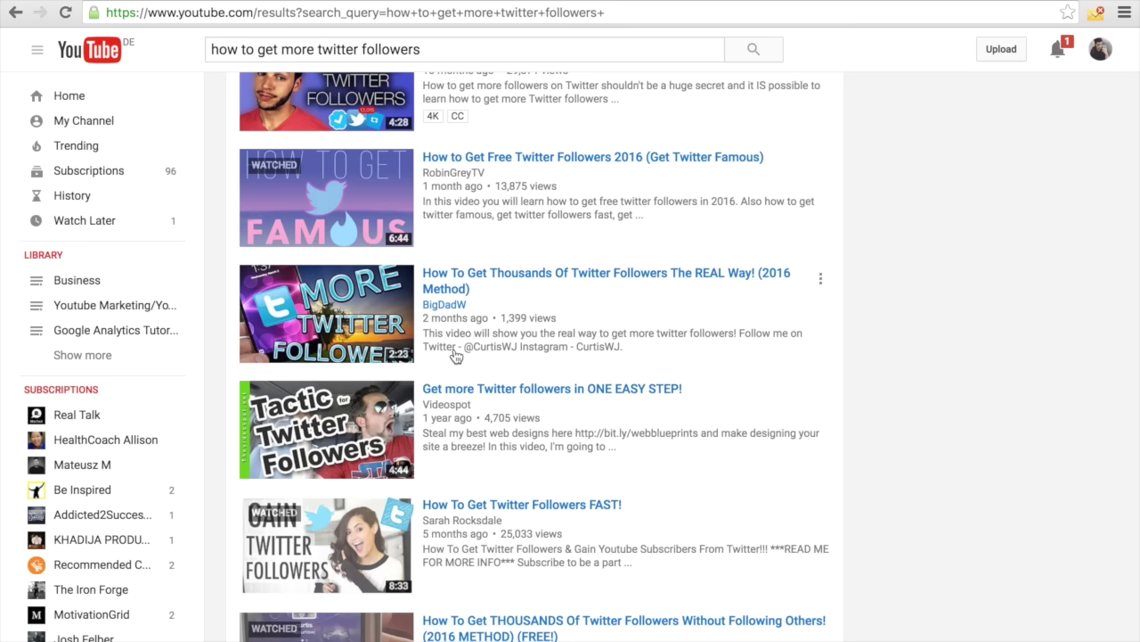
scroll(455, 355, "up", 5)
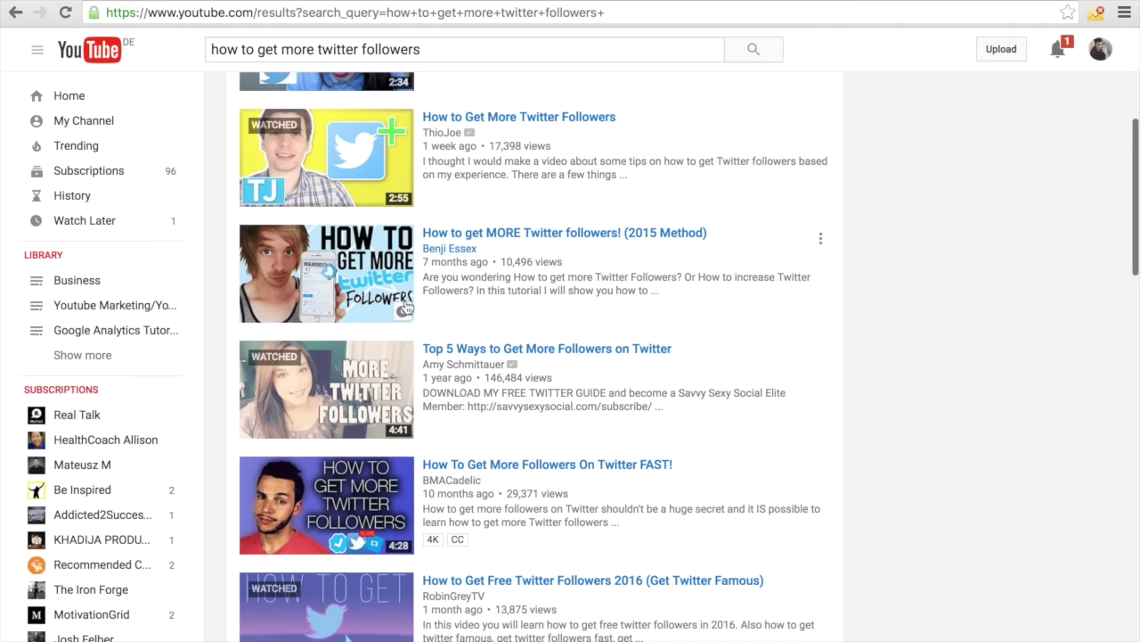
Step: Read the Twitter tutorial's description on its edit page through to the "Engage with your Followers" tip and the closing paragraph
scroll(347, 325, "up", 1)
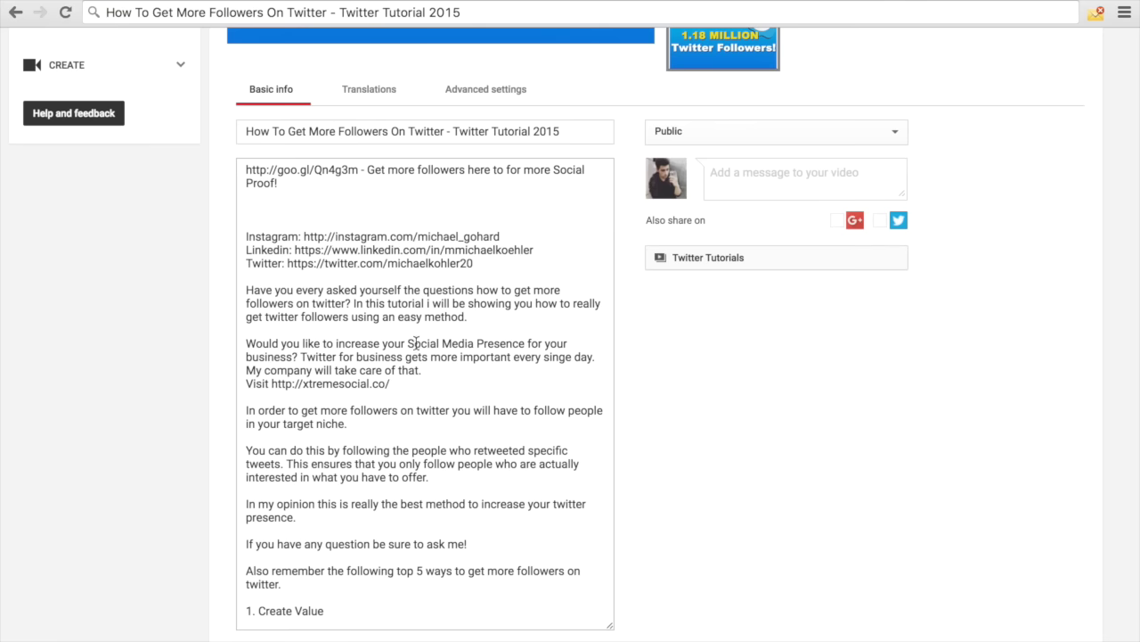
scroll(410, 383, "down", 4)
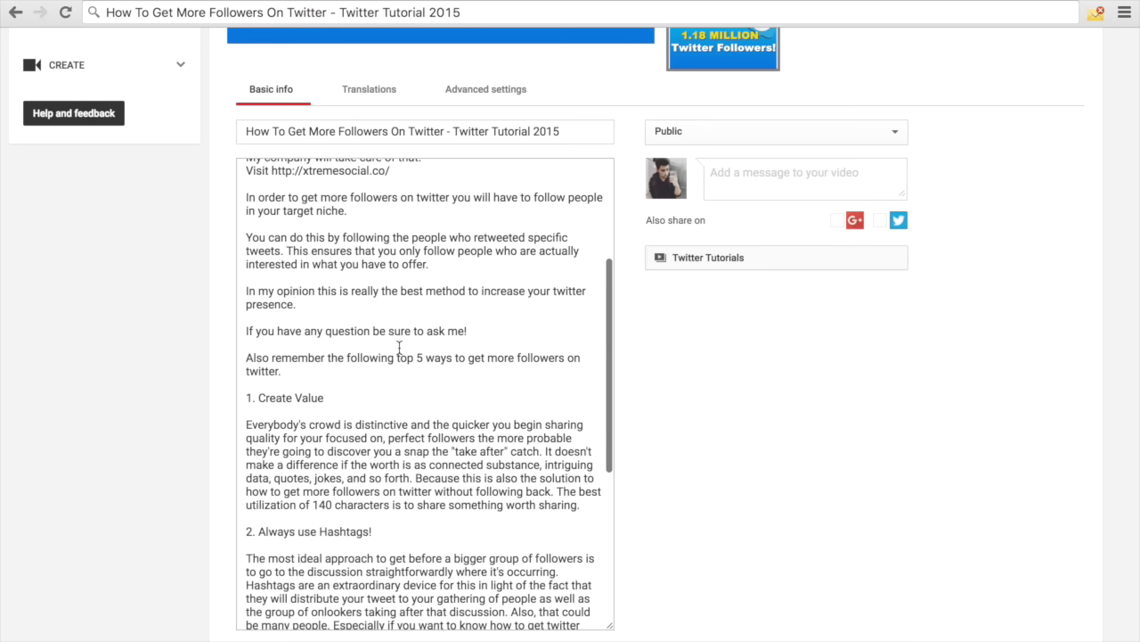
scroll(399, 348, "down", 6)
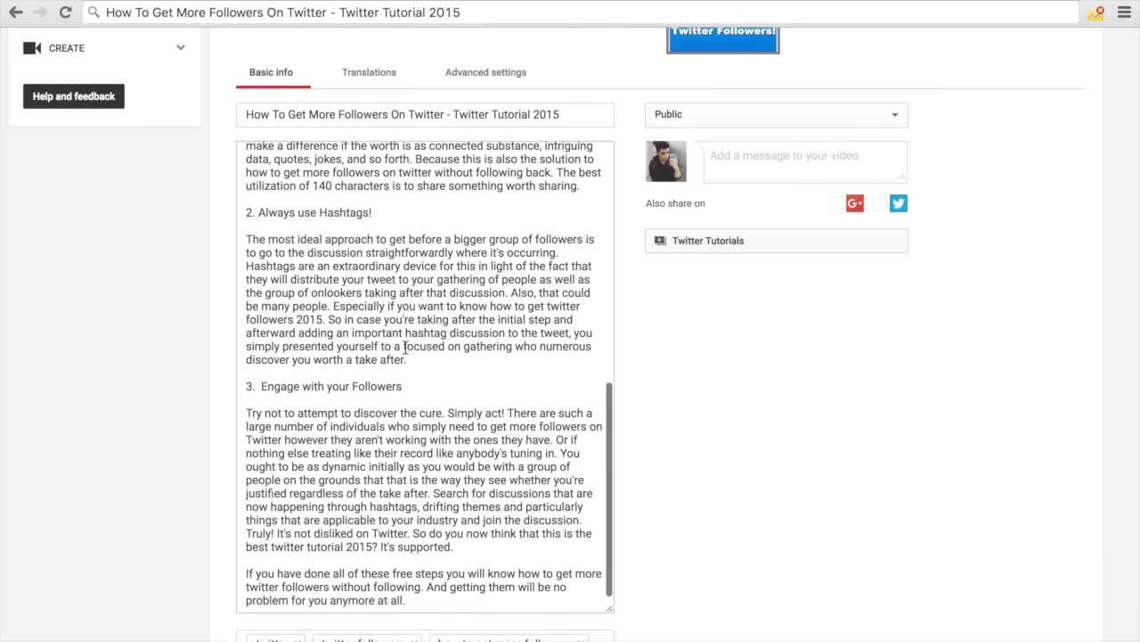
Step: Return to the YouTube search results and compare the tutorial's ranking and description snippet with those of the other videos
left_click(477, 1)
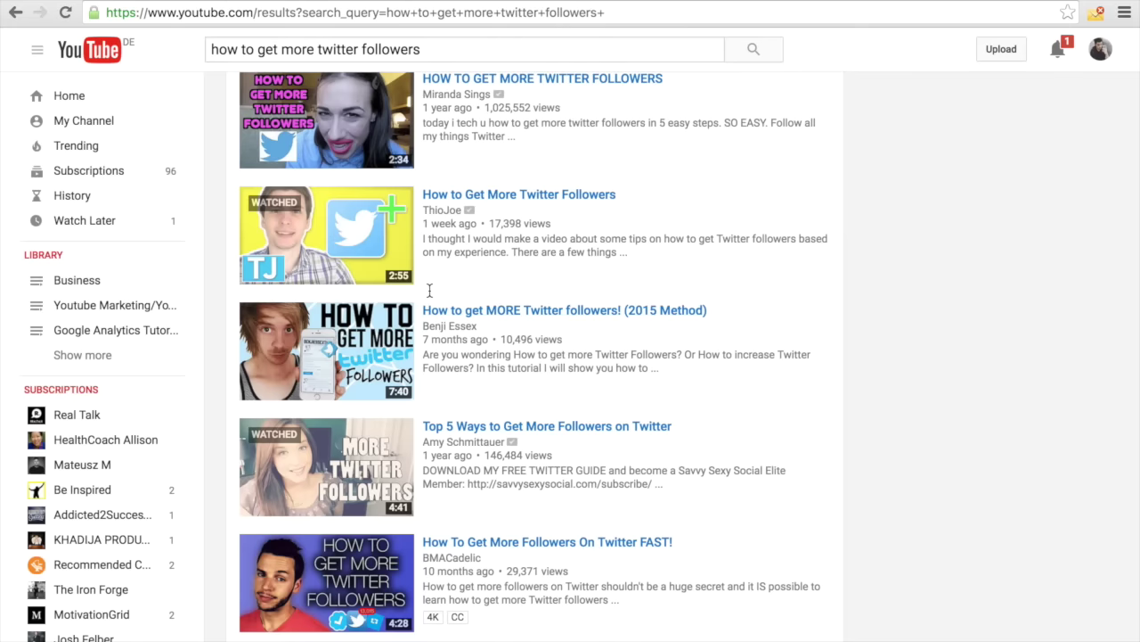
scroll(452, 353, "up", 3)
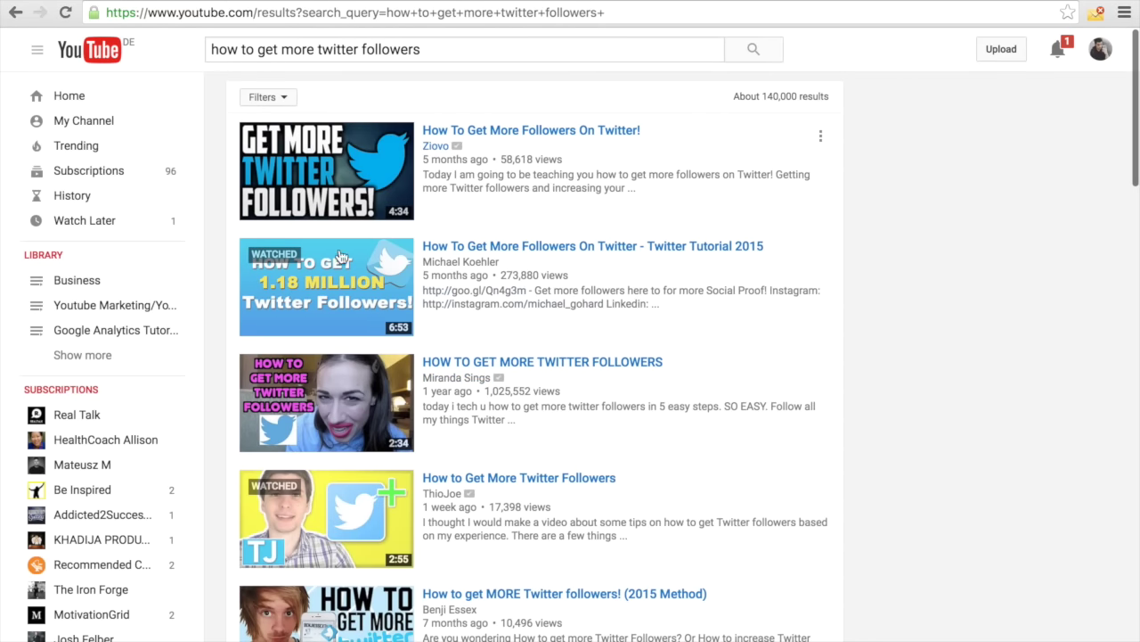
scroll(416, 483, "down", 5)
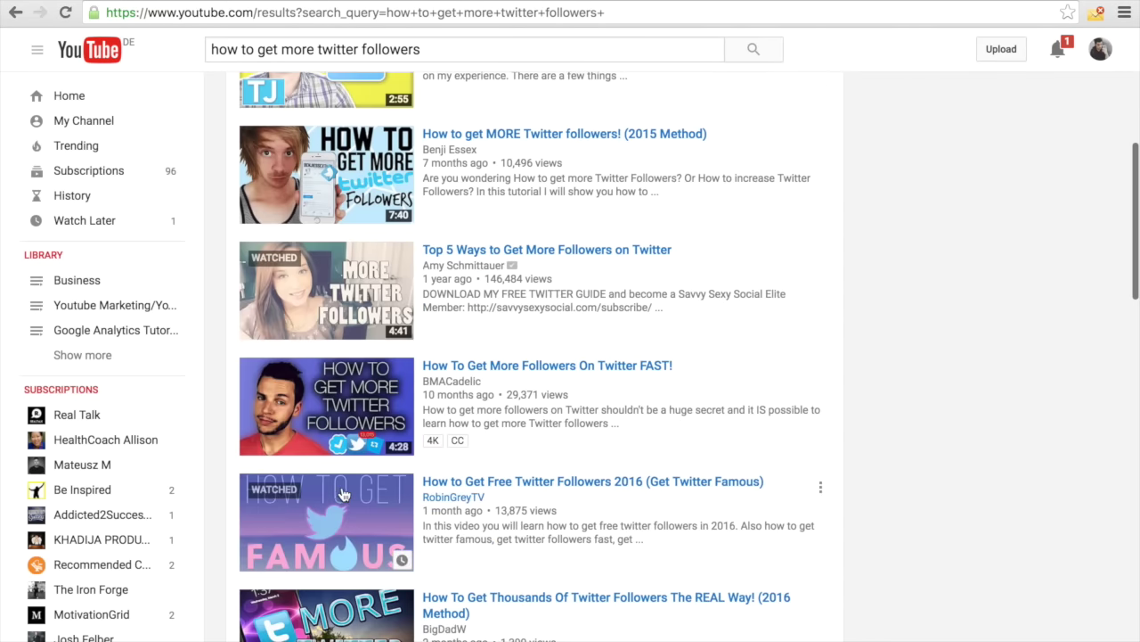
scroll(401, 463, "up", 5)
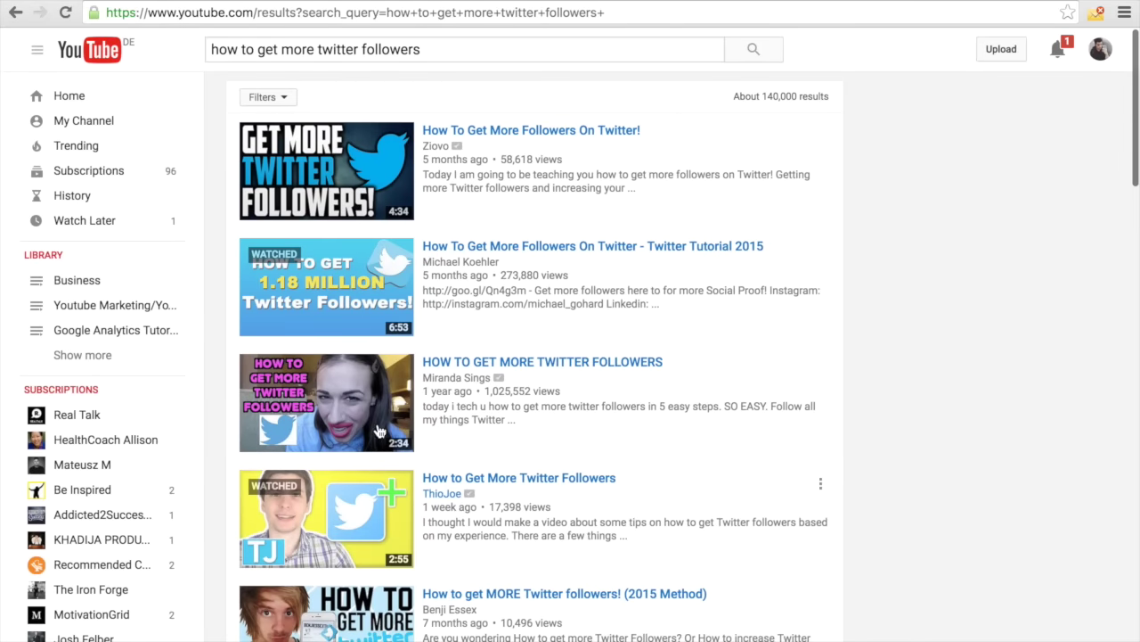
scroll(405, 404, "down", 15)
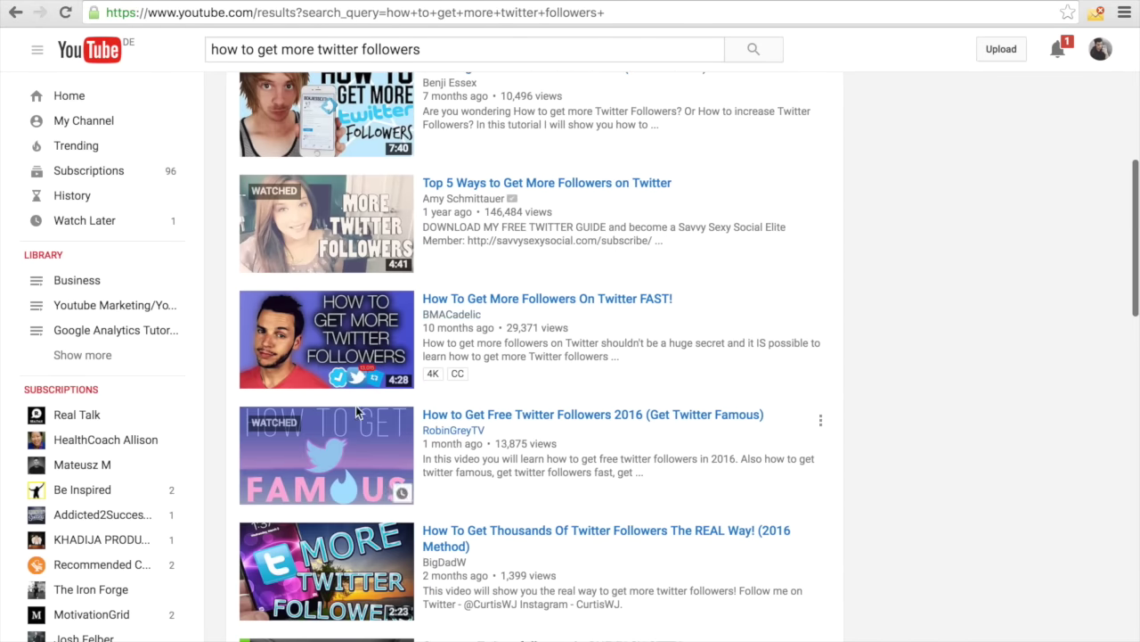
scroll(365, 409, "down", 4)
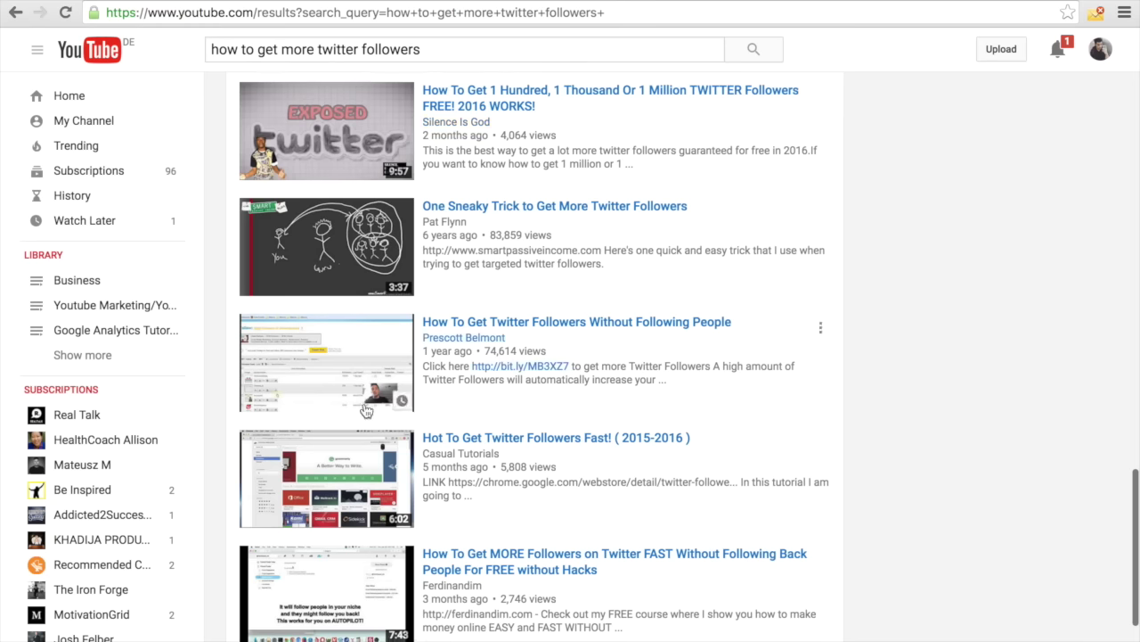
scroll(365, 409, "up", 13)
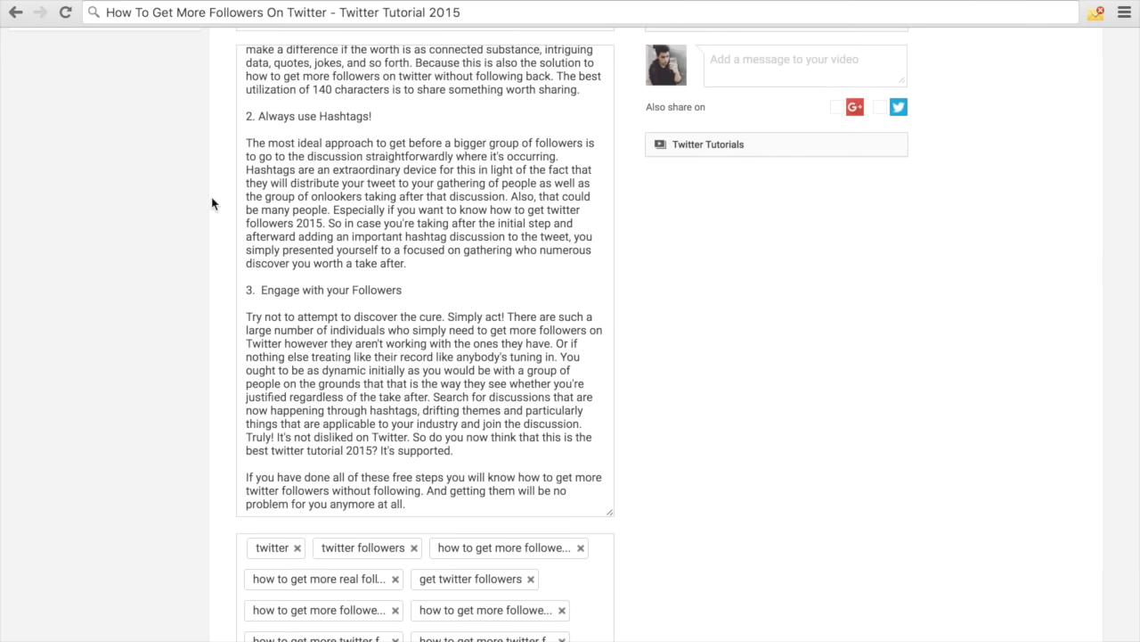
Step: Review the tutorial's edit page again, covering its video information, title and the description's opening links and paragraphs
scroll(212, 203, "up", 5)
scroll(409, 448, "up", 3)
scroll(408, 448, "up", 5)
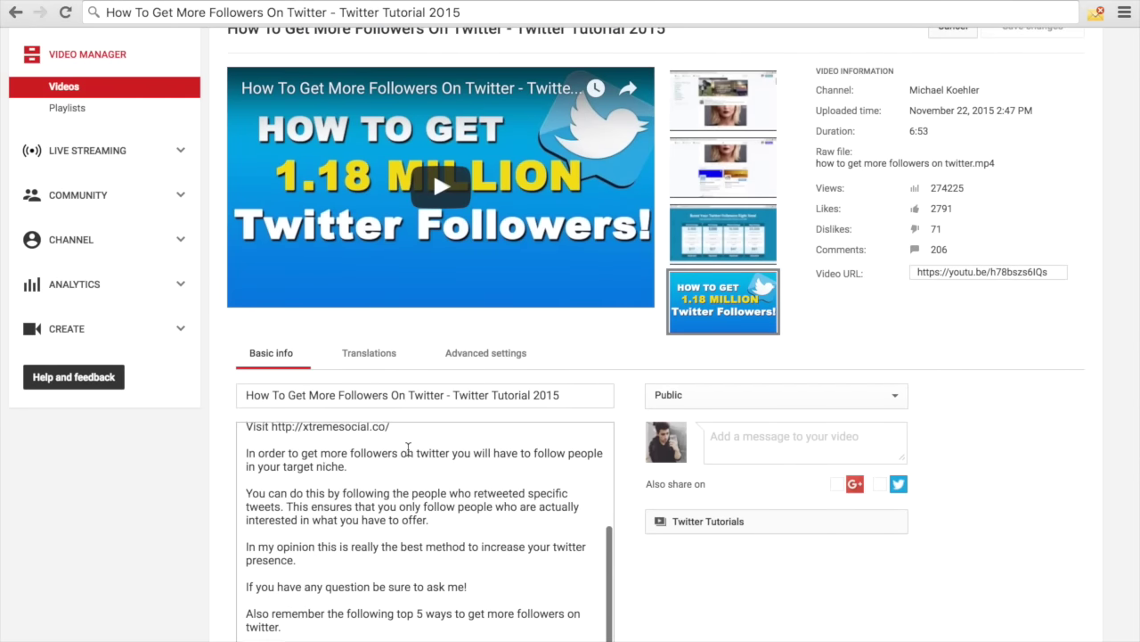
scroll(178, 586, "down", 3)
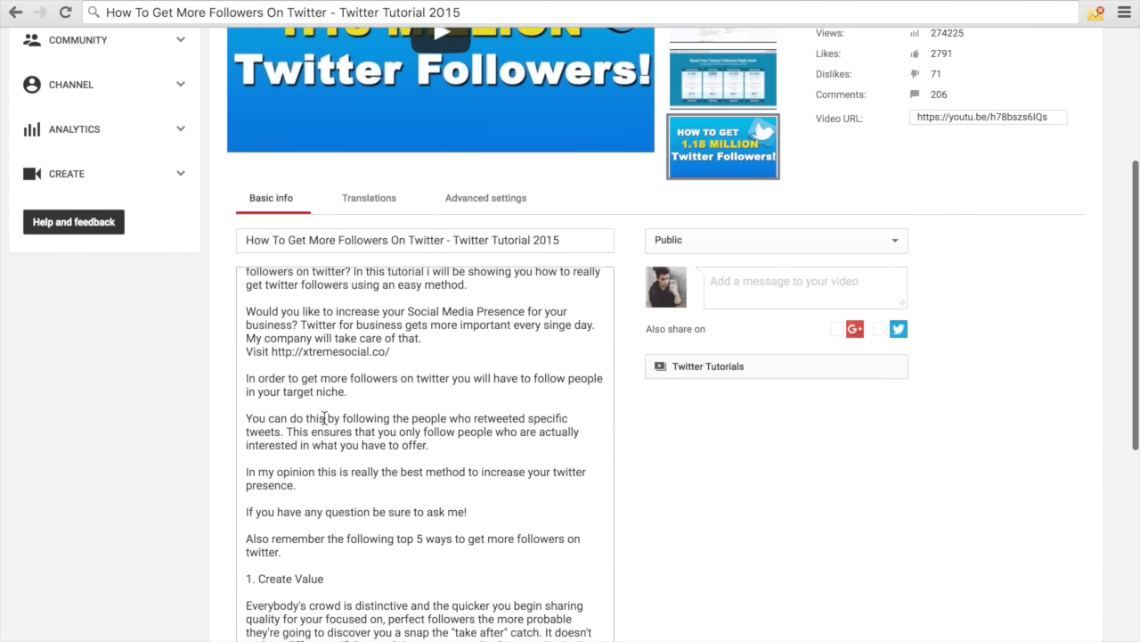
scroll(323, 417, "up", 2)
scroll(324, 416, "up", 3)
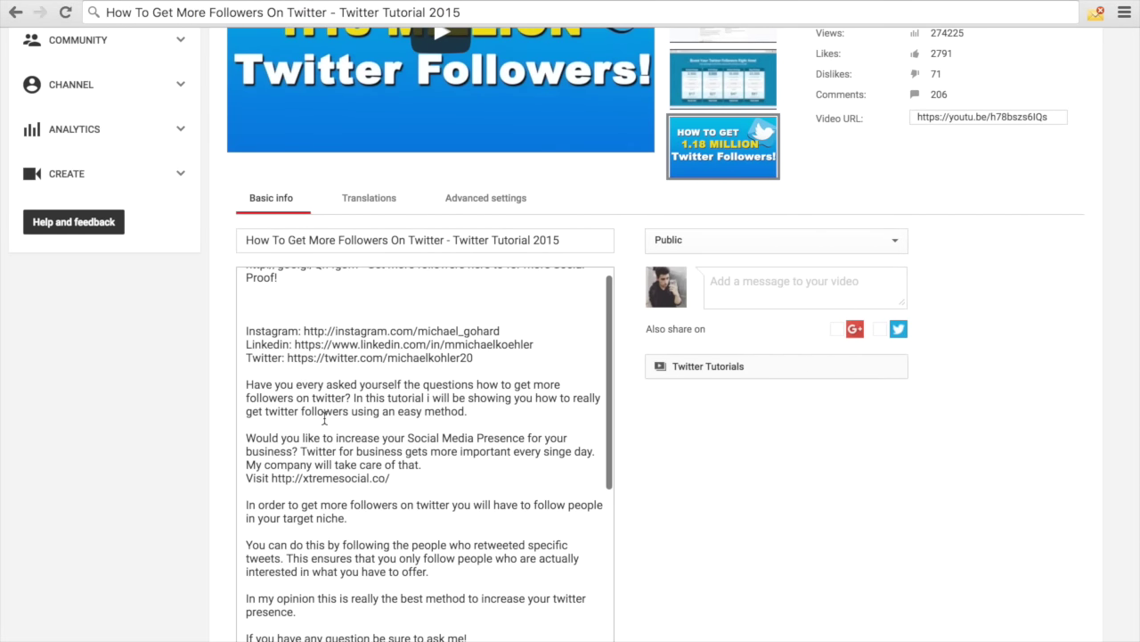
scroll(93, 364, "down", 1)
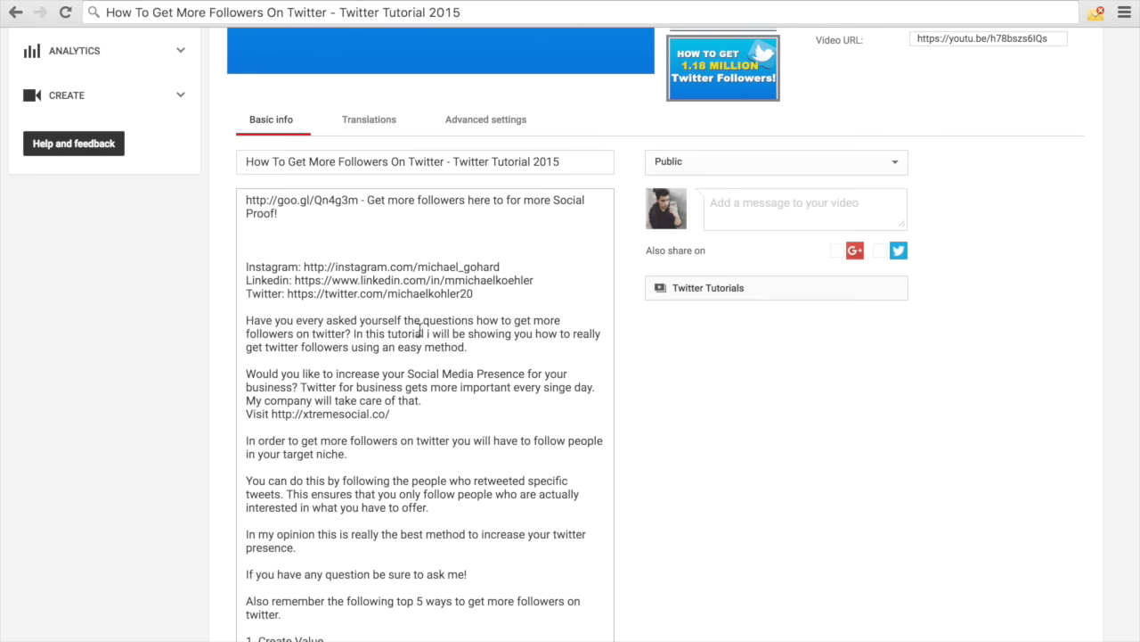
scroll(571, 348, "up", 3)
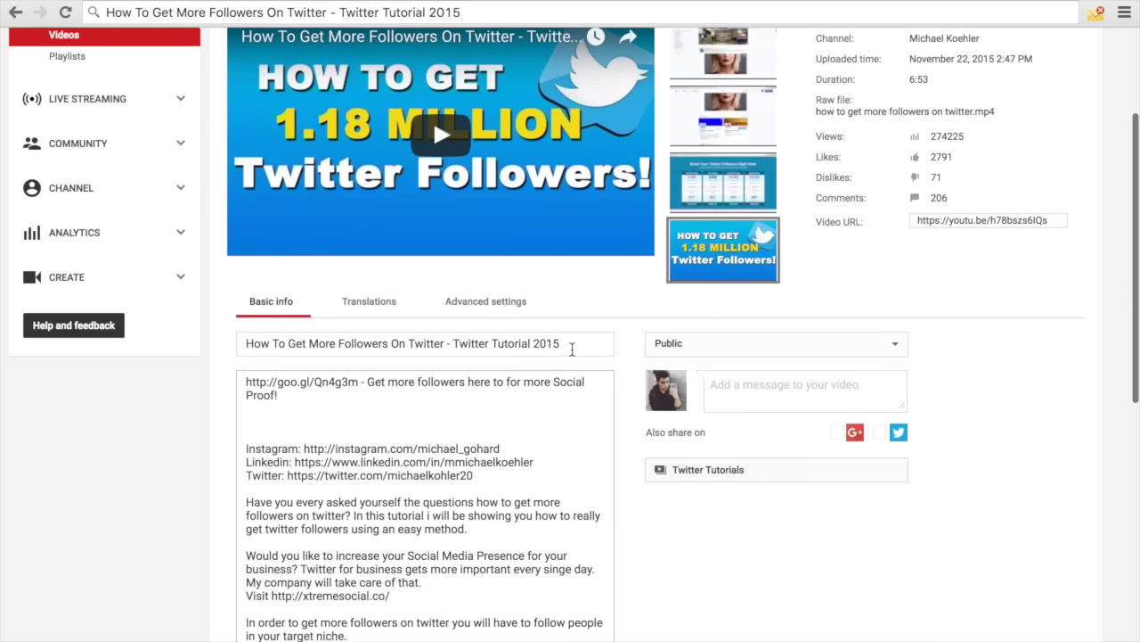
Step: Check which account is signed in and which other accounts are available from the tutorial's edit page
scroll(574, 356, "up", 2)
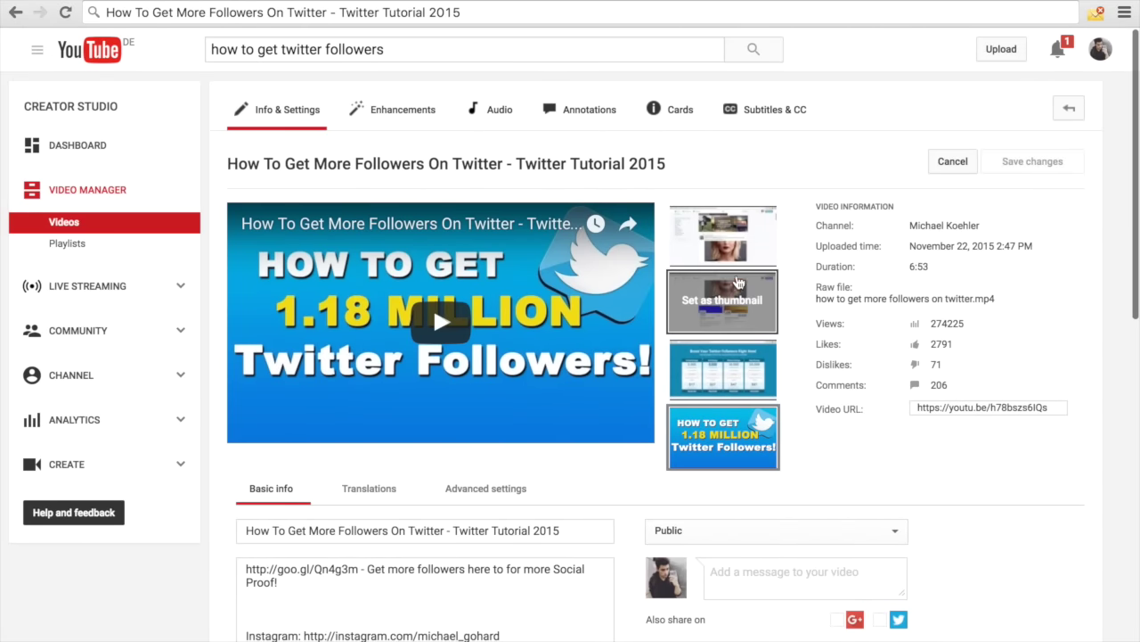
left_click(1105, 52)
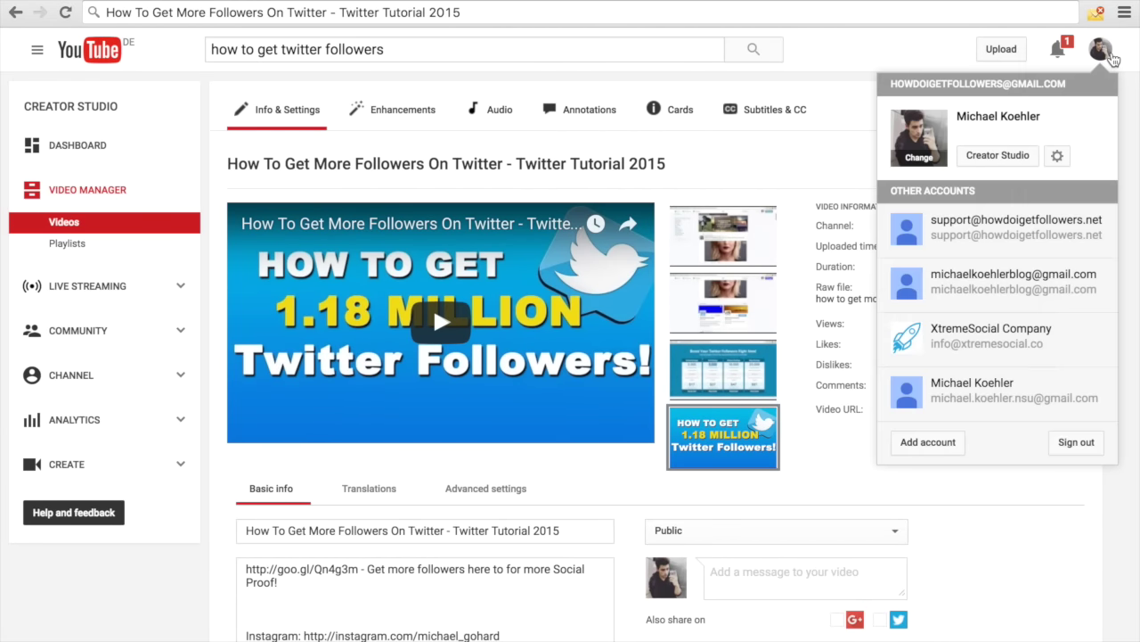
left_click(1107, 55)
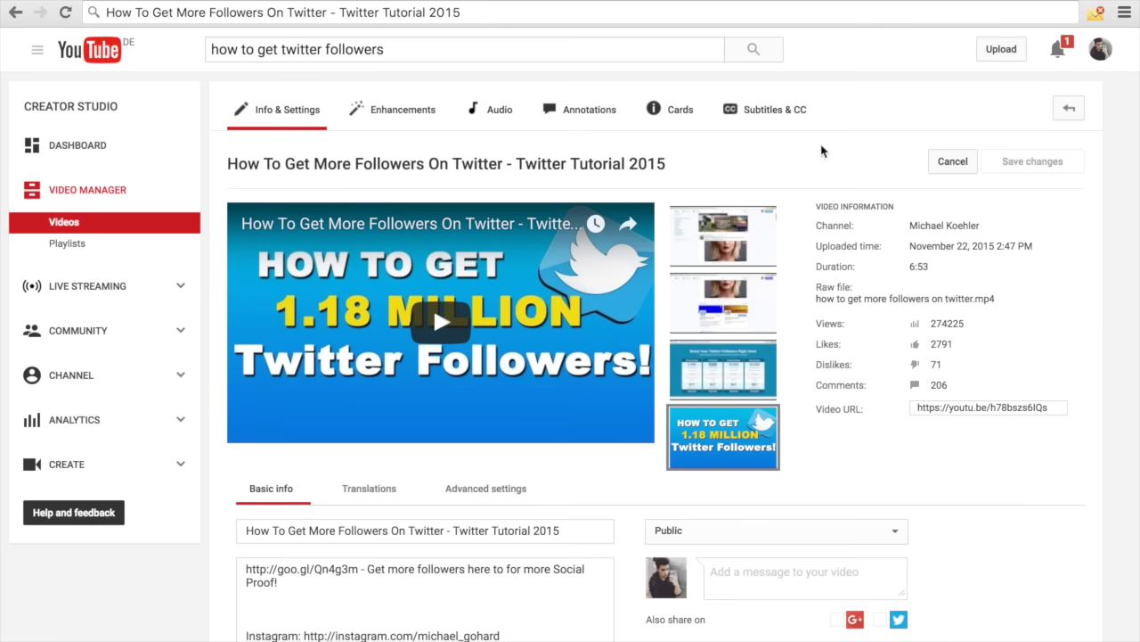
left_click(1105, 50)
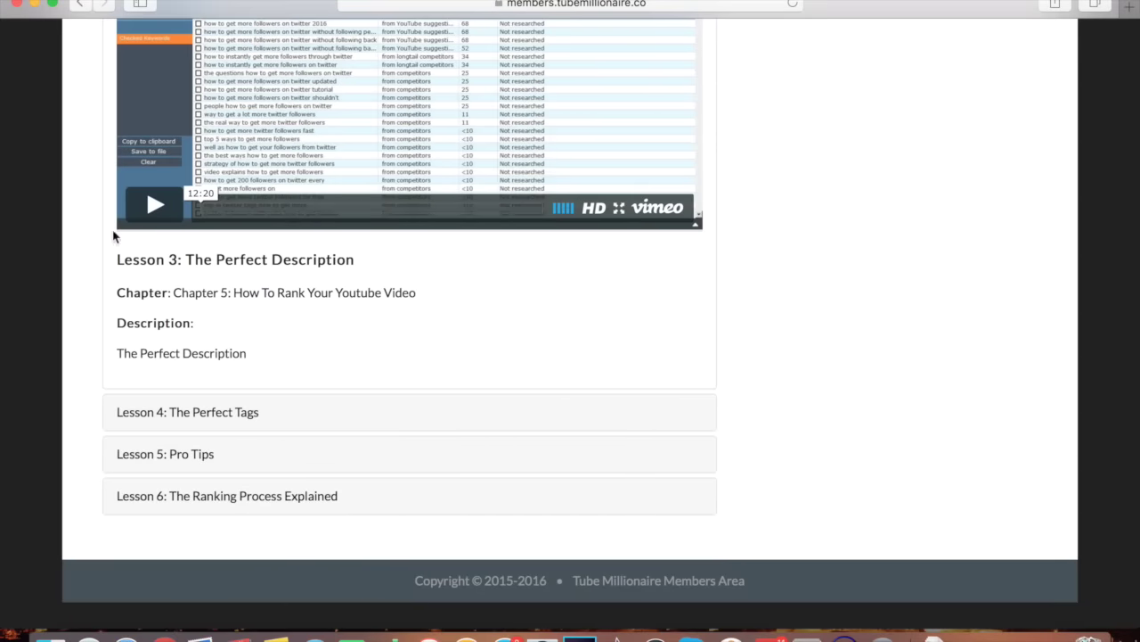
Step: Switch to the TubeMillionaire members area, collapse Lesson 3: The Perfect Description and return to the start of the Chapter 5 page
scroll(107, 236, "up", 5)
scroll(104, 235, "up", 1)
left_click(261, 174)
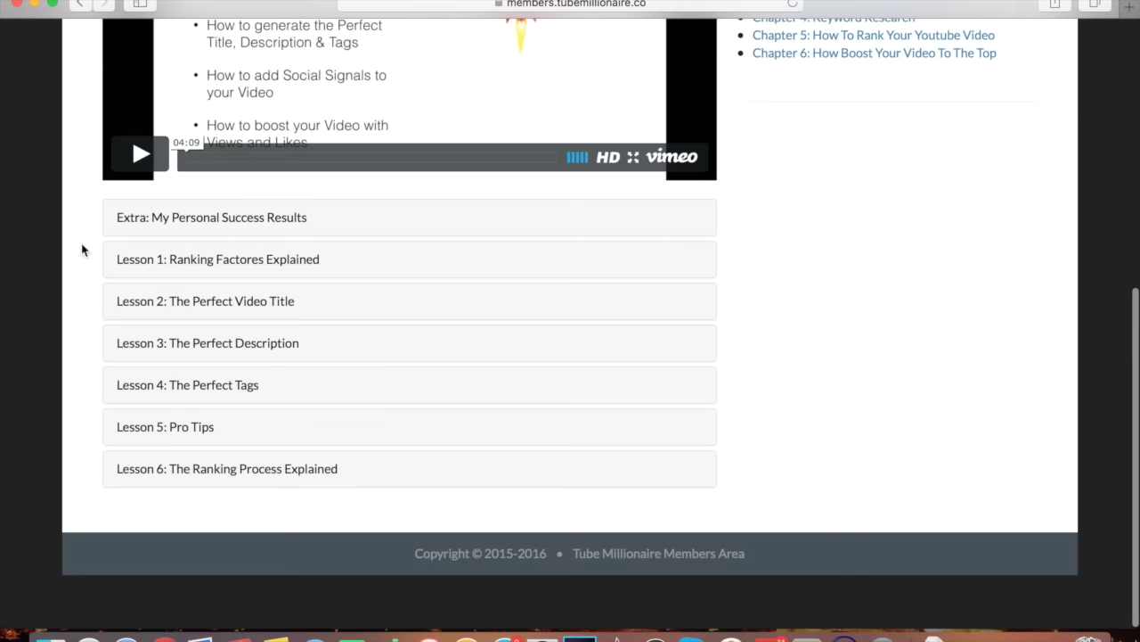
scroll(89, 236, "up", 3)
scroll(89, 236, "up", 5)
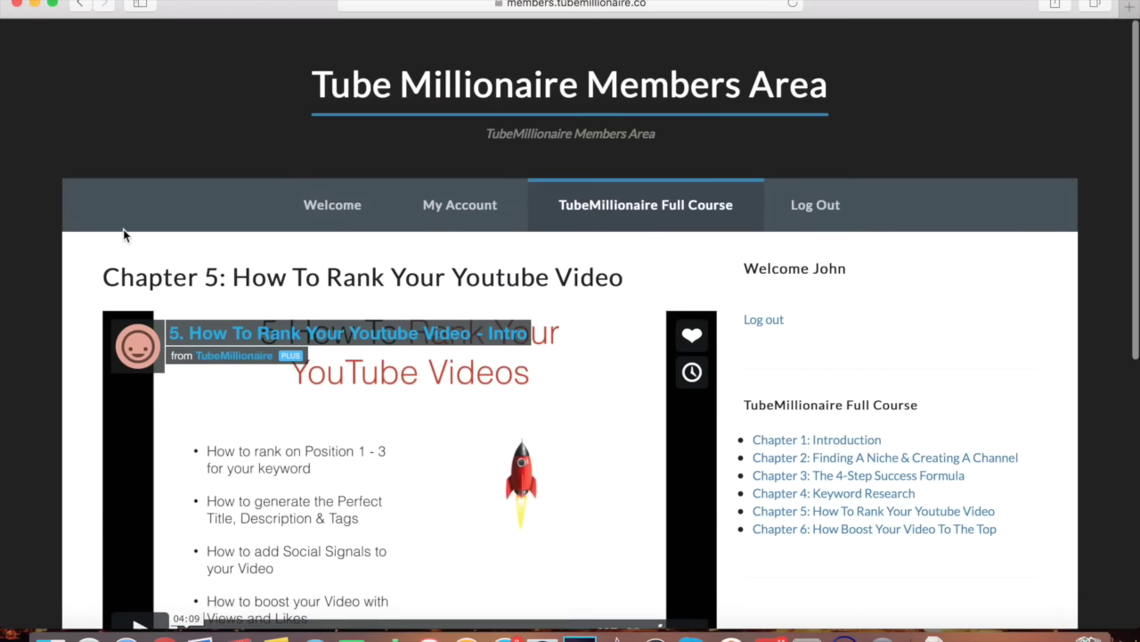
Step: Review the full course's chapter list and open Chapter 3: The 4-Step Success Formula
mouse_move(711, 228)
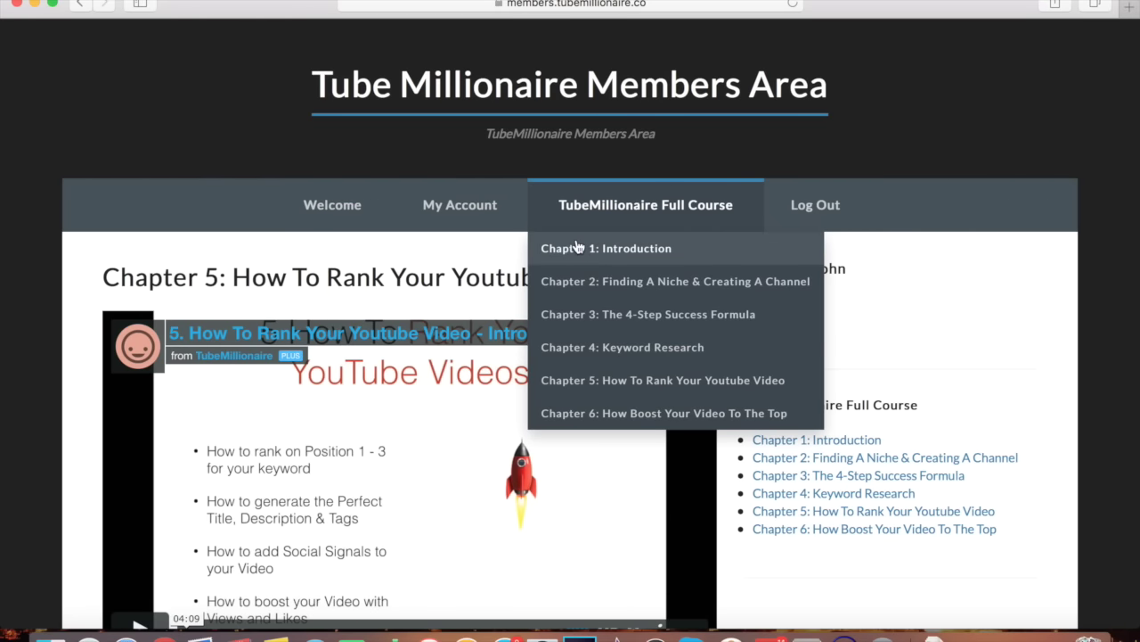
scroll(578, 247, "down", 1)
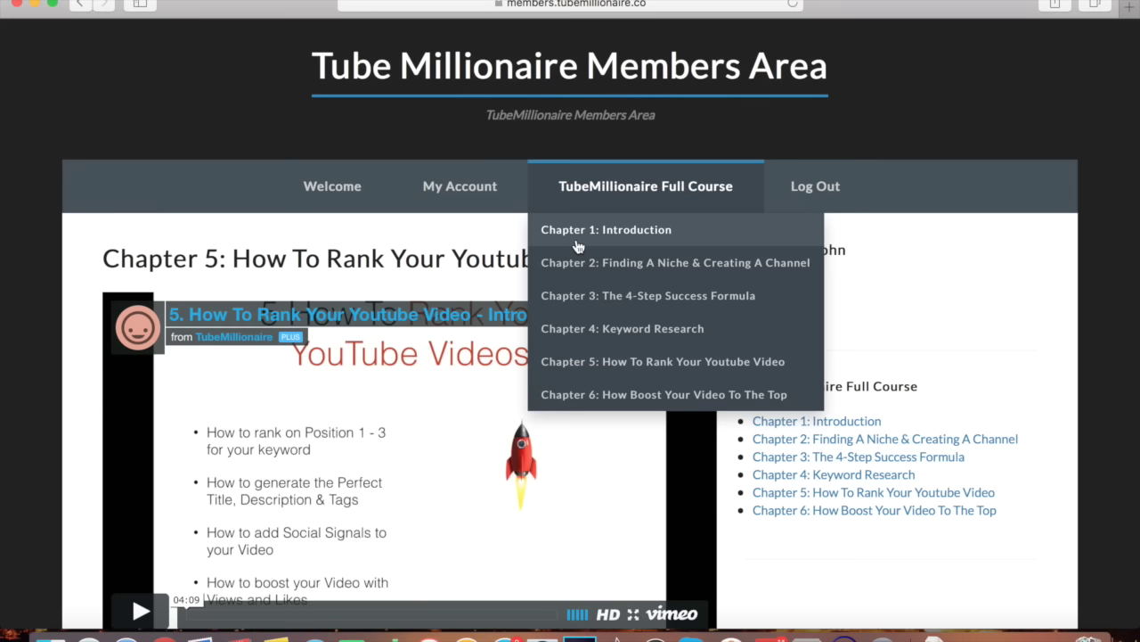
scroll(868, 579, "down", 3)
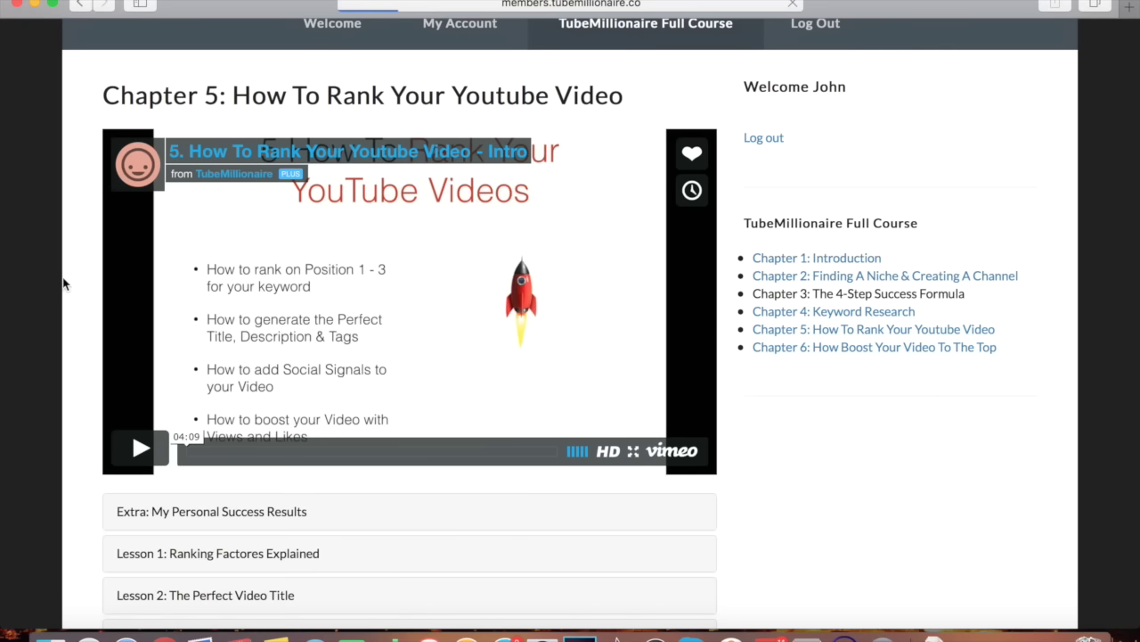
Step: Look over the Chapter 3 page, covering its intro video and the four secrets from Create Value to Create A Sense Of Urgency
scroll(43, 288, "down", 5)
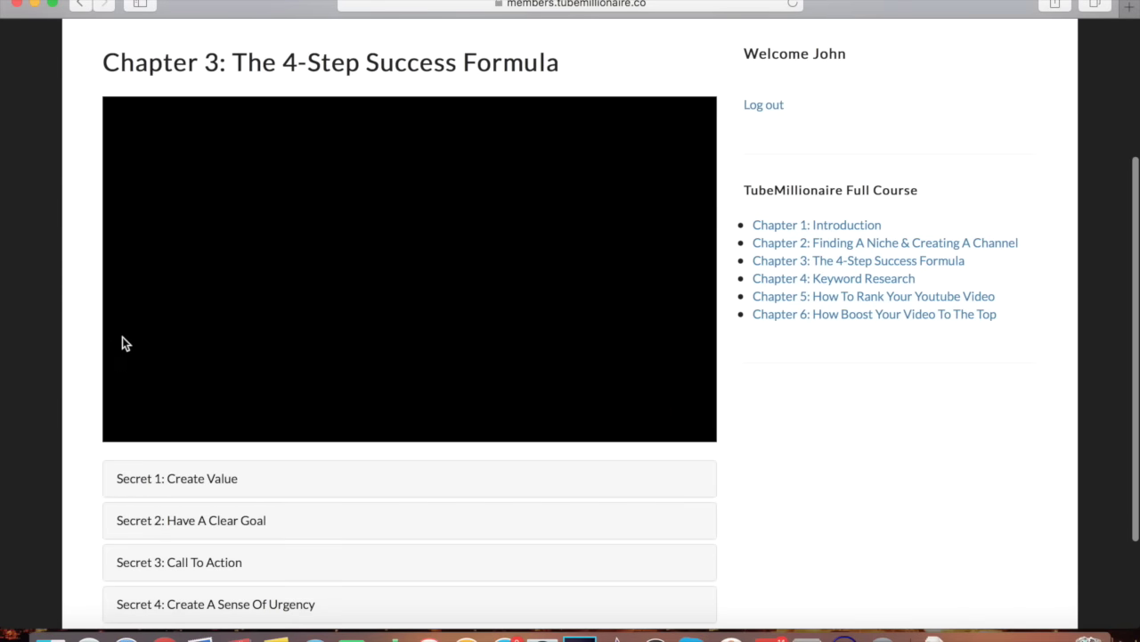
scroll(99, 381, "down", 3)
scroll(99, 381, "up", 2)
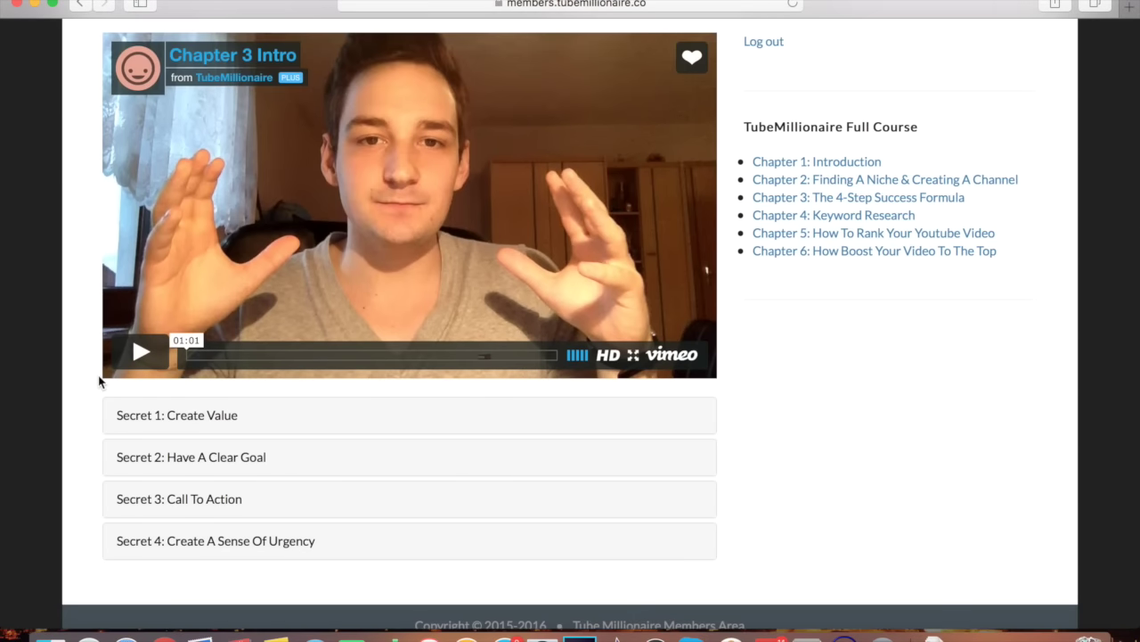
scroll(99, 382, "up", 6)
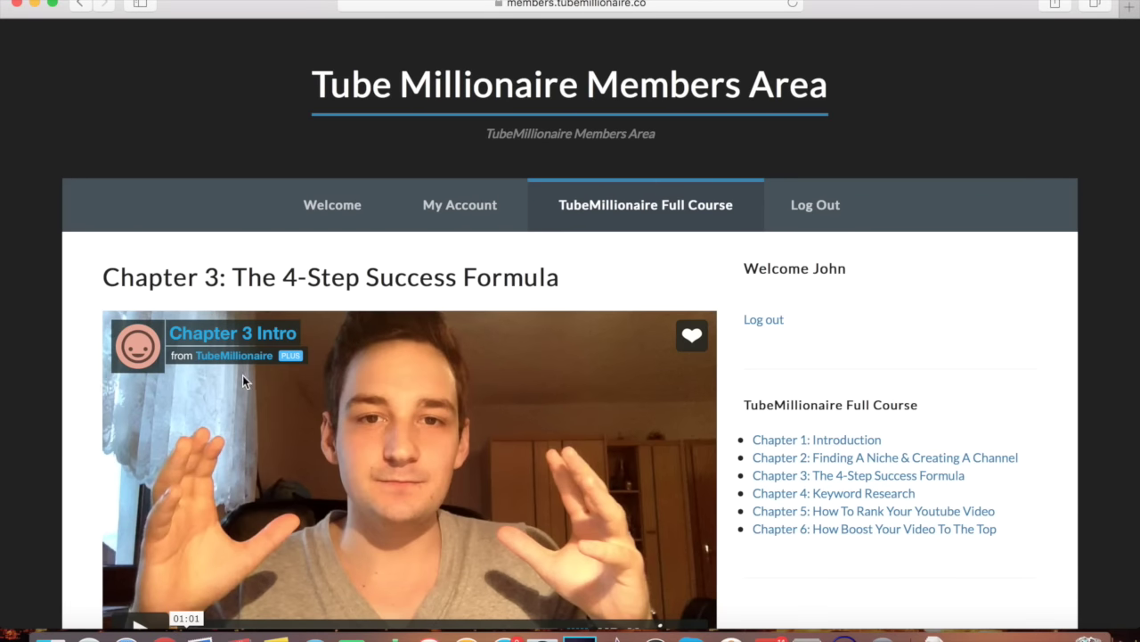
scroll(241, 382, "down", 5)
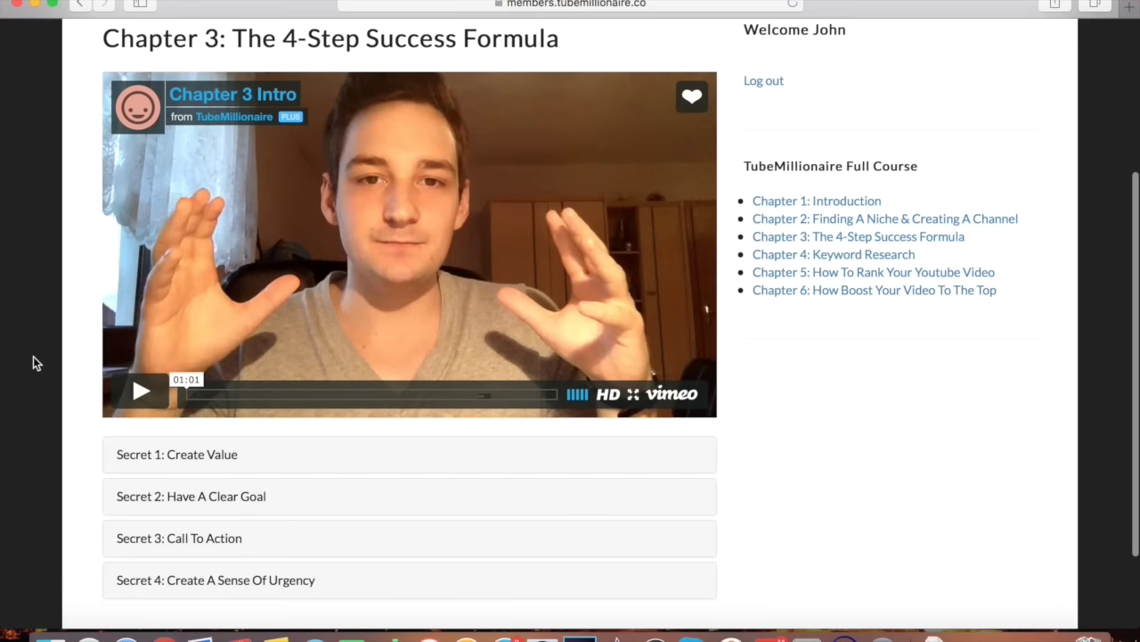
scroll(33, 361, "up", 5)
scroll(32, 371, "down", 1)
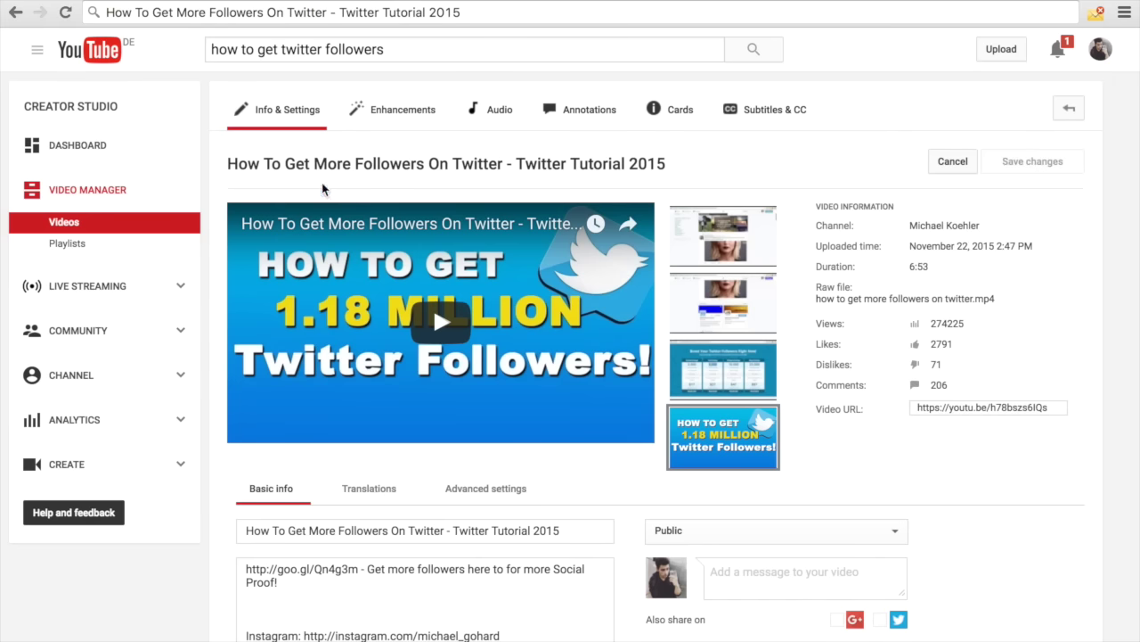
Step: Back on the Twitter tutorial's edit page, enlarge the description box and review the description text and tags
scroll(323, 188, "down", 4)
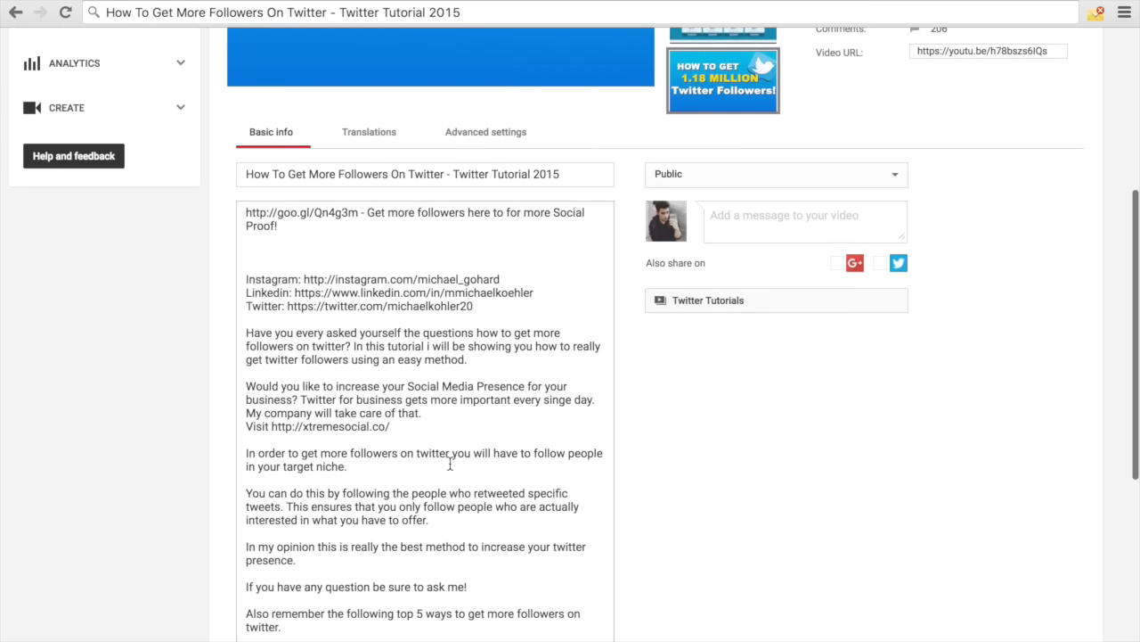
scroll(687, 479, "down", 3)
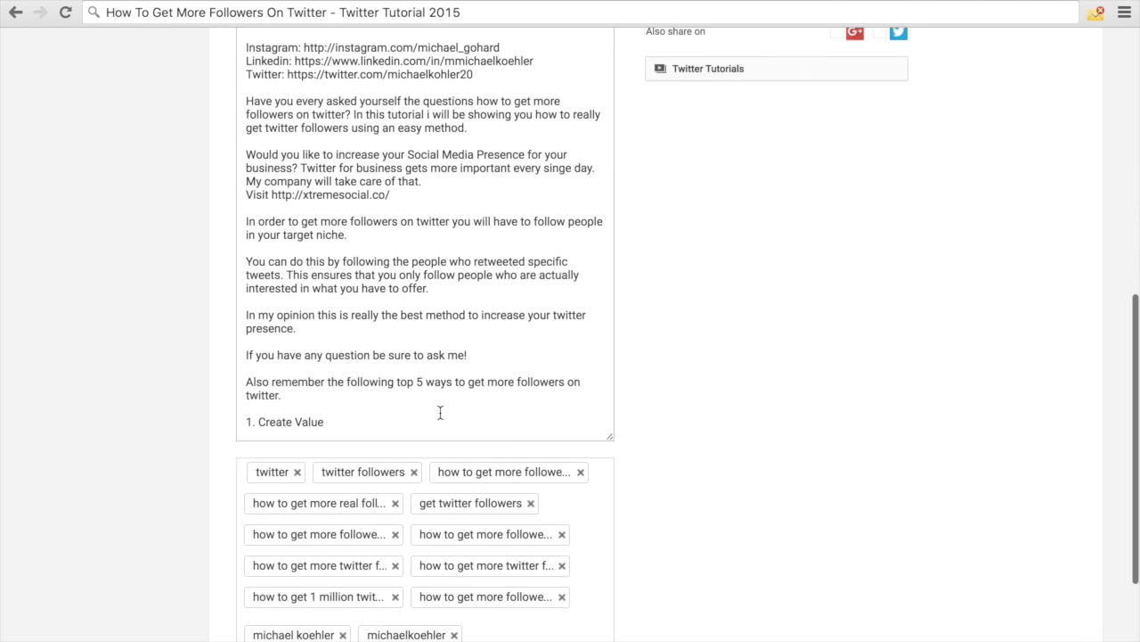
left_click_drag(609, 437, 614, 633)
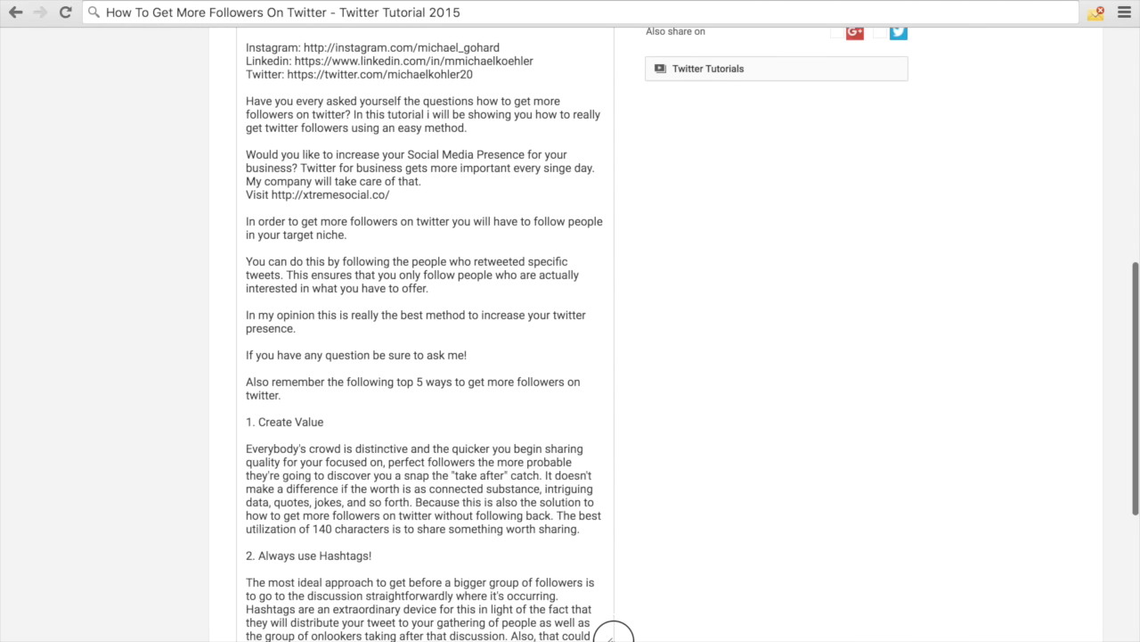
scroll(401, 553, "down", 4)
scroll(194, 479, "up", 10)
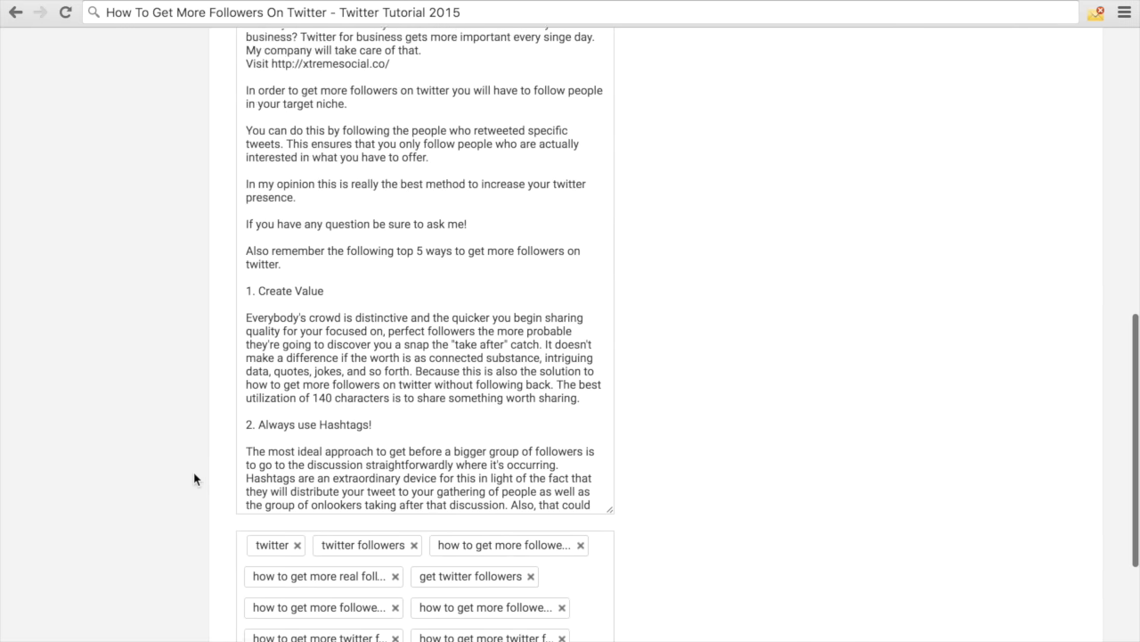
scroll(205, 451, "up", 1)
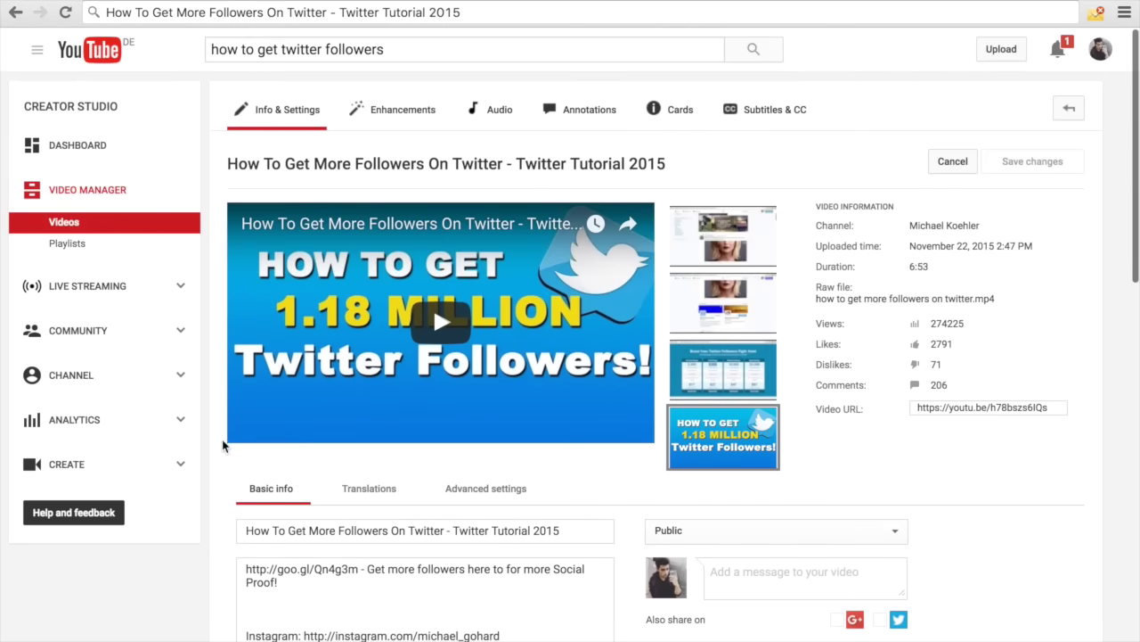